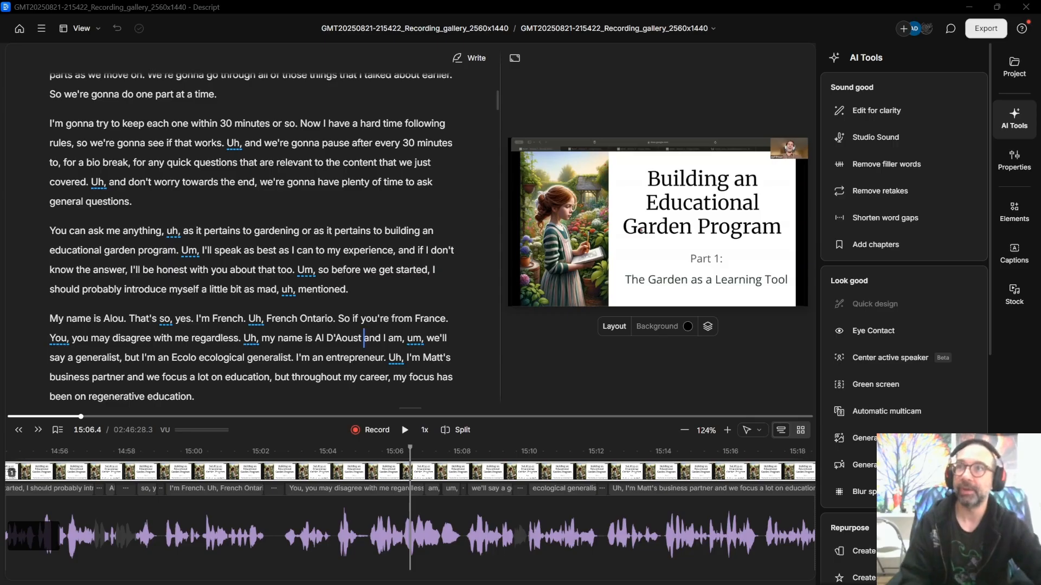
Step: Move playback to 14:34, just ahead of the presenter's self-introduction
left_click(110, 319)
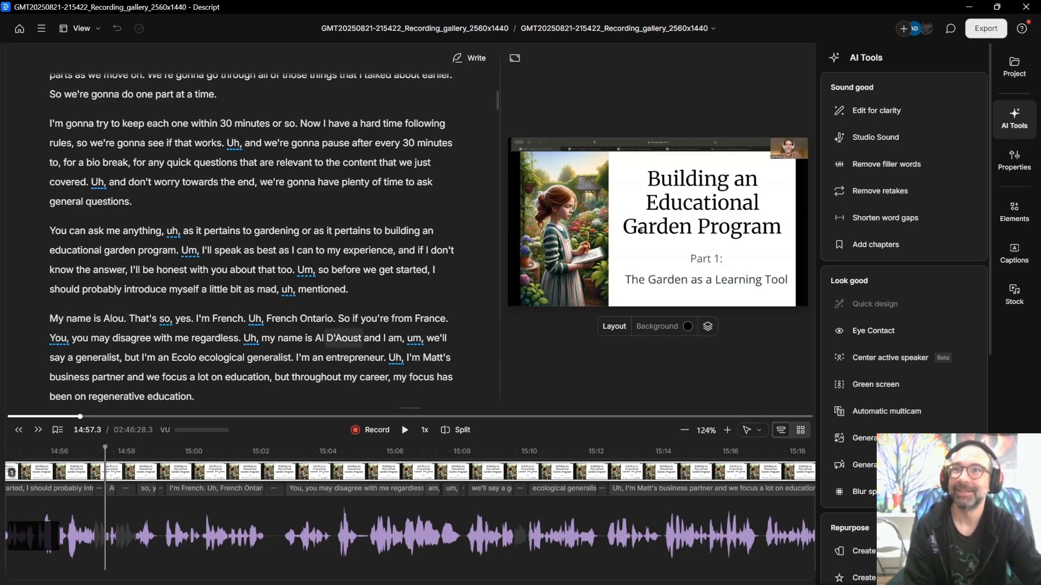
scroll(343, 338, "down", 2)
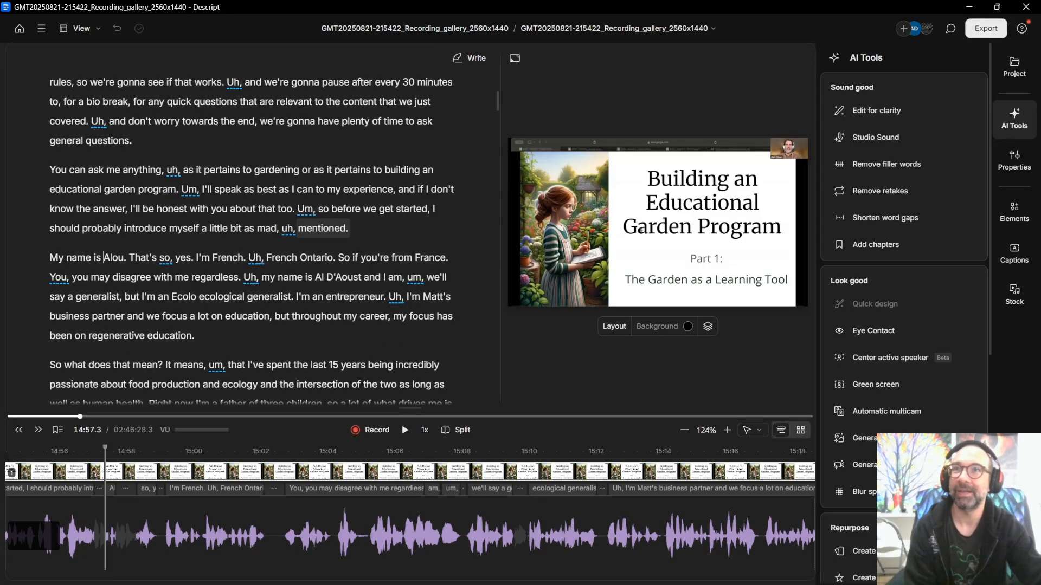
scroll(352, 291, "up", 4)
left_click(325, 224)
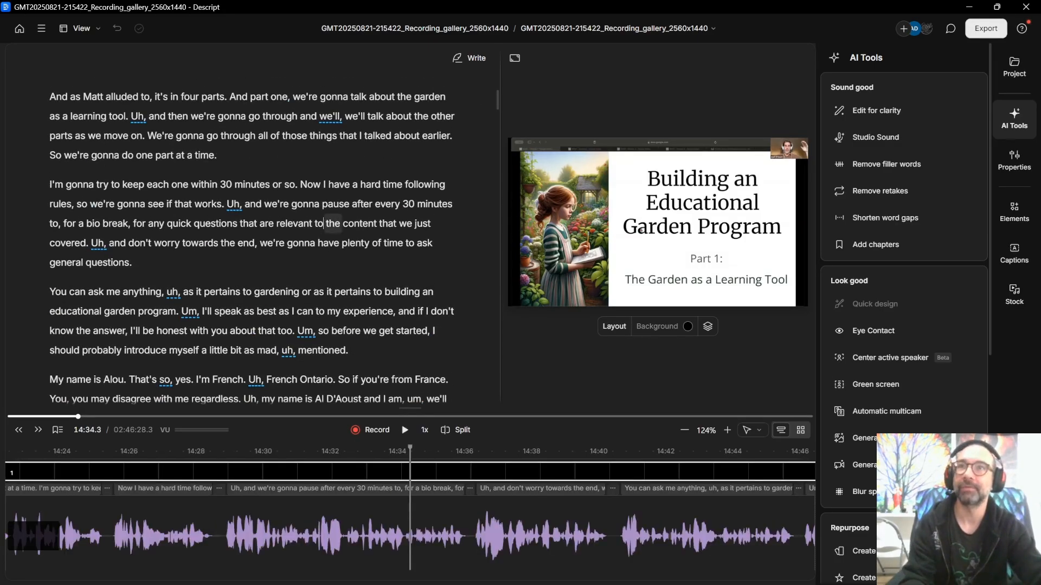
Step: Search the transcript for the presenter's first name, reaching its 1/1 match at 14:57
key("ctrl+f")
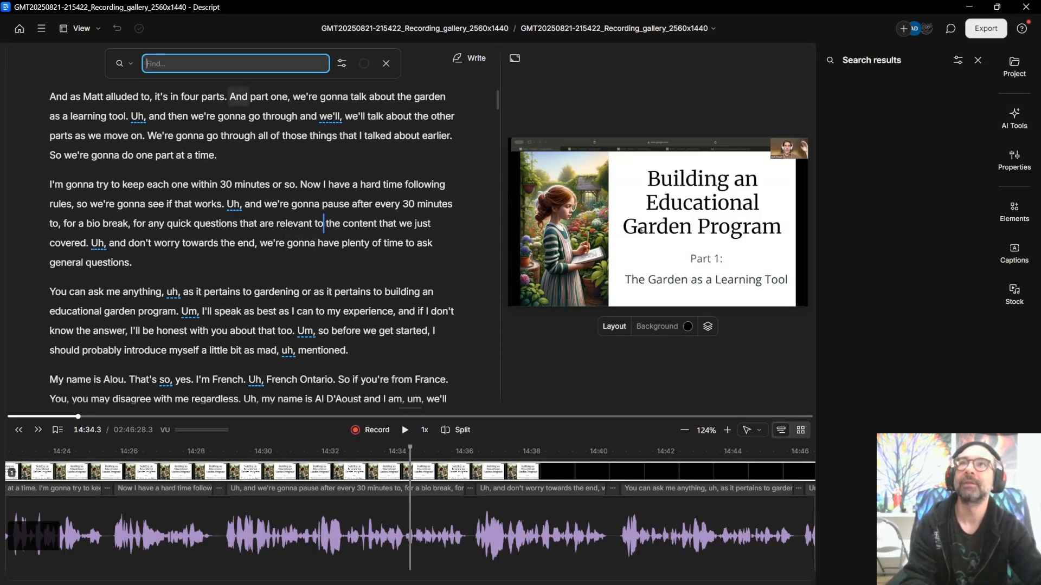
type("alou")
key("Return")
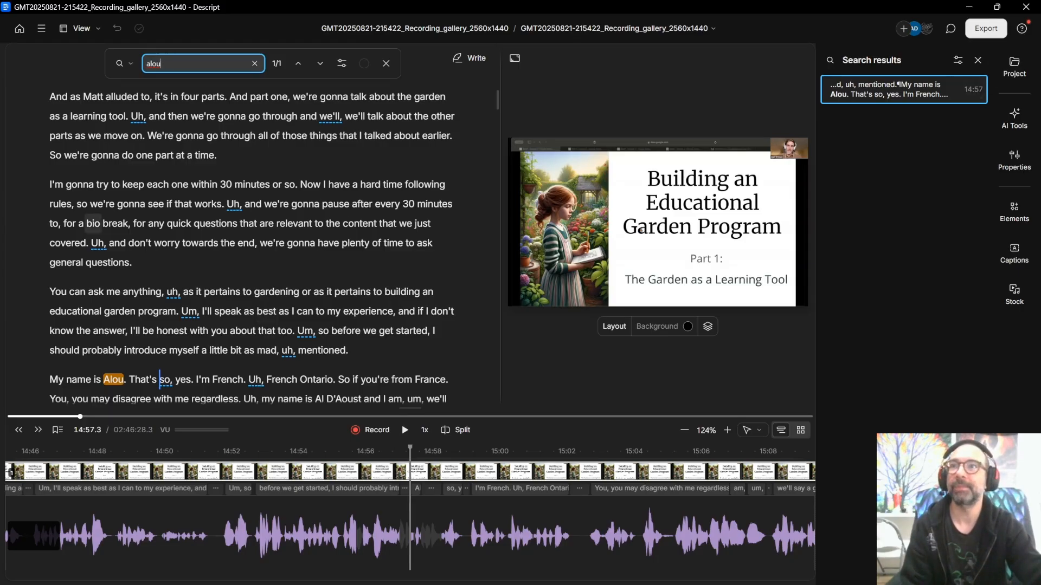
scroll(295, 224, "up", 5)
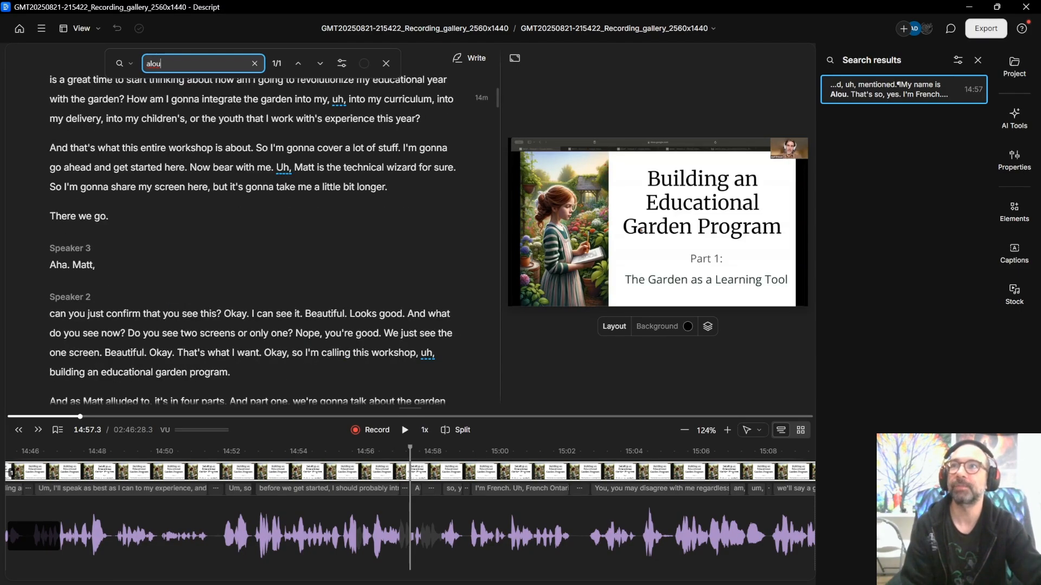
scroll(295, 223, "down", 3)
scroll(295, 224, "down", 4)
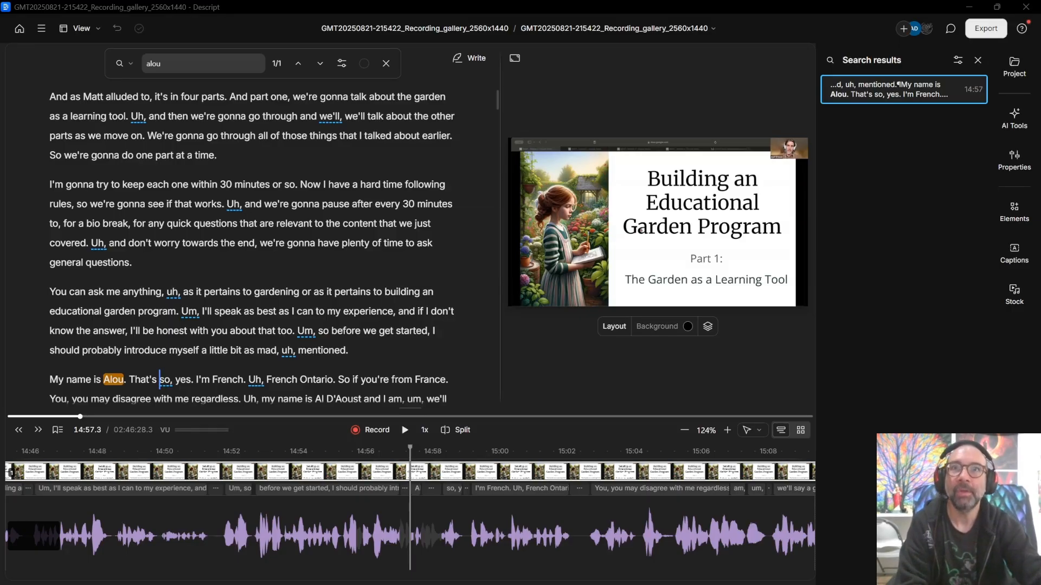
Step: Scroll back to the top of the transcript and bring up the Compositions list
scroll(396, 293, "up", 5)
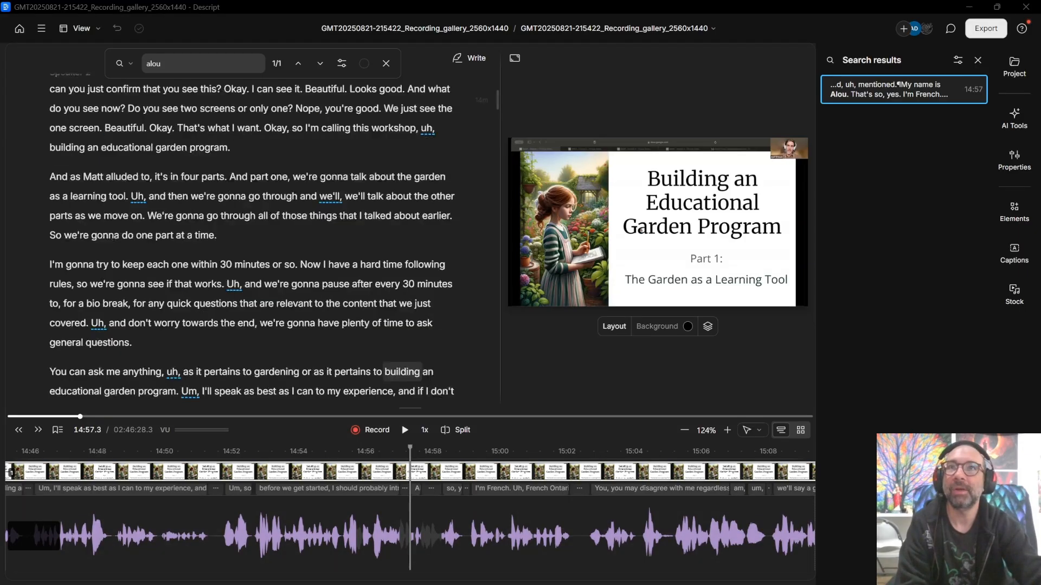
scroll(252, 244, "up", 6)
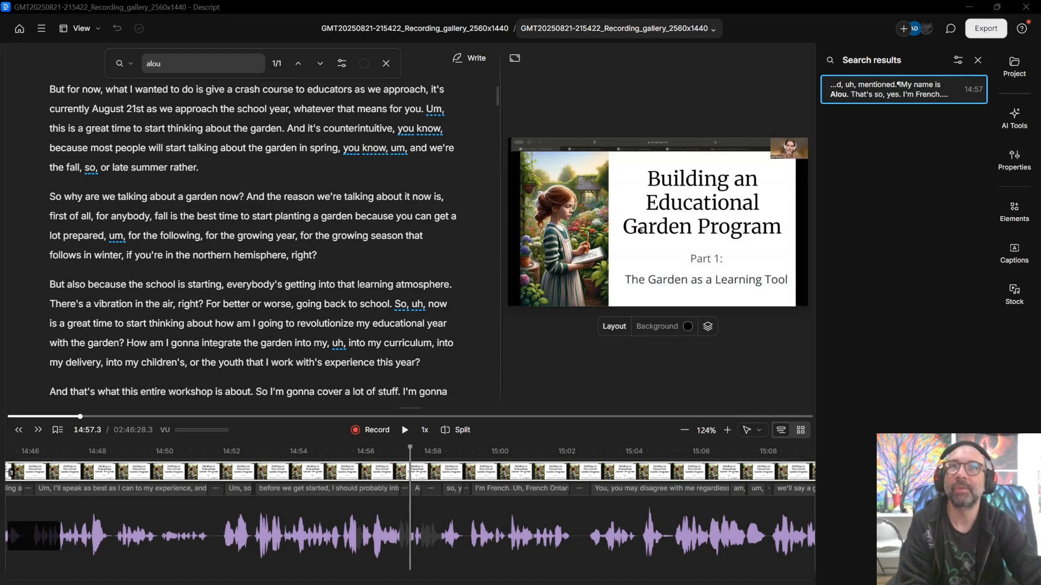
scroll(253, 243, "up", 10)
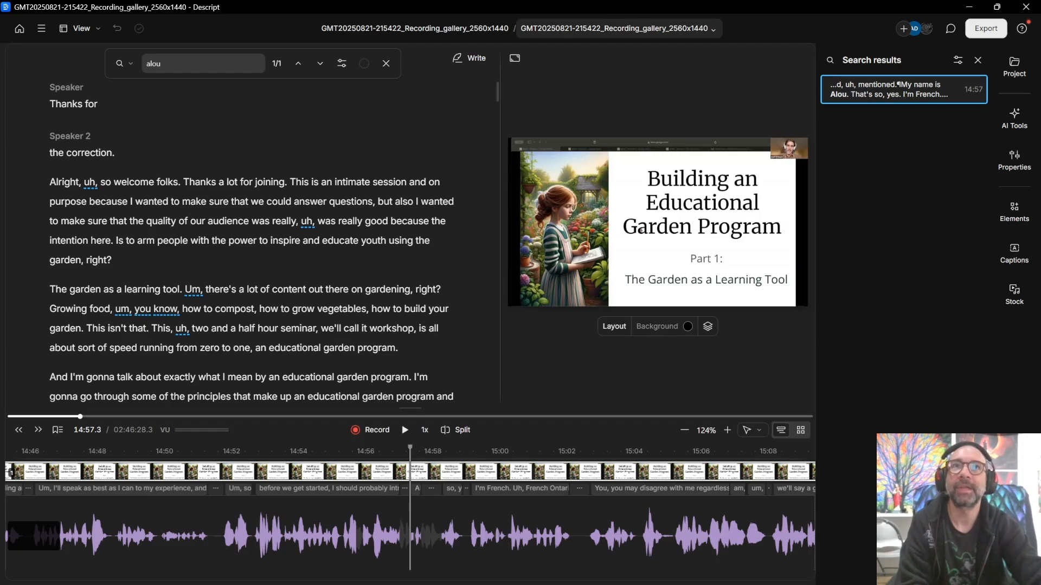
left_click(618, 28)
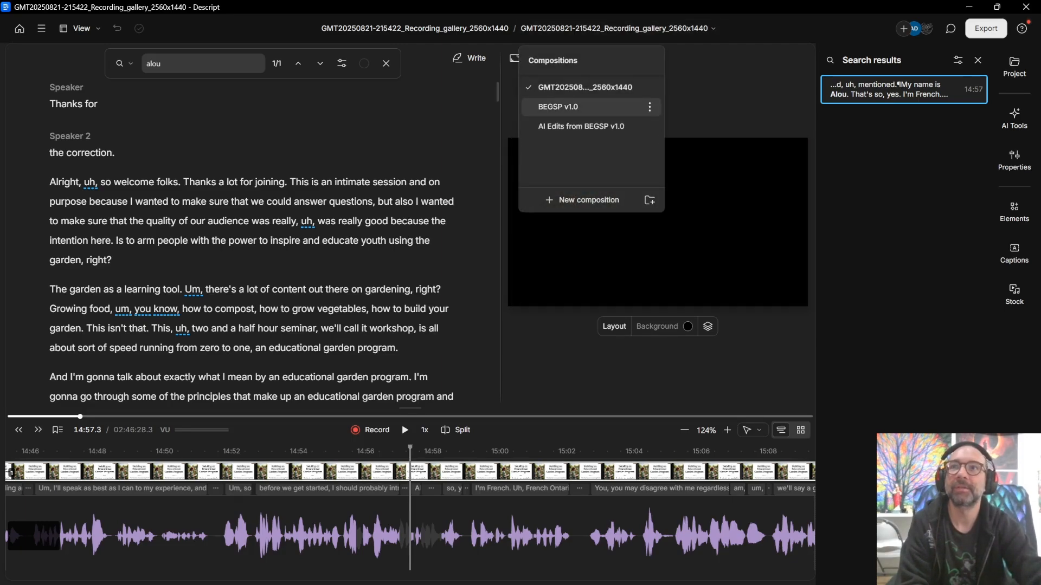
Step: Open the BEGSP v1.0 composition with AI Tools showing, then reopen the Compositions list
left_click(558, 107)
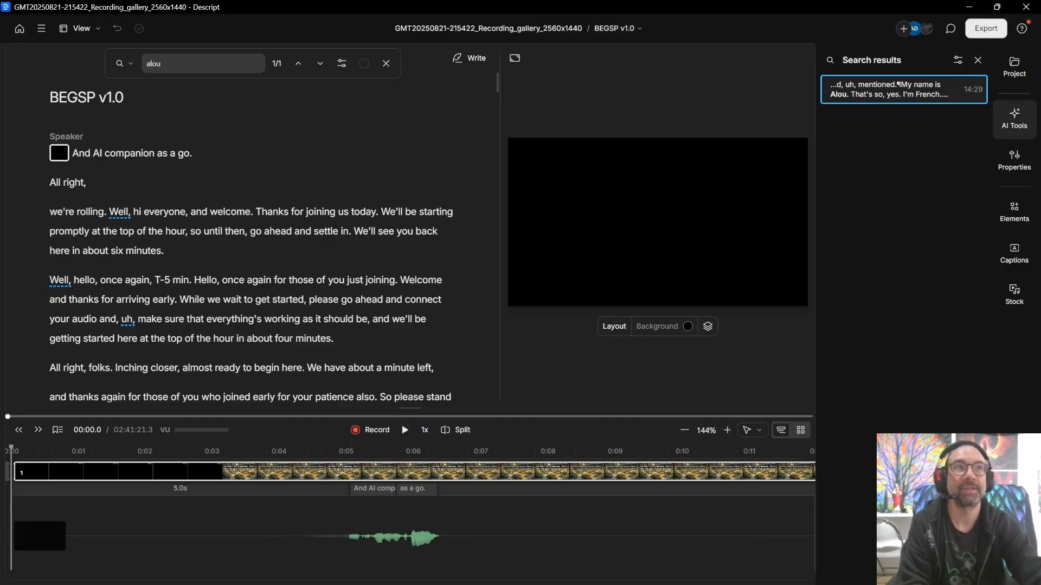
left_click(1014, 118)
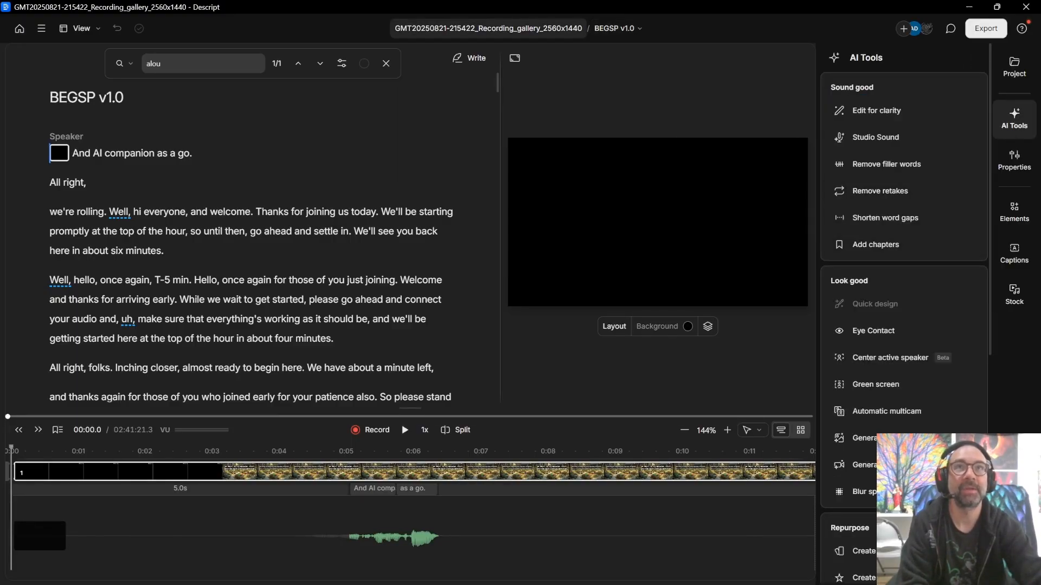
left_click(618, 28)
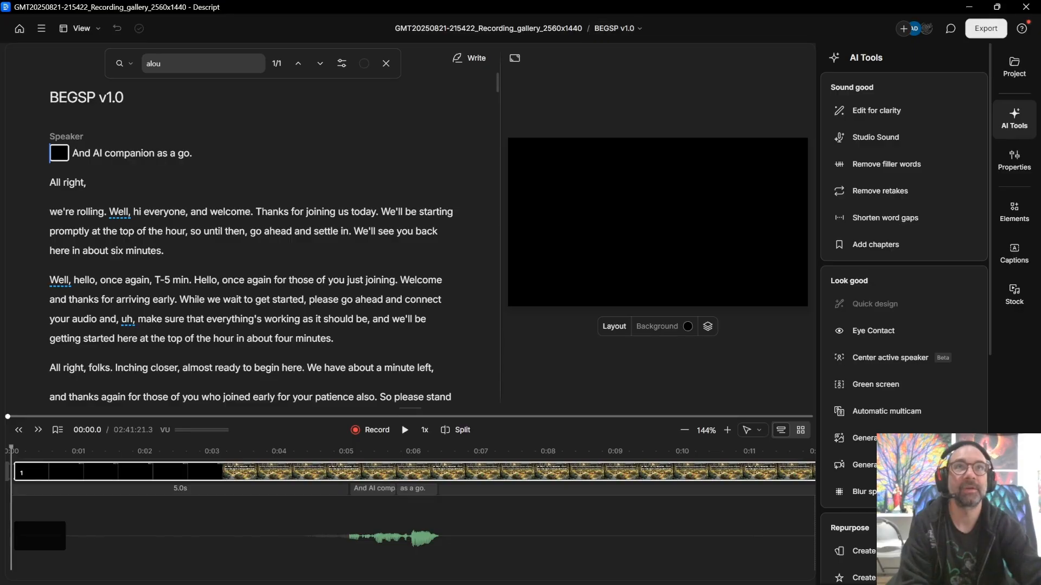
left_click(617, 28)
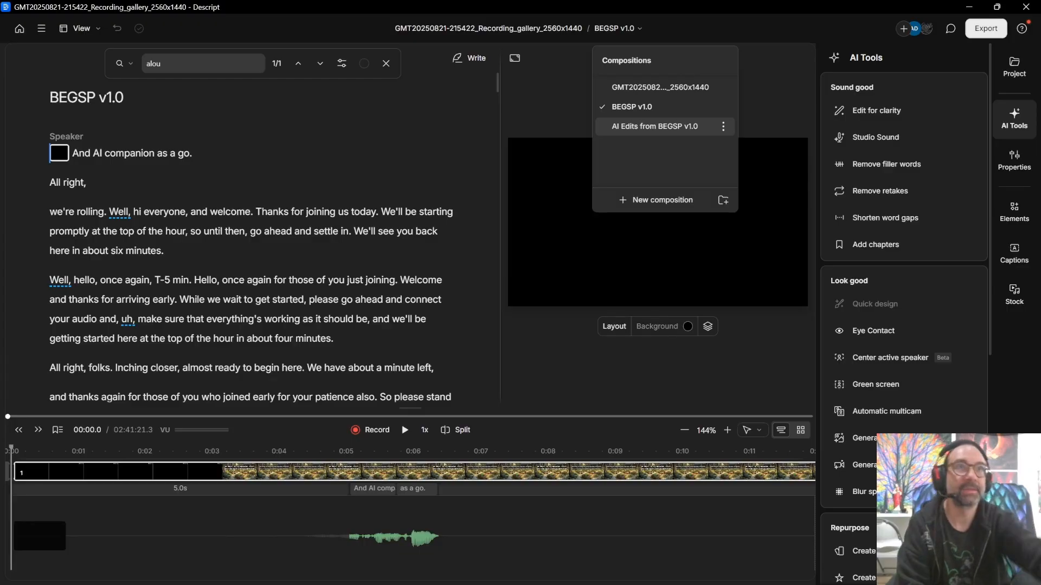
Step: Switch to 'AI Edits from BEGSP v1.0' and select the Speaker 2 cafeteria-partnerships paragraph ending '…stop you.'
left_click(654, 126)
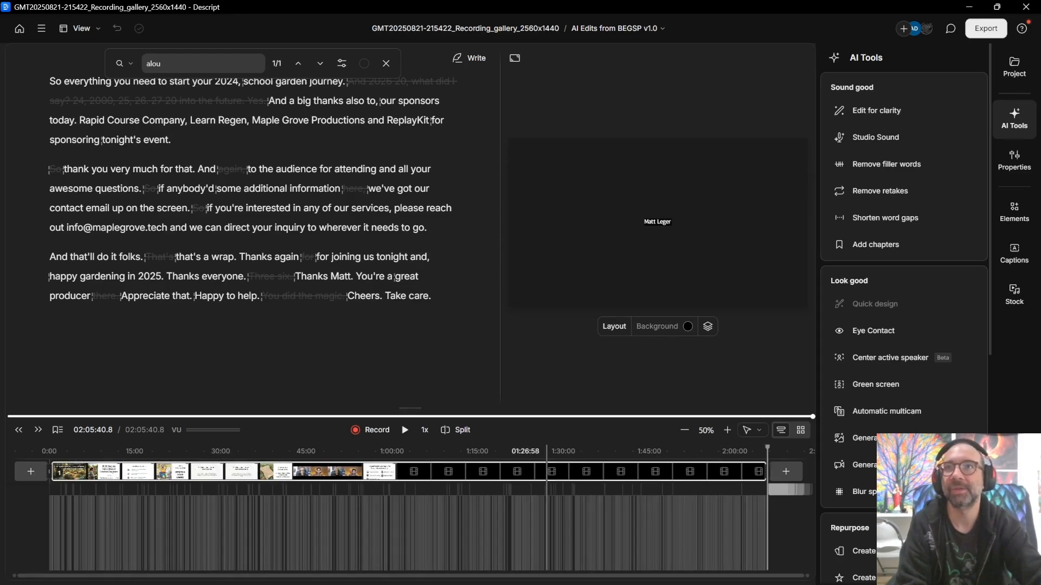
scroll(307, 378, "up", 2)
scroll(307, 378, "up", 7)
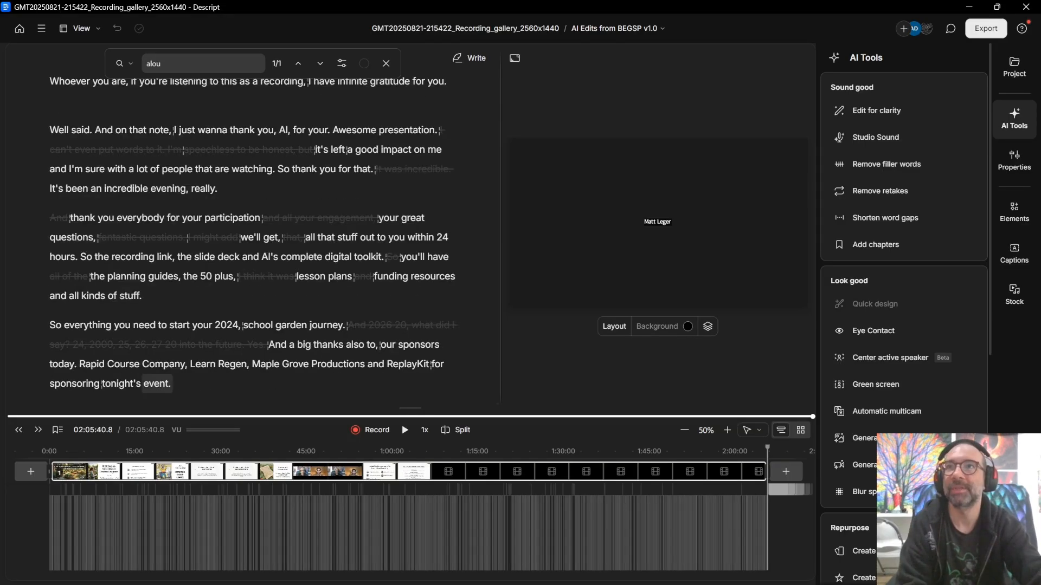
scroll(252, 239, "up", 2)
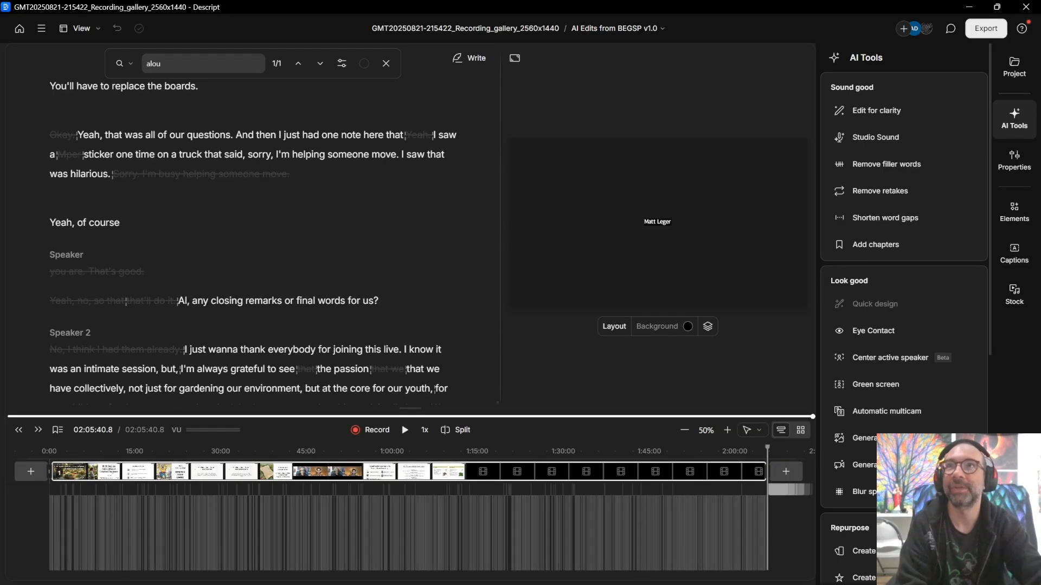
scroll(253, 238, "up", 8)
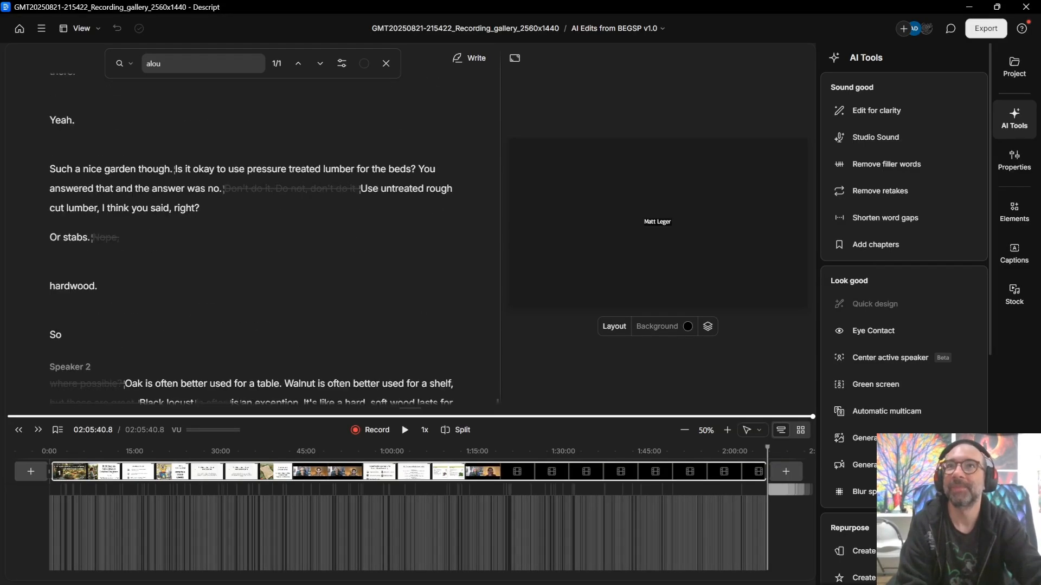
scroll(252, 238, "up", 2)
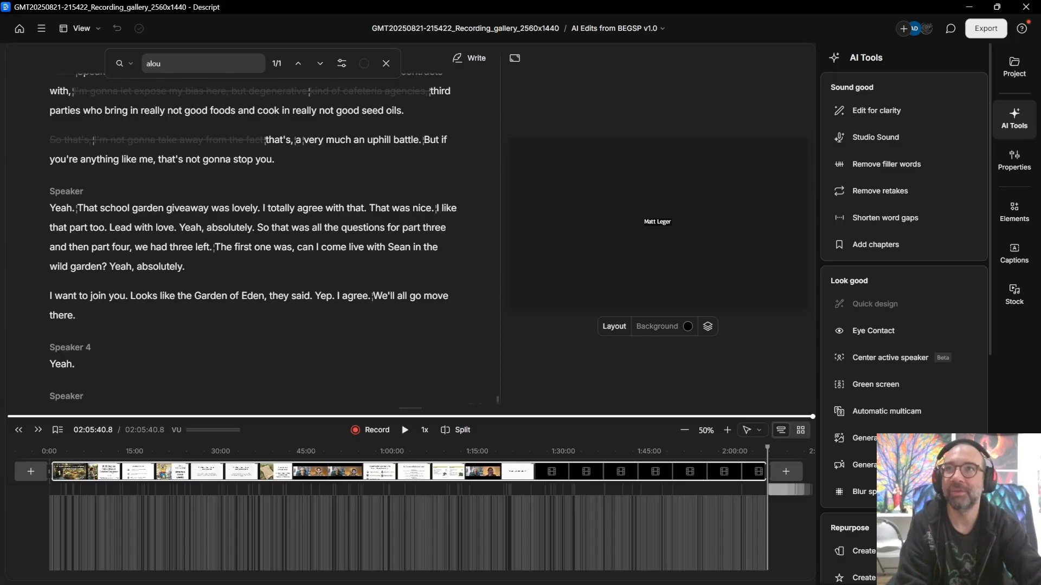
scroll(253, 239, "up", 2)
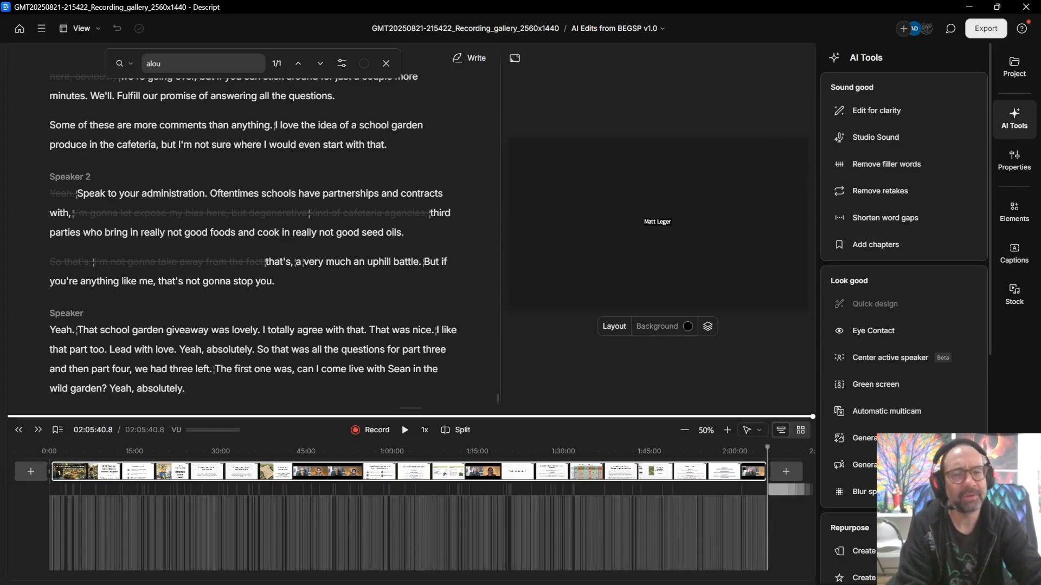
scroll(252, 239, "up", 2)
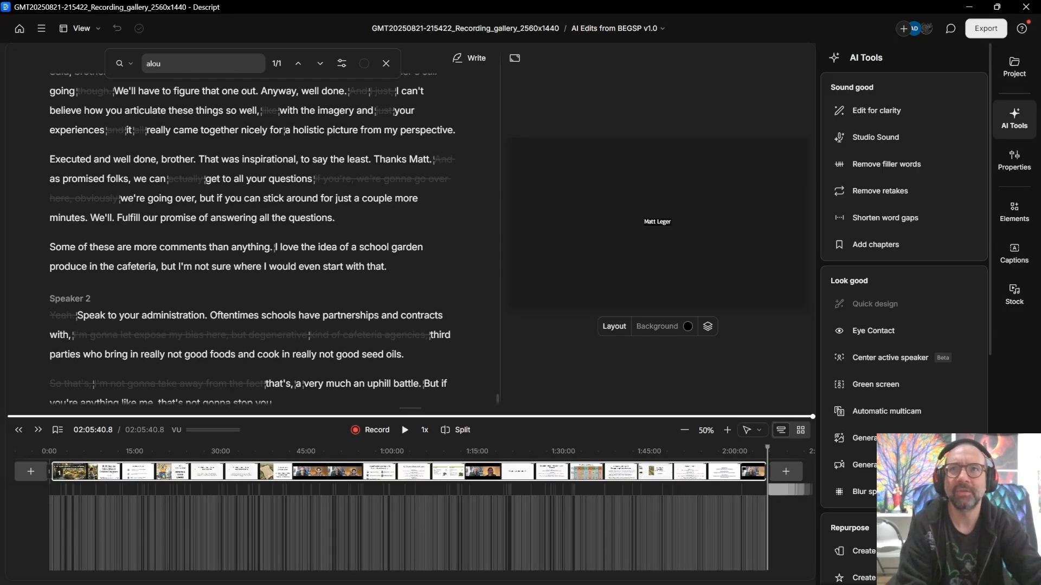
scroll(260, 271, "down", 1)
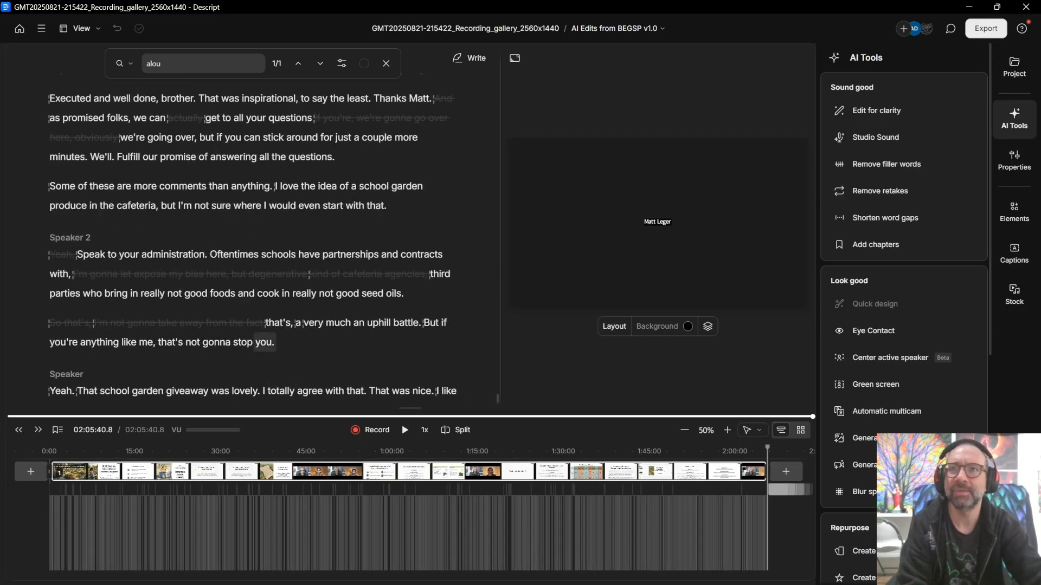
left_click_drag(275, 343, 50, 254)
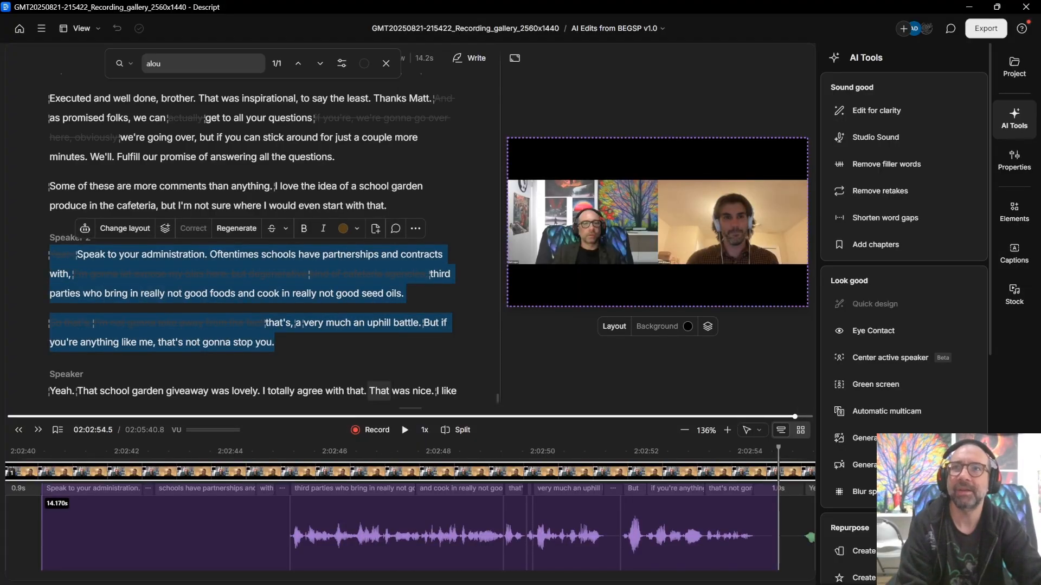
left_click(52, 254)
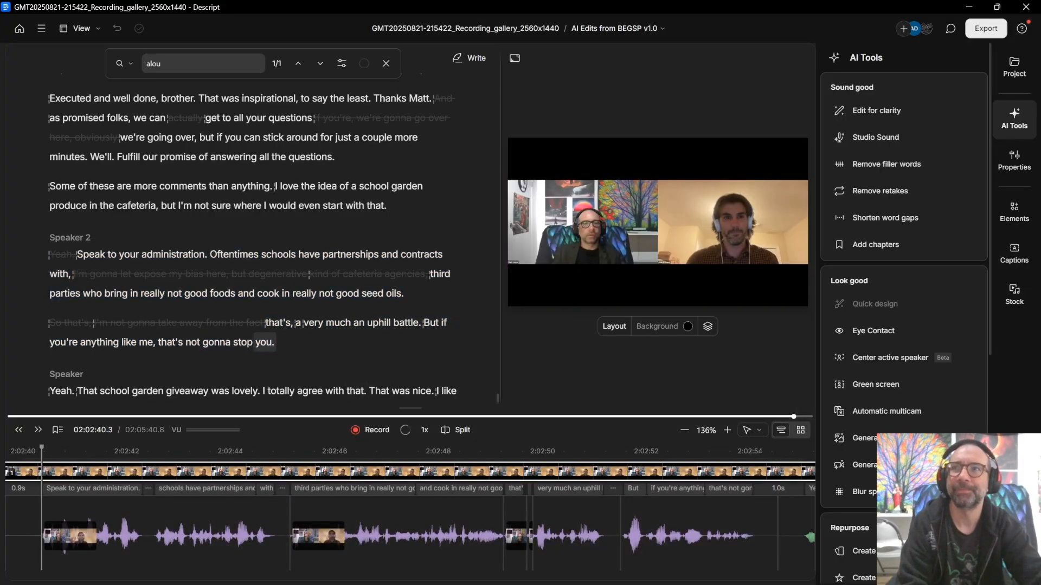
scroll(261, 271, "up", 2)
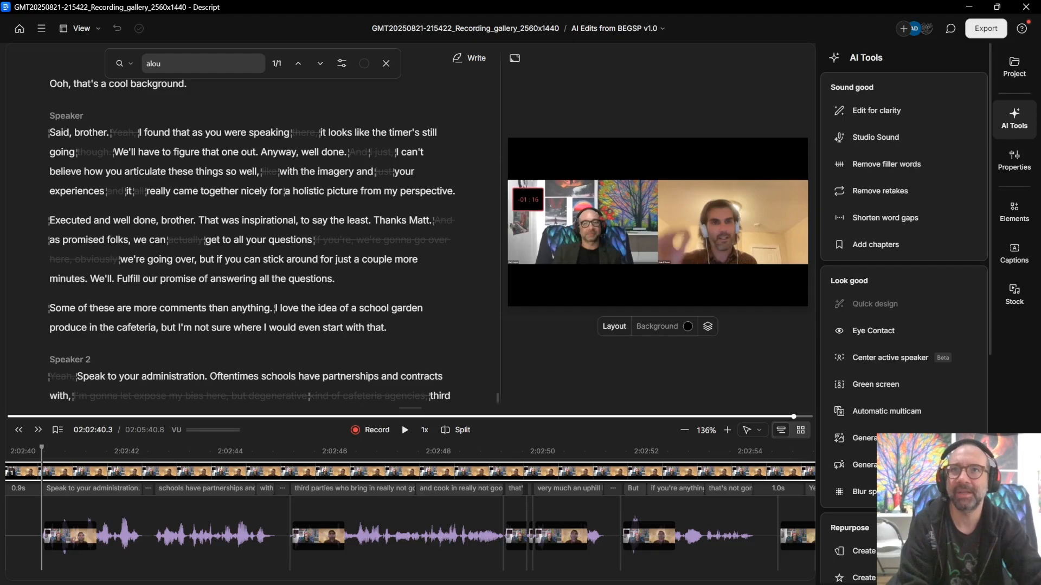
scroll(251, 240, "up", 1)
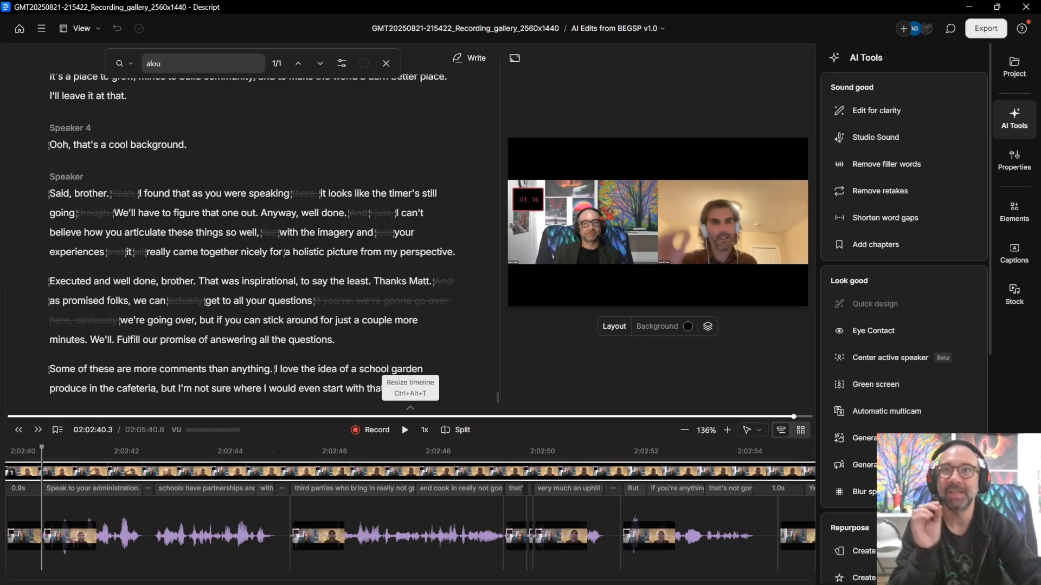
scroll(252, 233, "up", 10)
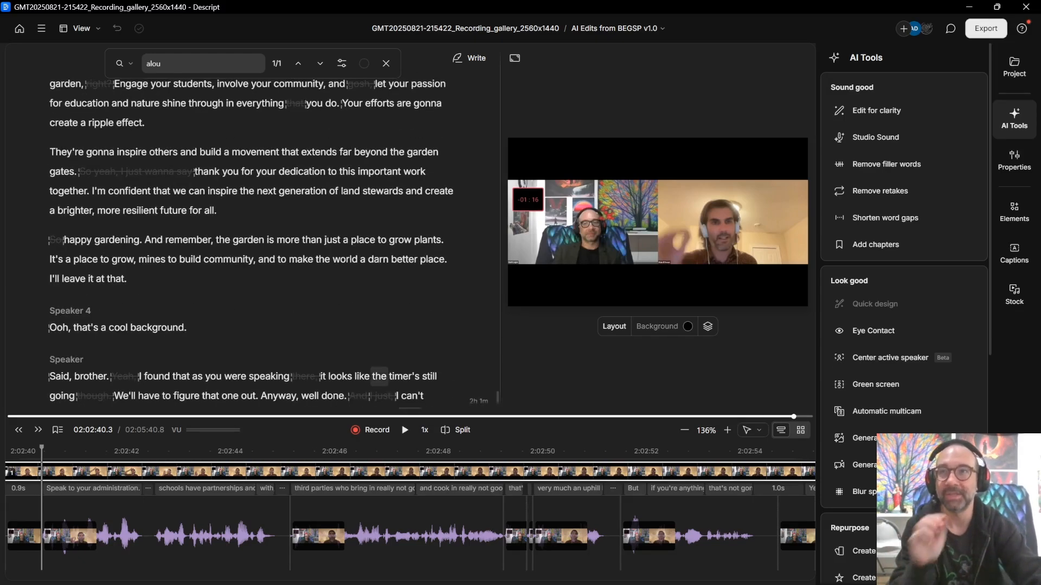
scroll(252, 233, "up", 3)
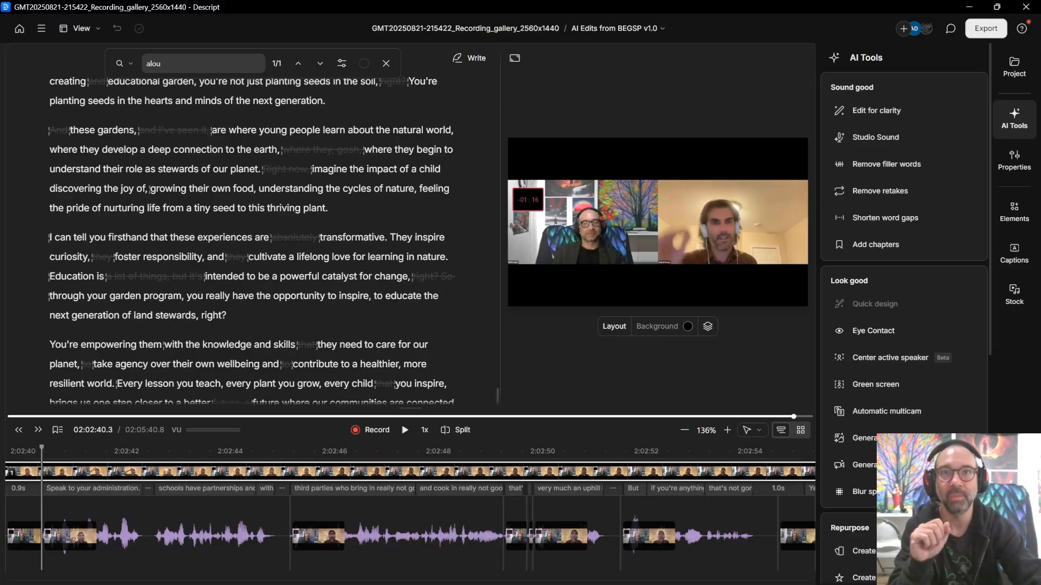
scroll(249, 238, "down", 5)
left_click_drag(498, 400, 497, 82)
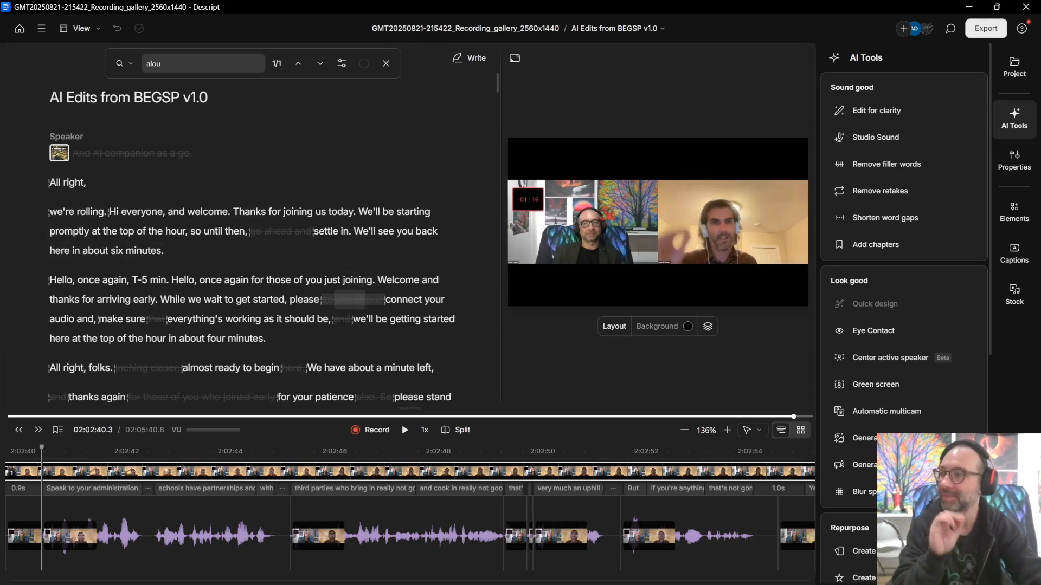
Step: Open Edit for clarity with intensity lowered to Low, then reopen the Compositions list
mouse_move(349, 299)
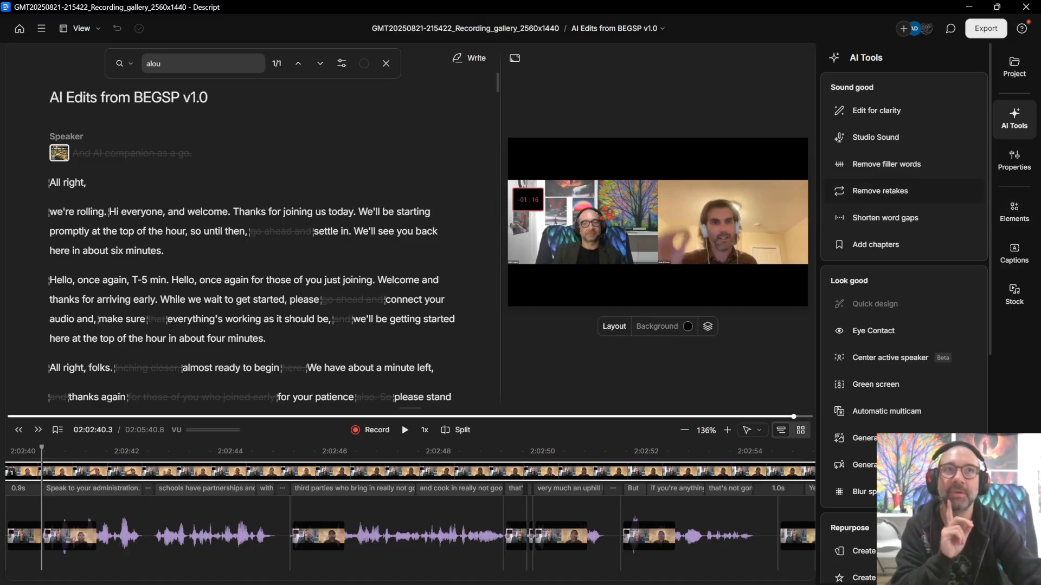
left_click(876, 111)
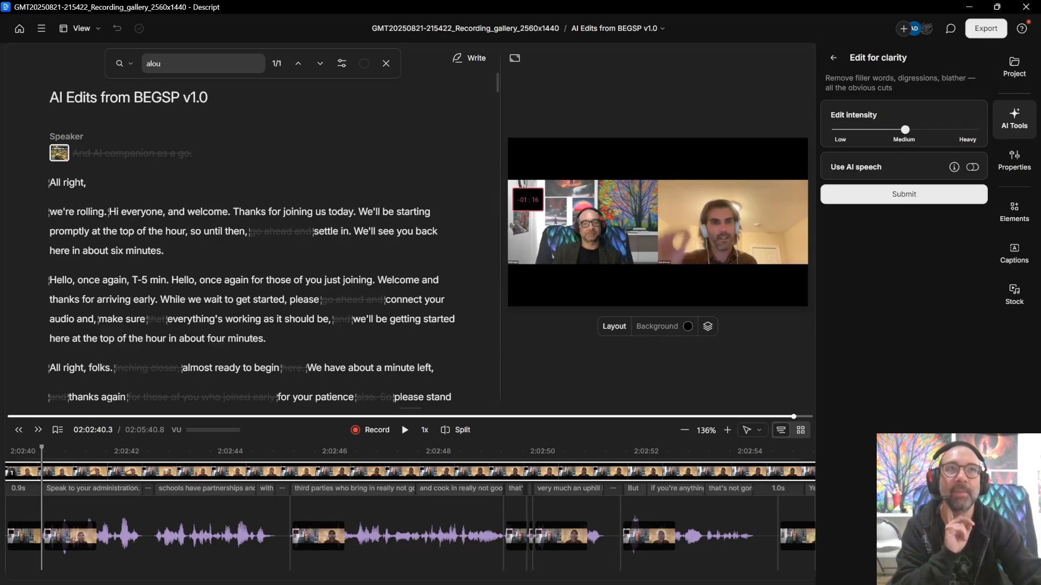
left_click_drag(905, 129, 841, 130)
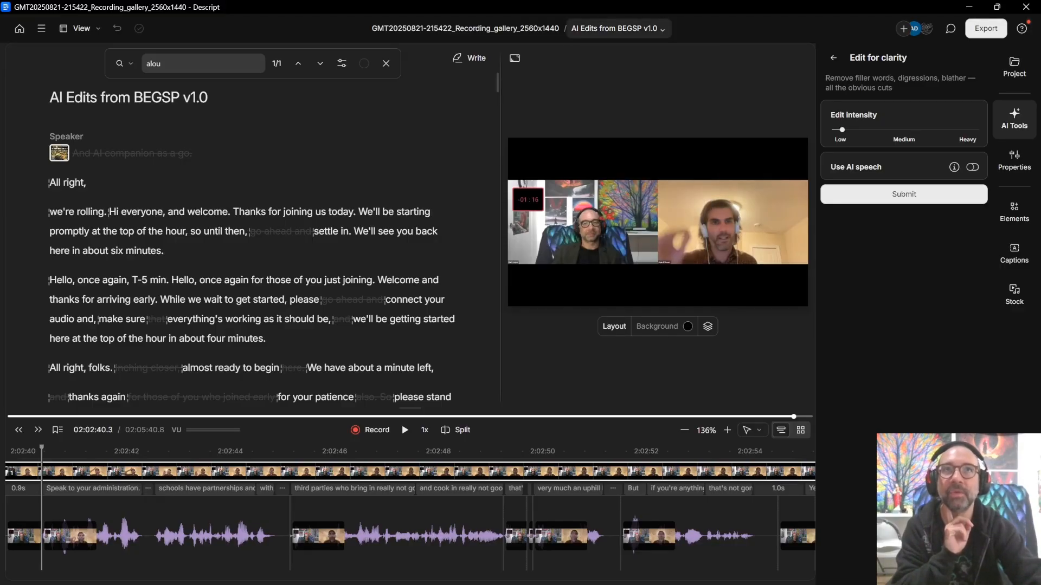
left_click(617, 29)
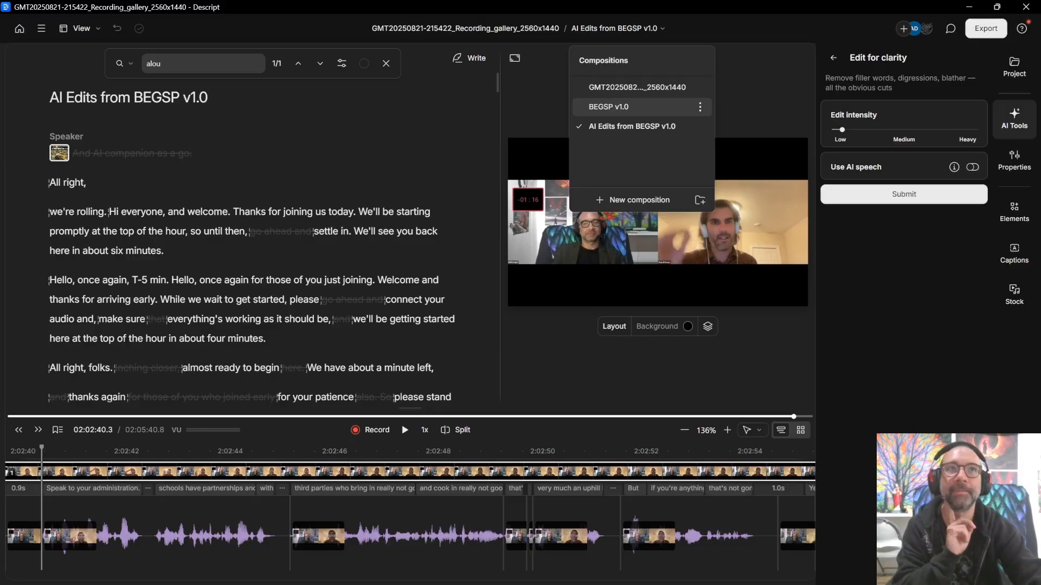
Step: On the BEGSP v1.0 composition, submit an Edit for clarity pass at Low intensity
left_click(624, 107)
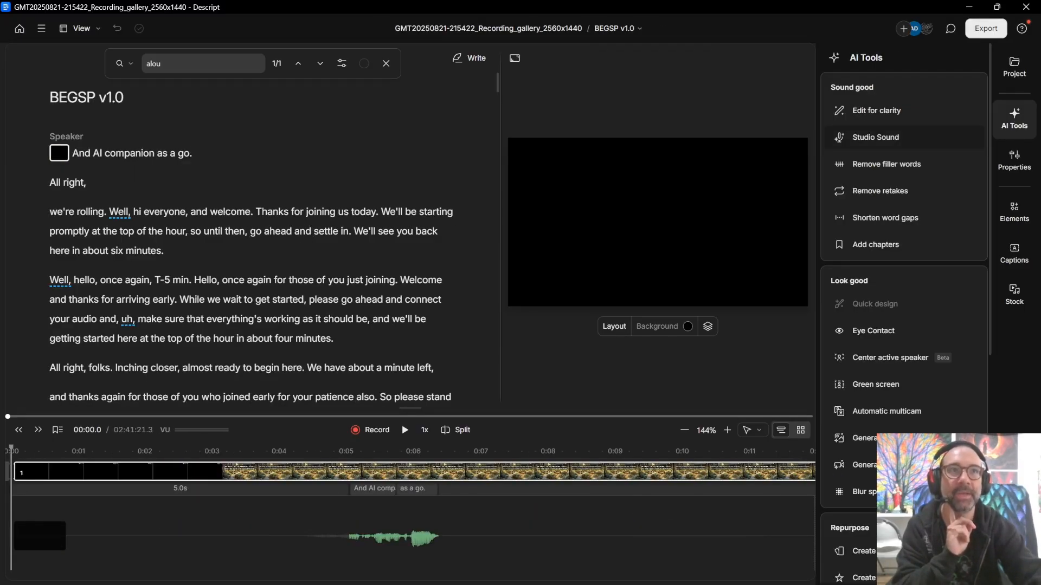
mouse_move(875, 137)
mouse_move(879, 191)
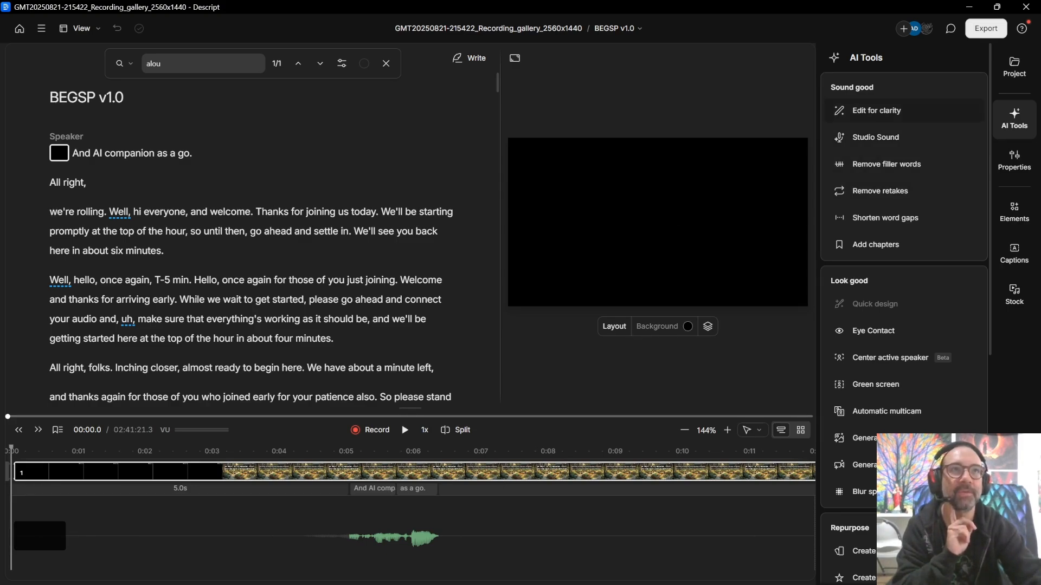
mouse_move(876, 111)
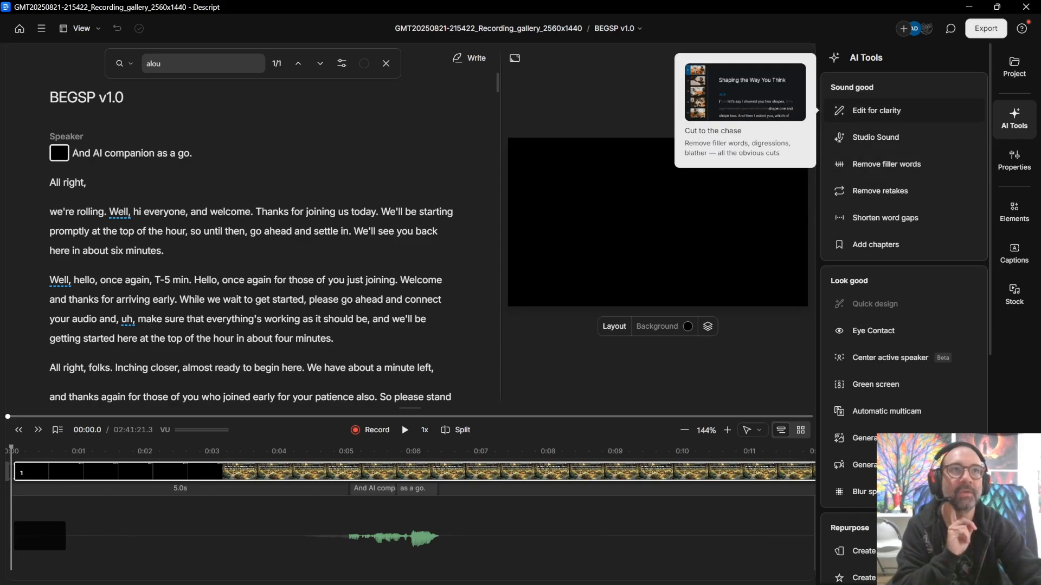
left_click(877, 110)
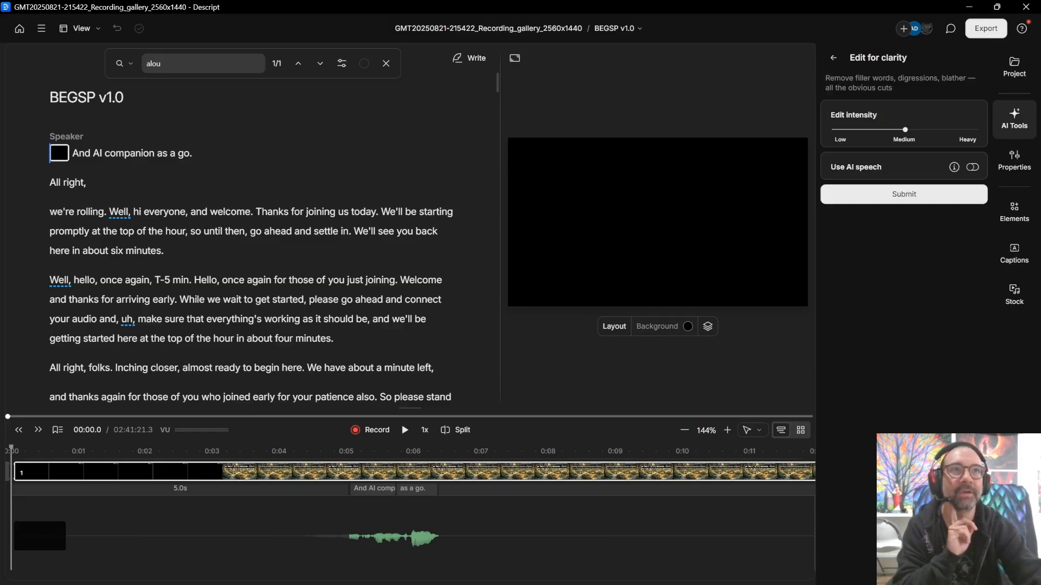
left_click_drag(905, 130, 842, 130)
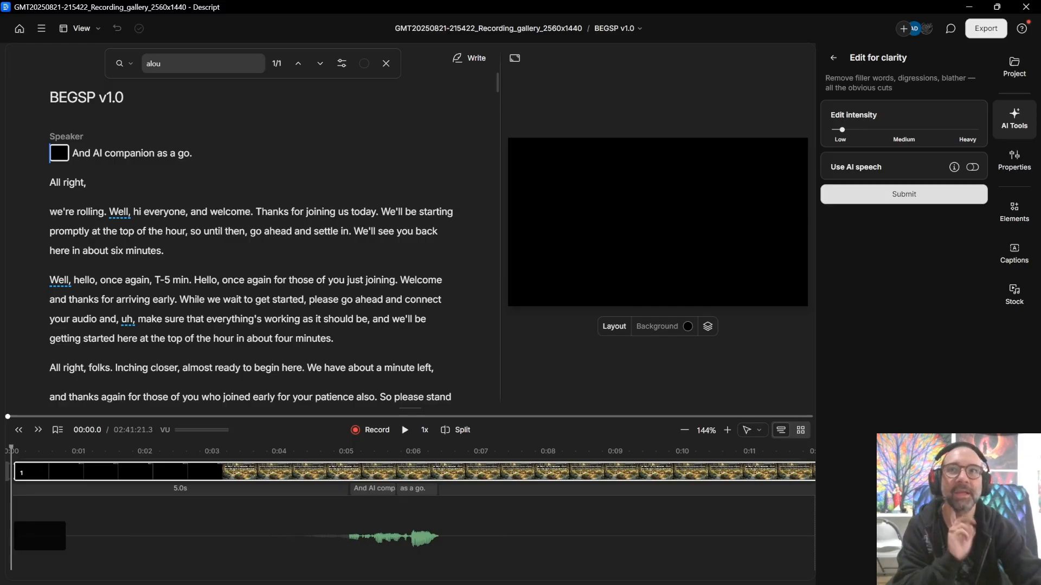
scroll(249, 238, "down", 3)
scroll(249, 239, "down", 10)
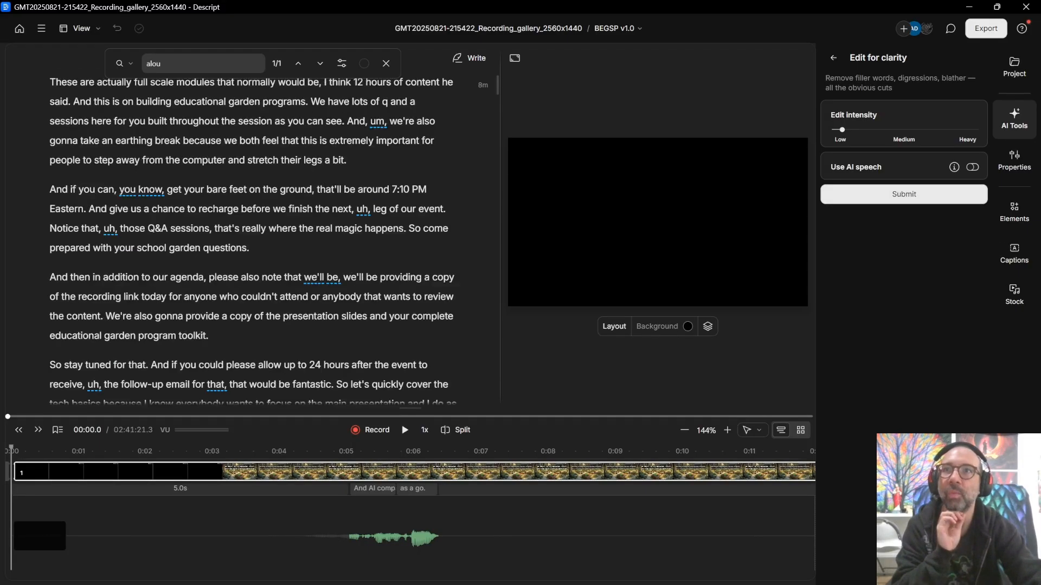
left_click(904, 194)
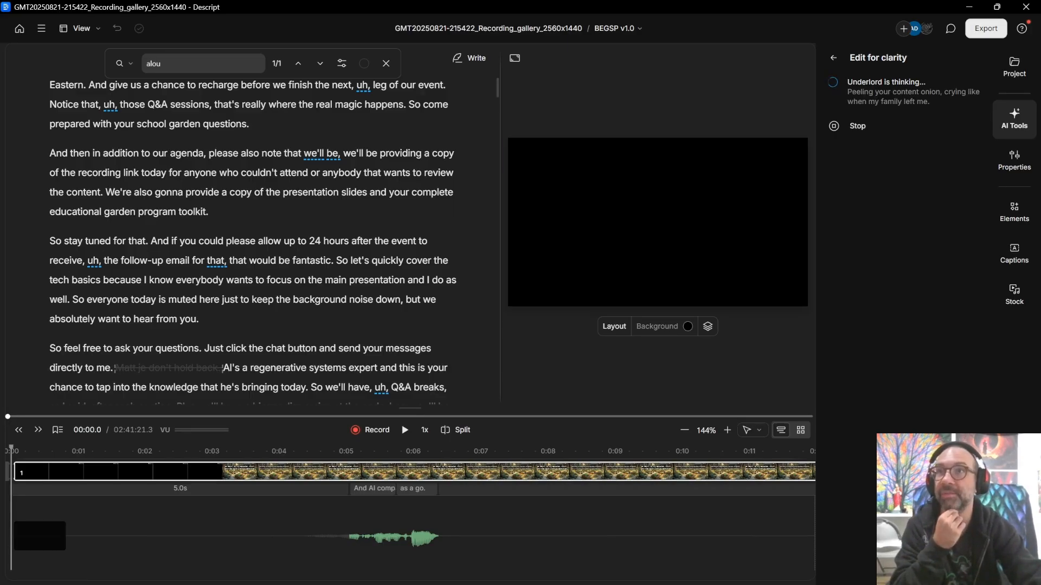
Step: Scroll through the 902 suggested cuts and struck-through transcript once the pass finishes
scroll(362, 241, "down", 12)
scroll(355, 230, "down", 3)
scroll(355, 230, "up", 3)
scroll(355, 230, "up", 12)
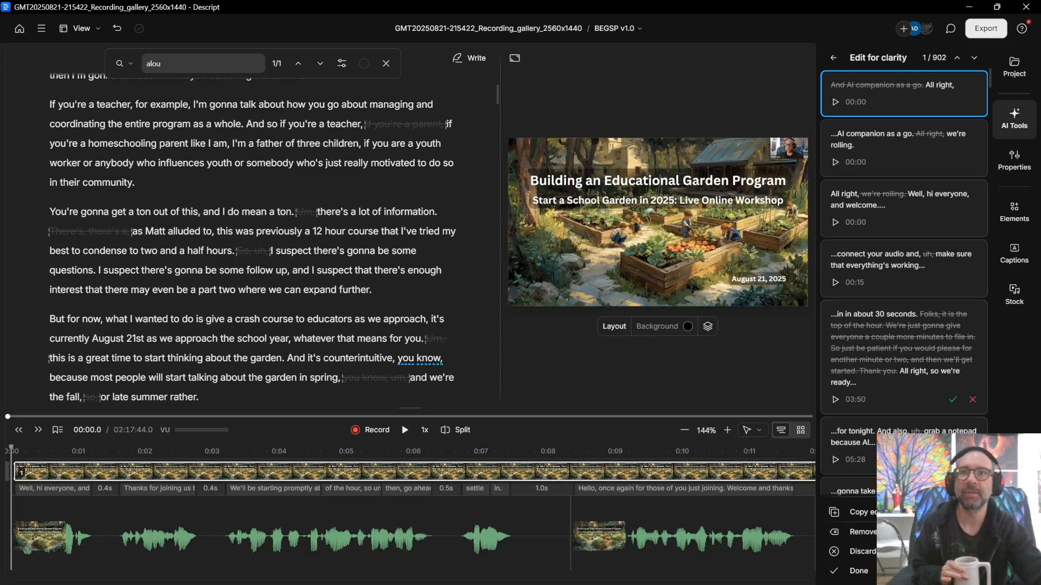
scroll(160, 212, "up", 10)
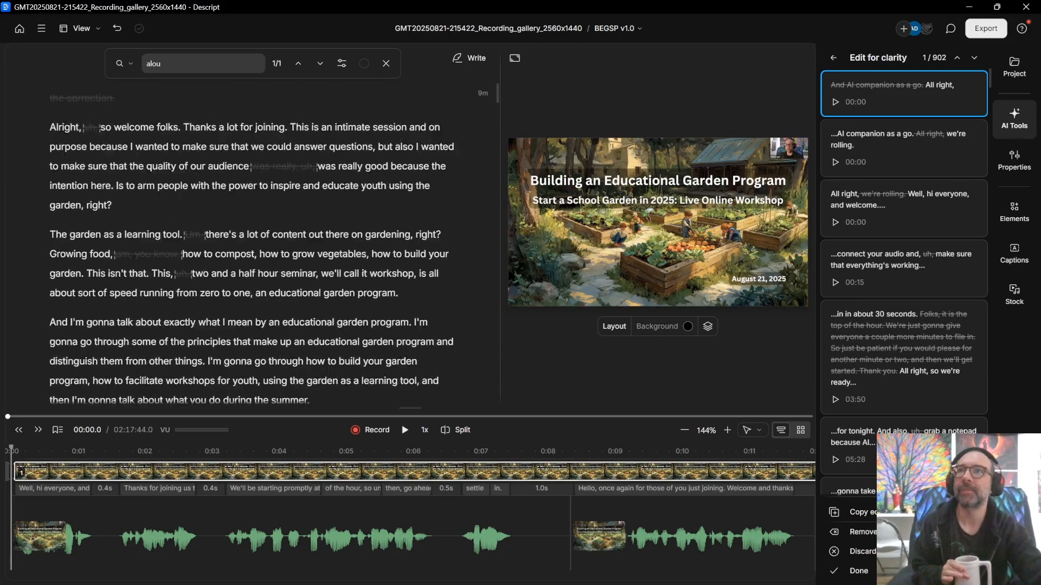
scroll(268, 238, "down", 10)
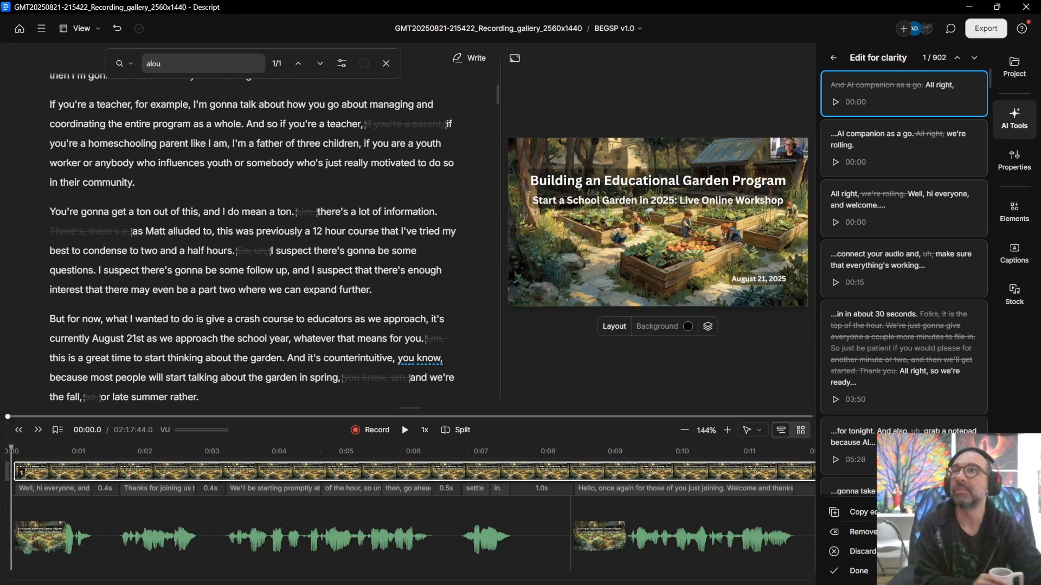
scroll(329, 319, "down", 3)
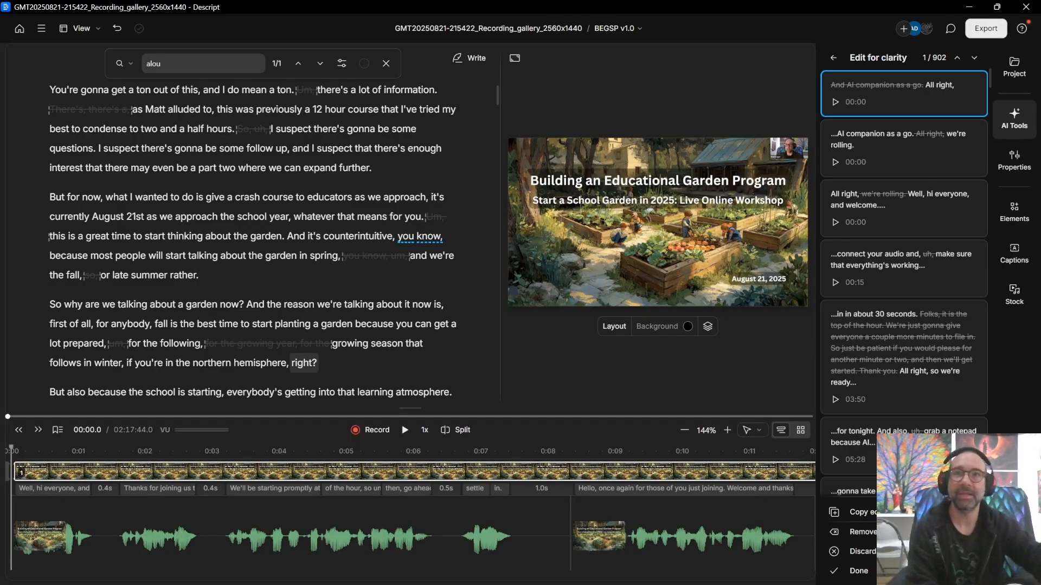
scroll(389, 121, "down", 3)
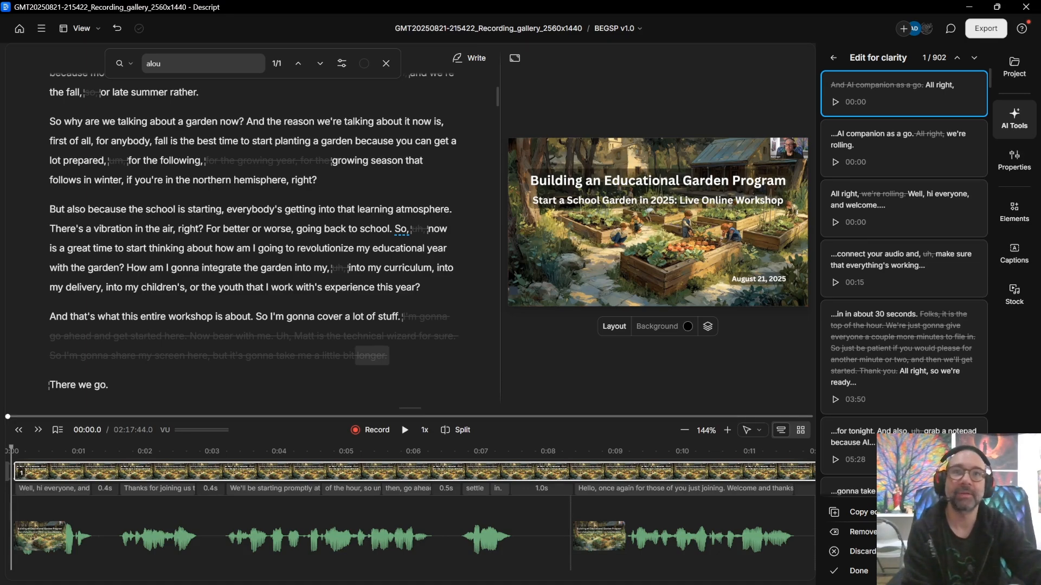
scroll(253, 239, "down", 2)
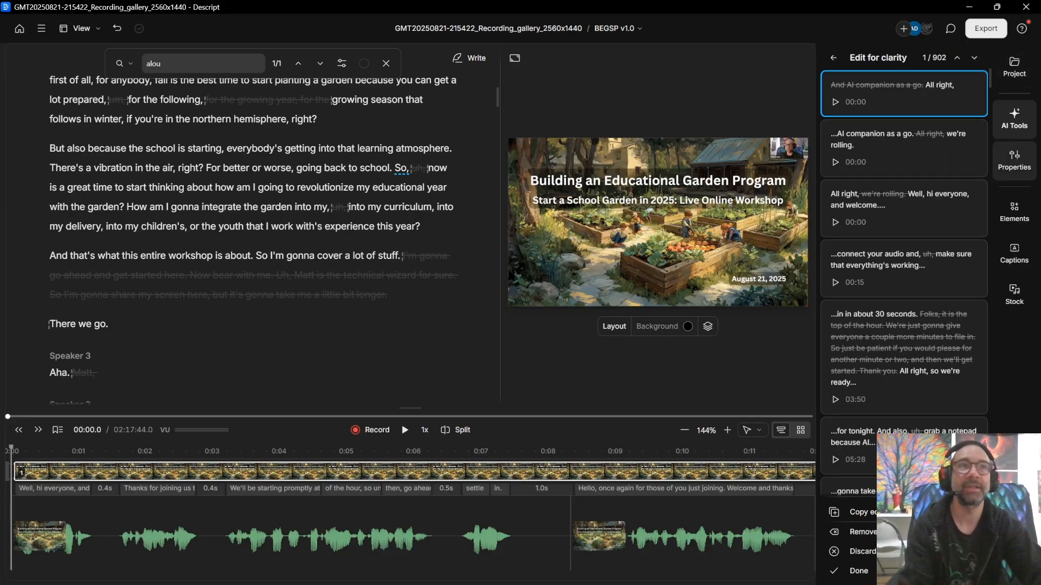
Step: Browse the Elements panel and caption style presets, then return to AI Tools
left_click(1013, 160)
left_click(1013, 211)
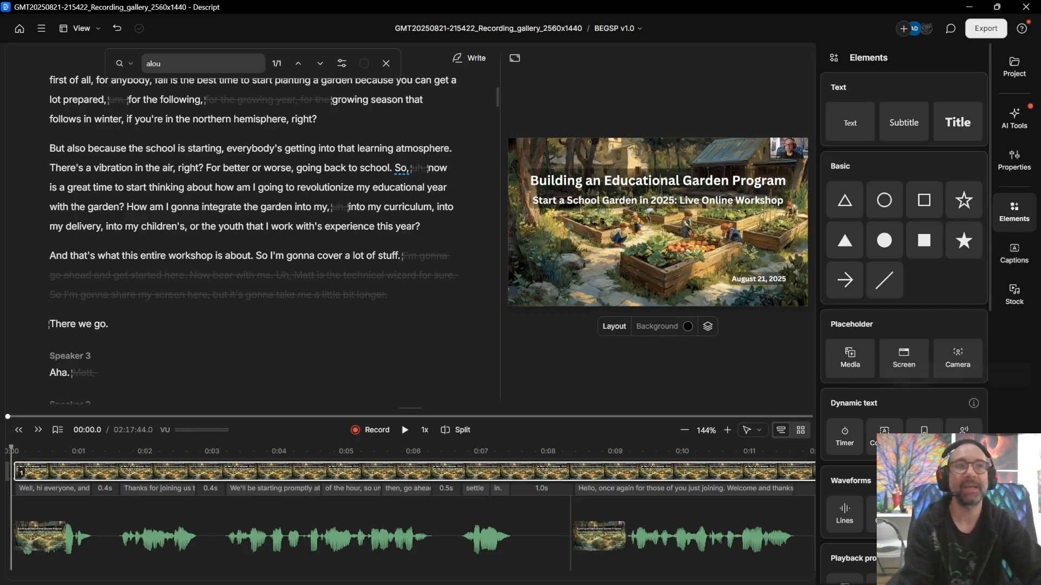
scroll(903, 380, "down", 4)
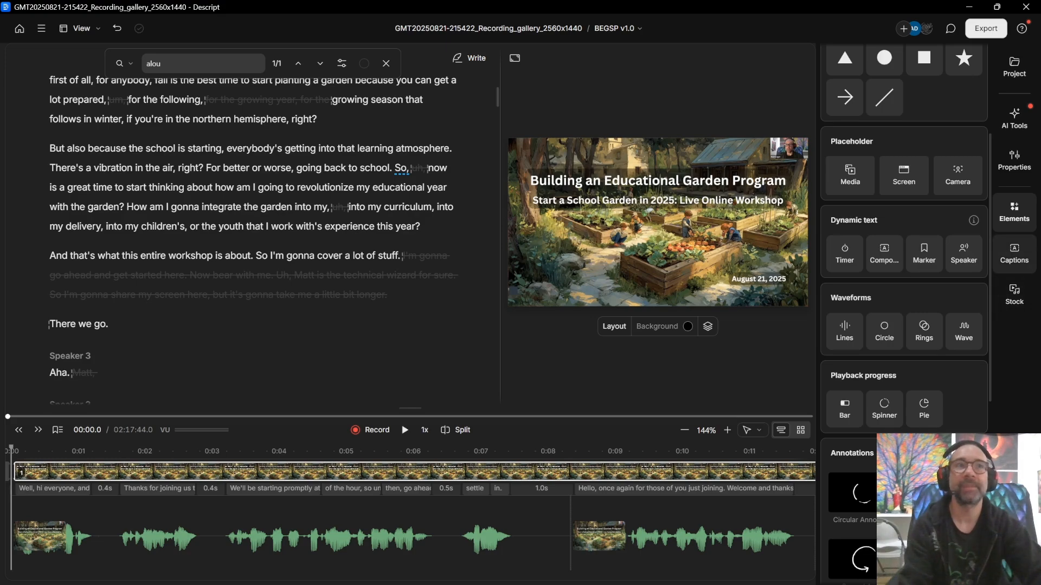
left_click(1014, 253)
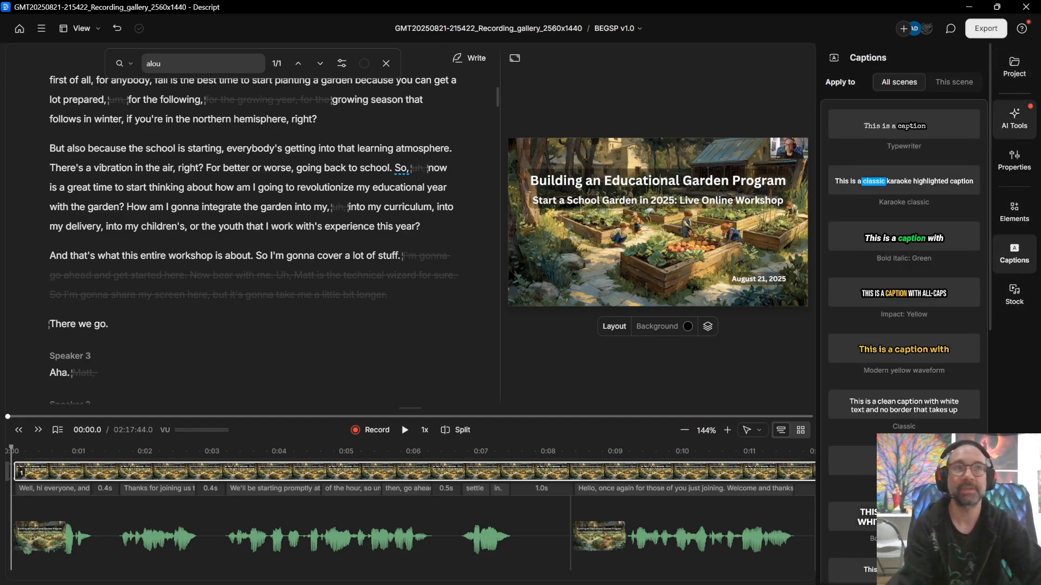
left_click(1013, 116)
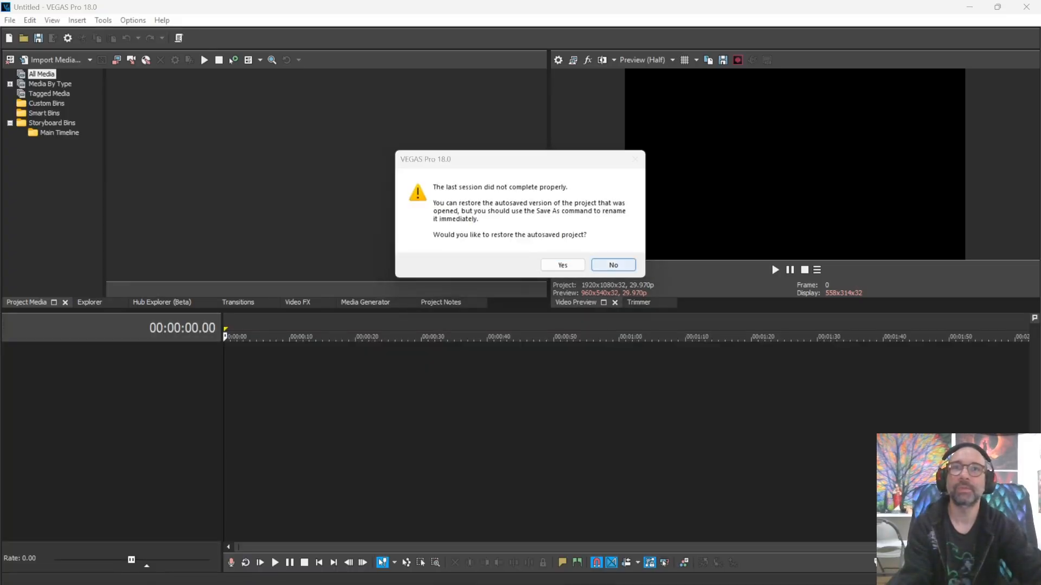
Step: Decline the autosave restore, dismiss the load error, and bring the recordings folder over VEGAS Pro
left_click(613, 265)
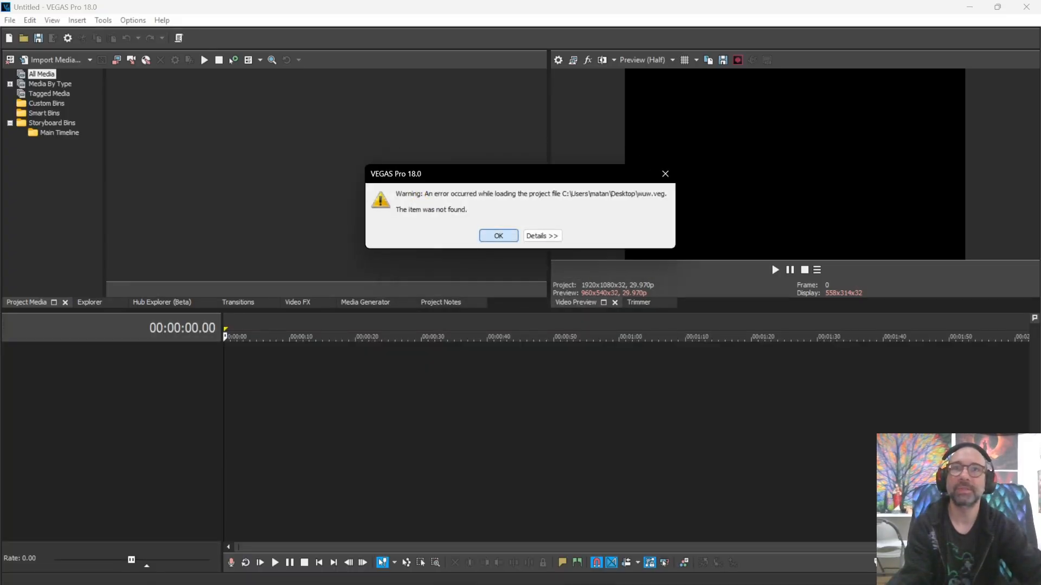
left_click(499, 236)
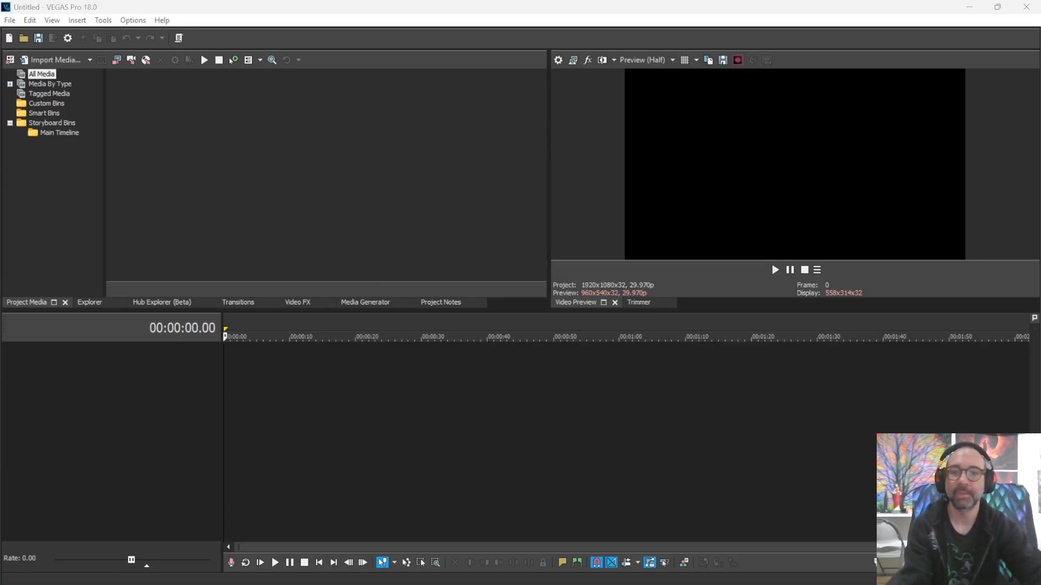
key("alt+Tab")
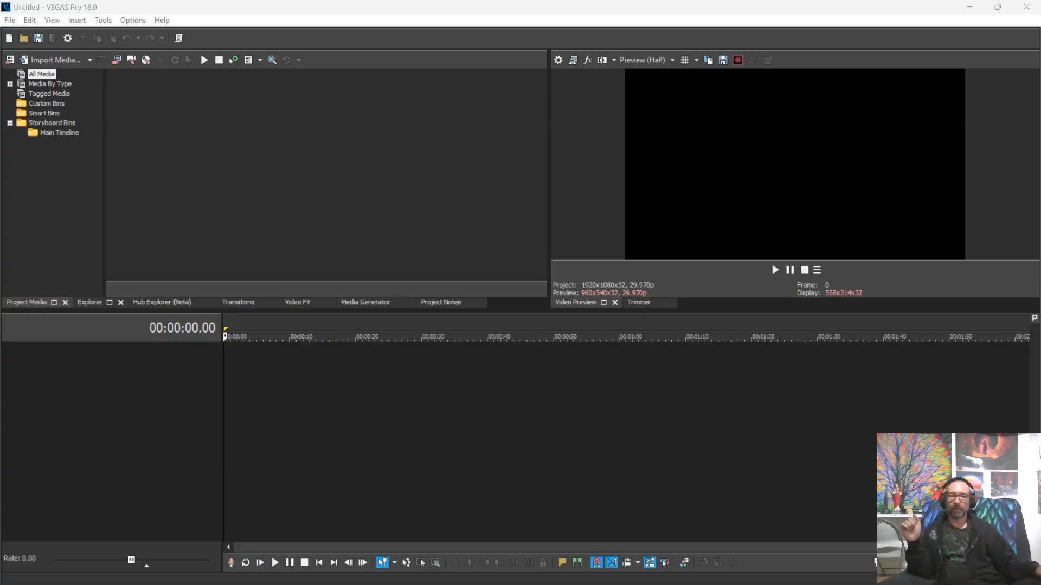
left_click_drag(1040, 98, 650, 100)
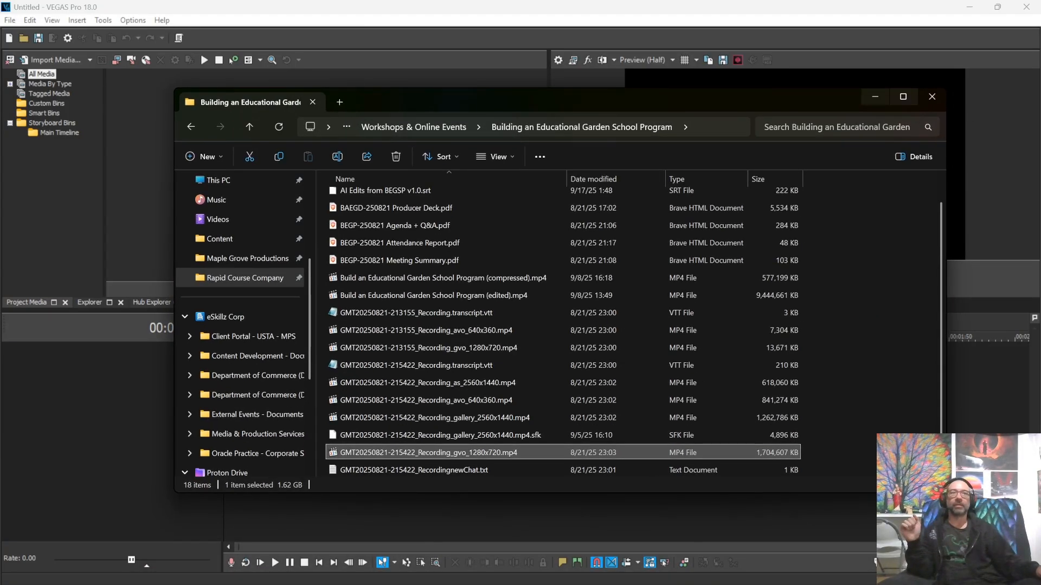
left_click(904, 96)
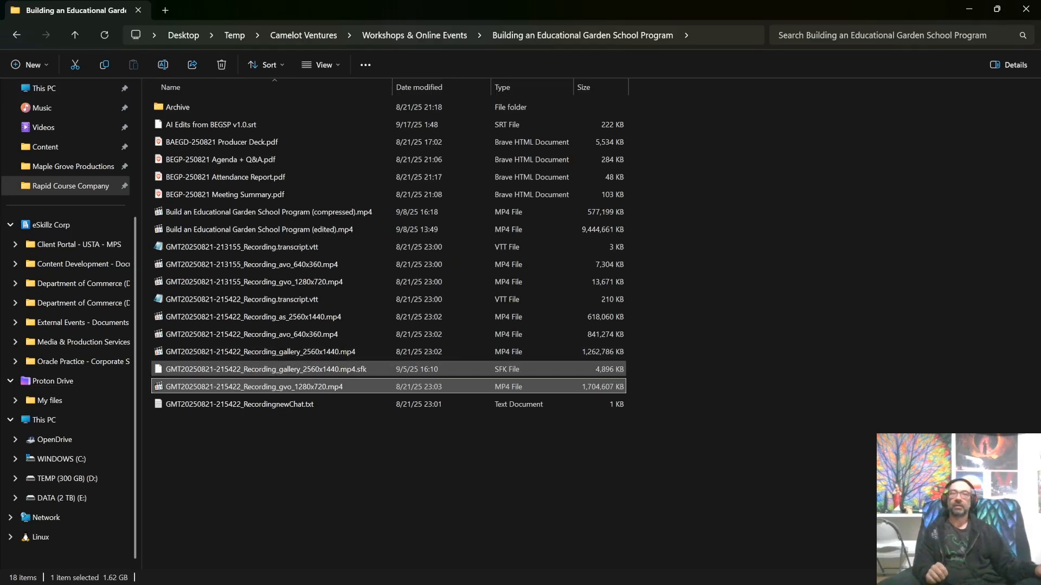
left_click(261, 352)
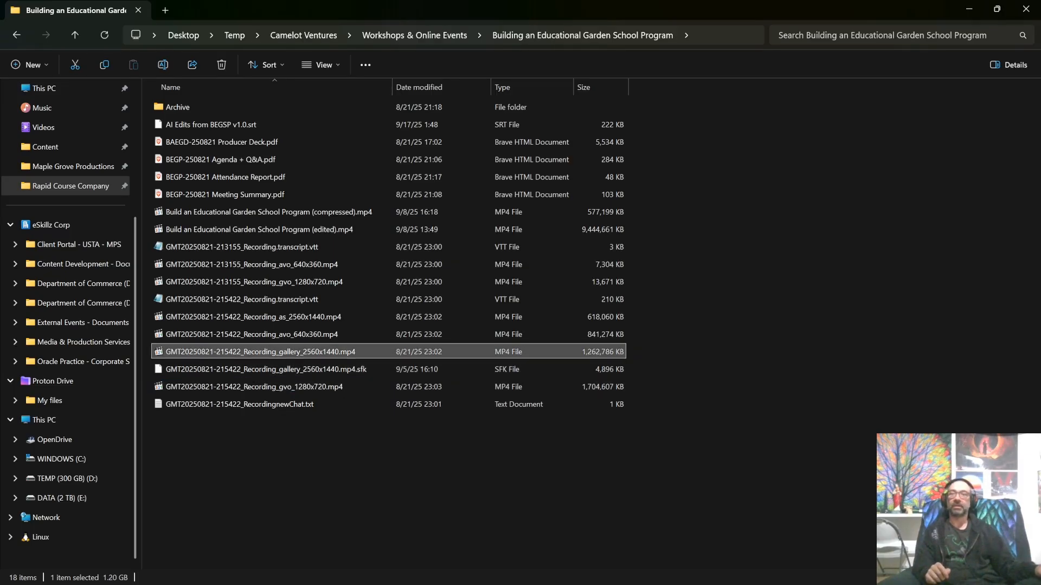
left_click(260, 387)
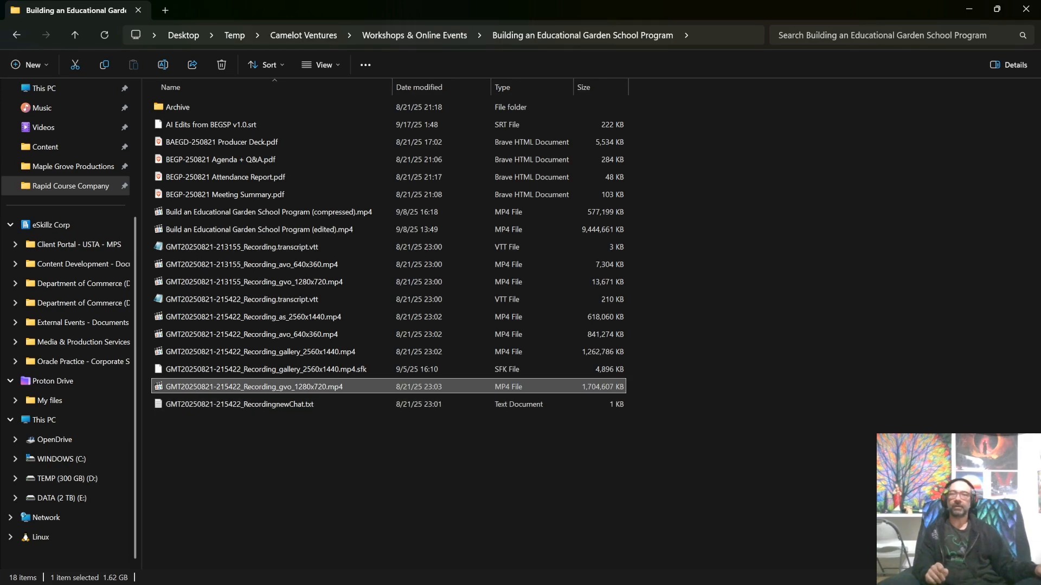
Step: Play the speaker-view recording, skim it from 00:56:56 to 02:09:20, then close it
key("Return")
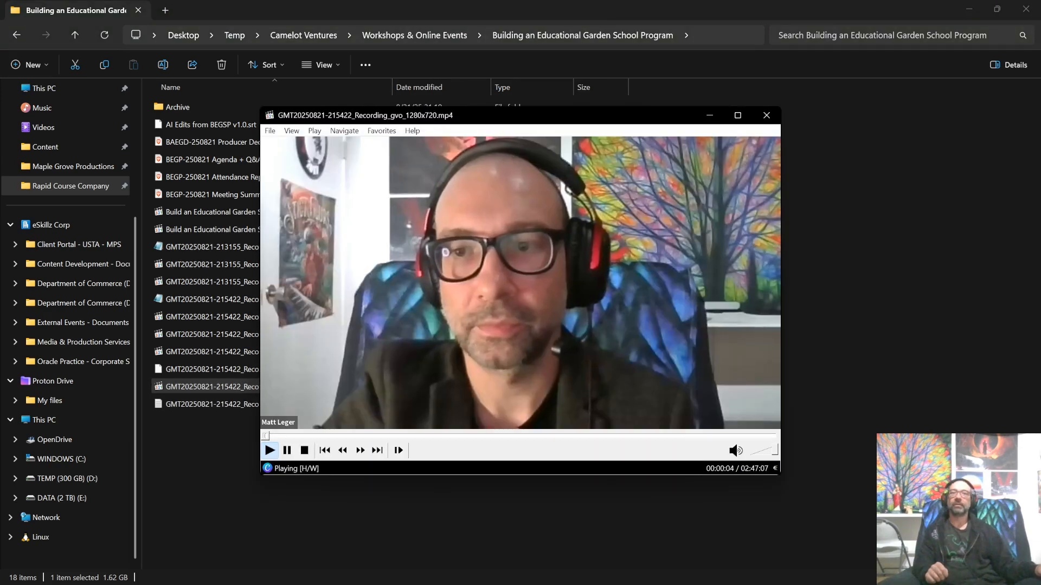
left_click(439, 436)
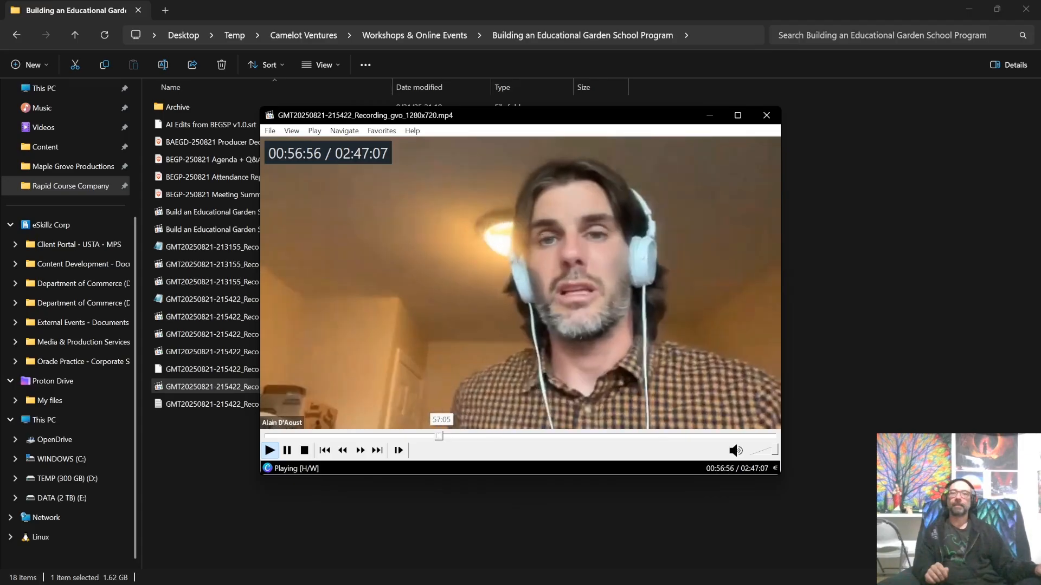
left_click(549, 436)
left_click(623, 436)
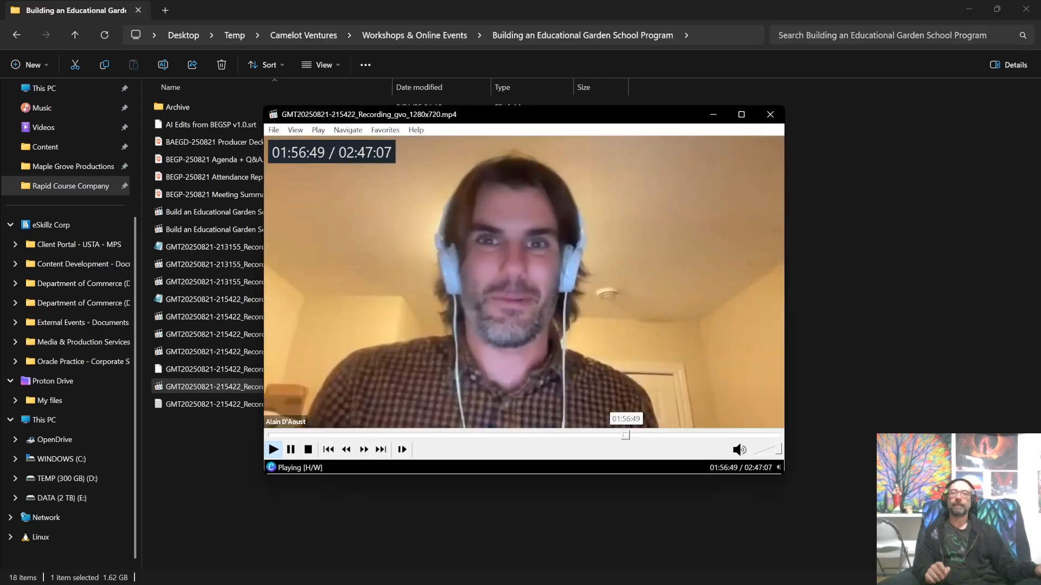
left_click(660, 436)
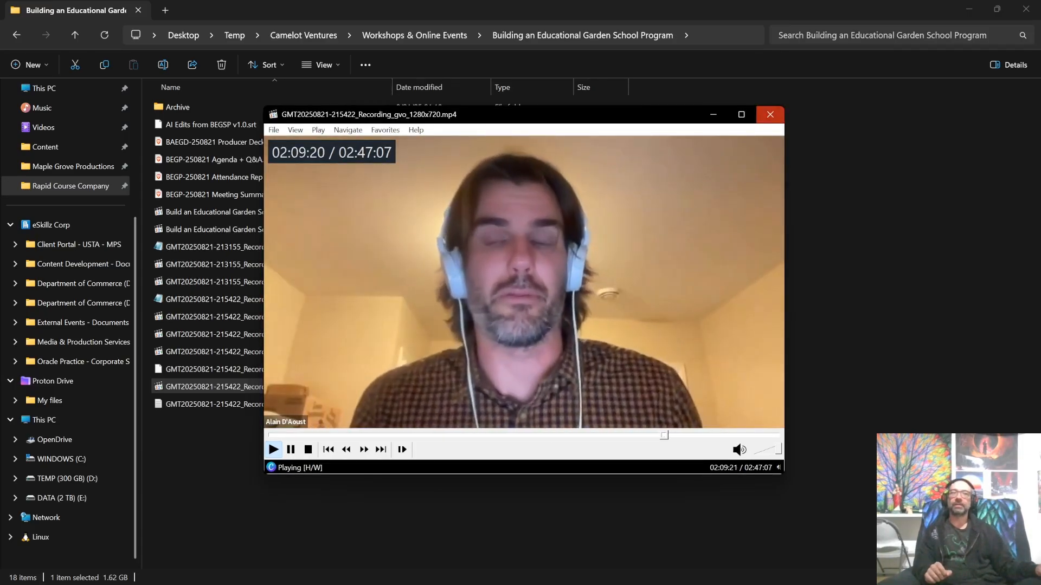
left_click(770, 114)
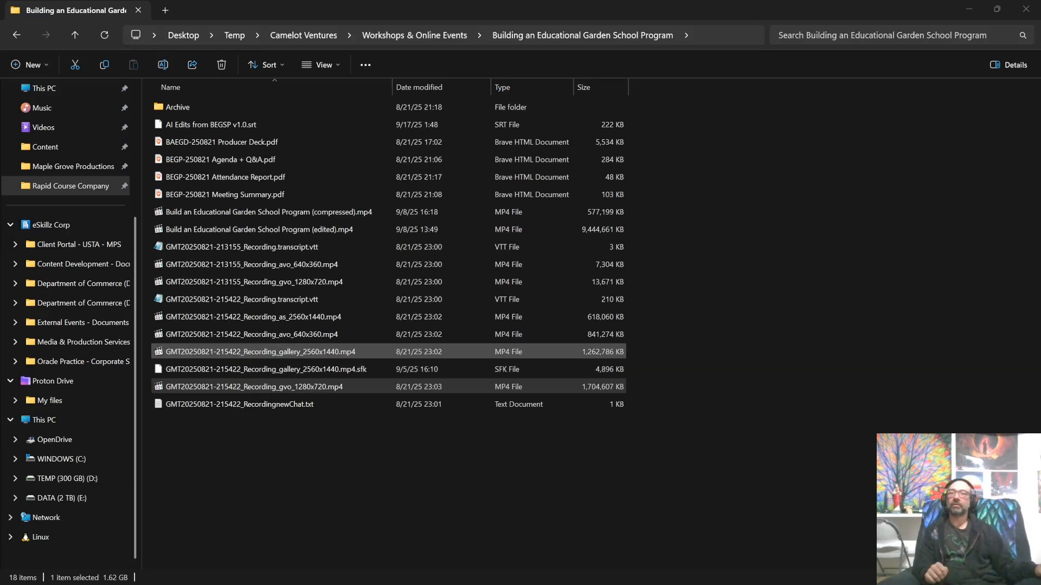
Step: Open the gallery recording, skim it, and pause on the Part 2 title slide at 01:10:50
double_click(260, 352)
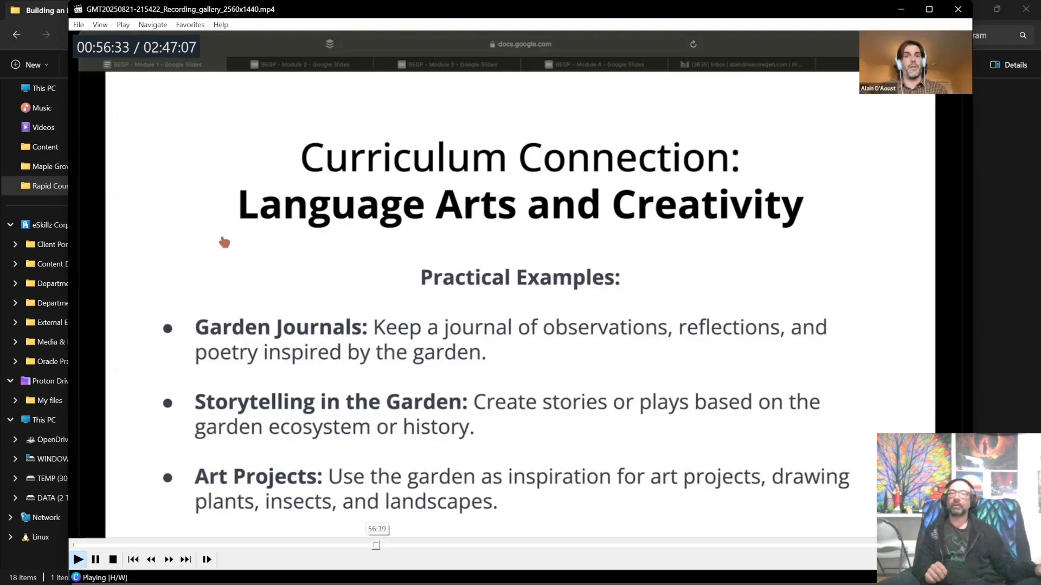
left_click(461, 545)
left_click(572, 545)
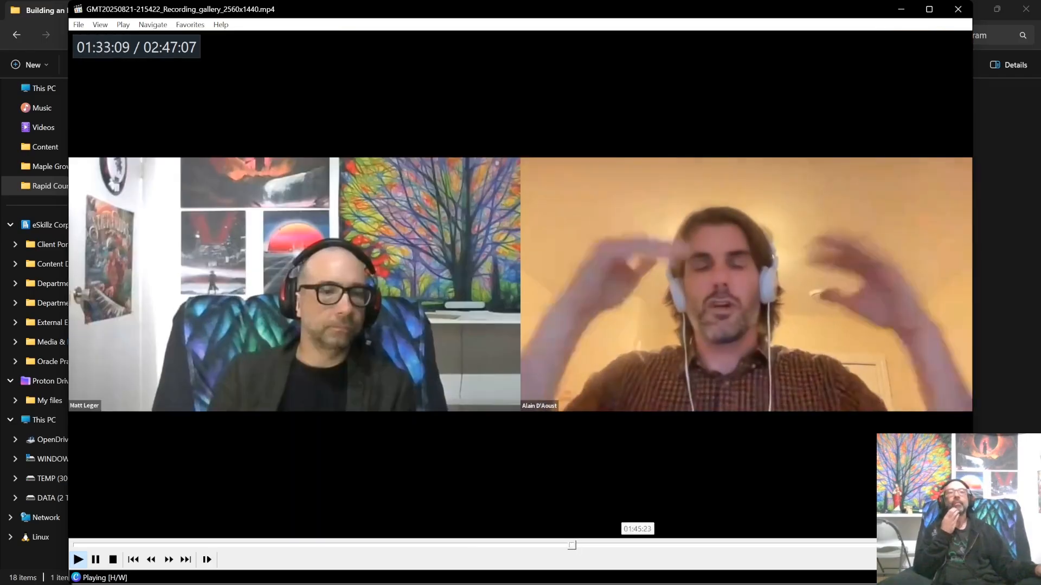
key("space")
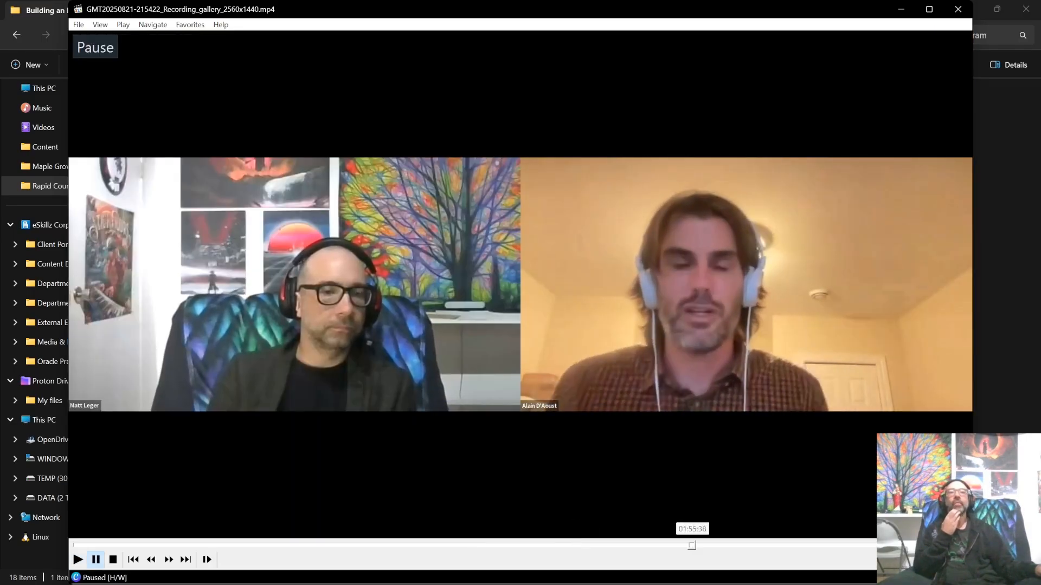
left_click(692, 545)
left_click(453, 545)
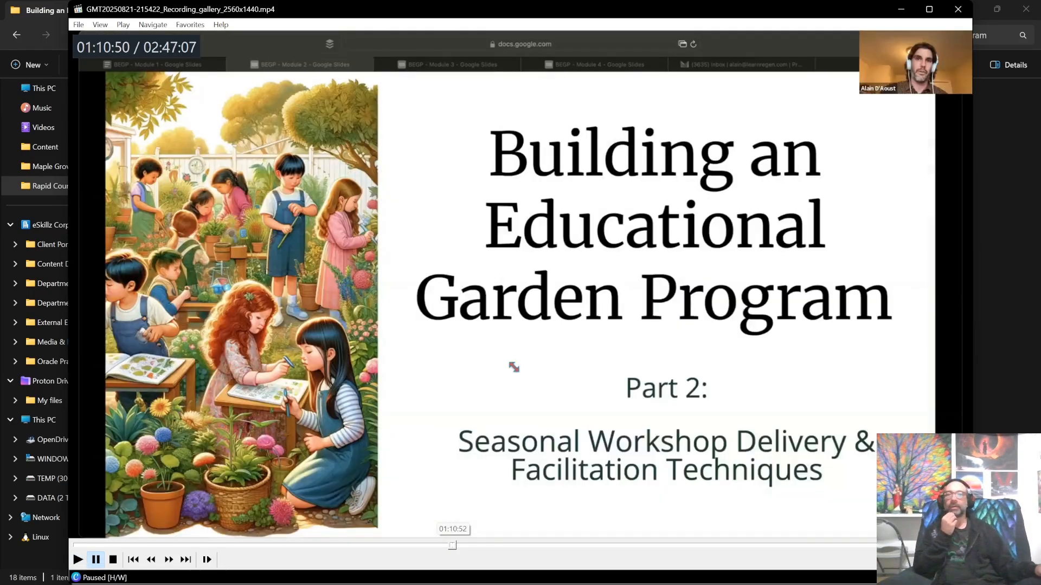
Step: Close the gallery player, select the recording's .sfk peak file, and return to VEGAS Pro
left_click(957, 9)
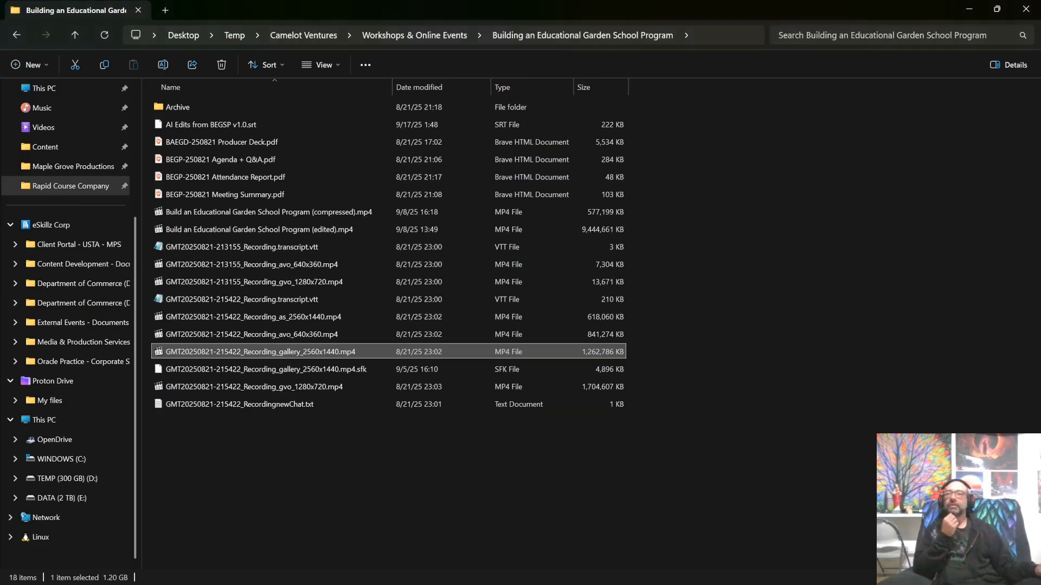
left_click(265, 370)
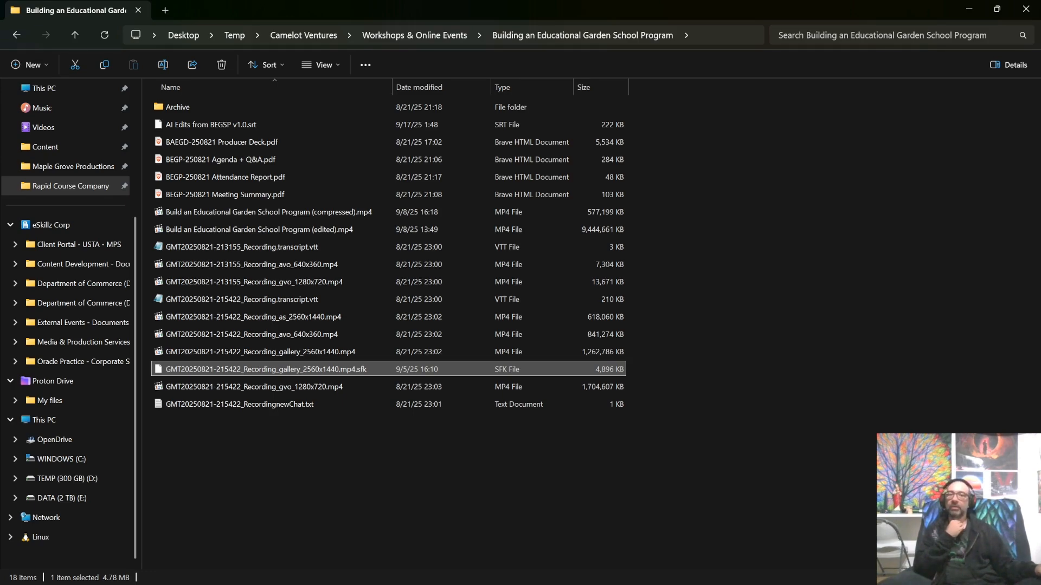
key("alt+Tab")
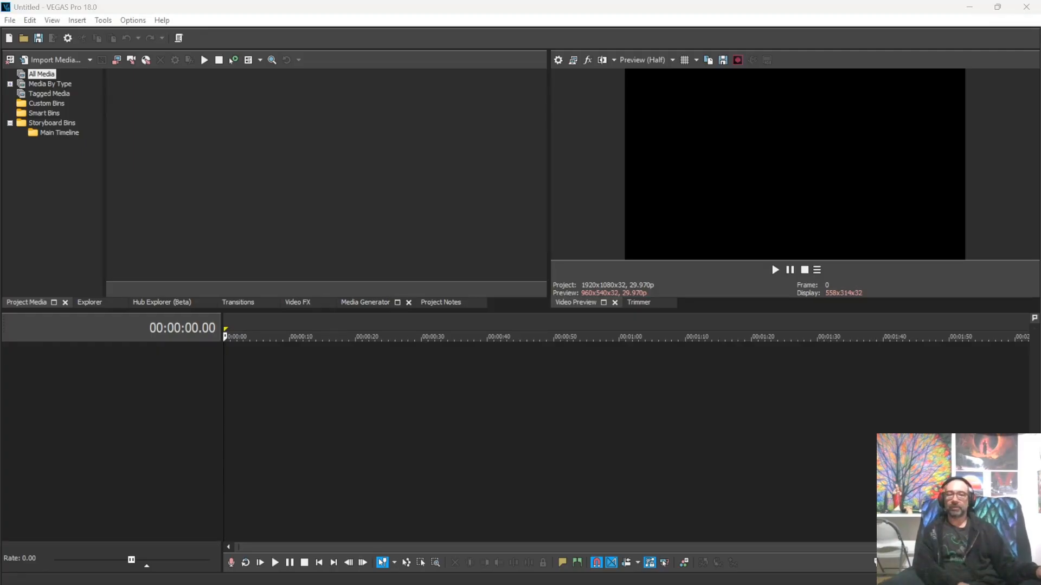
left_click_drag(367, 380, 225, 380)
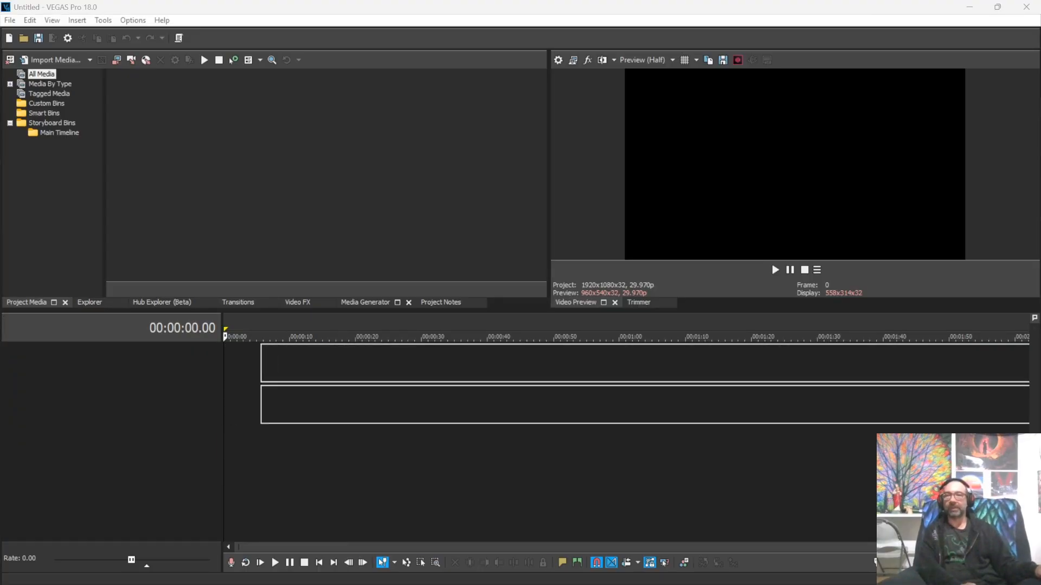
left_click_drag(225, 364, 226, 364)
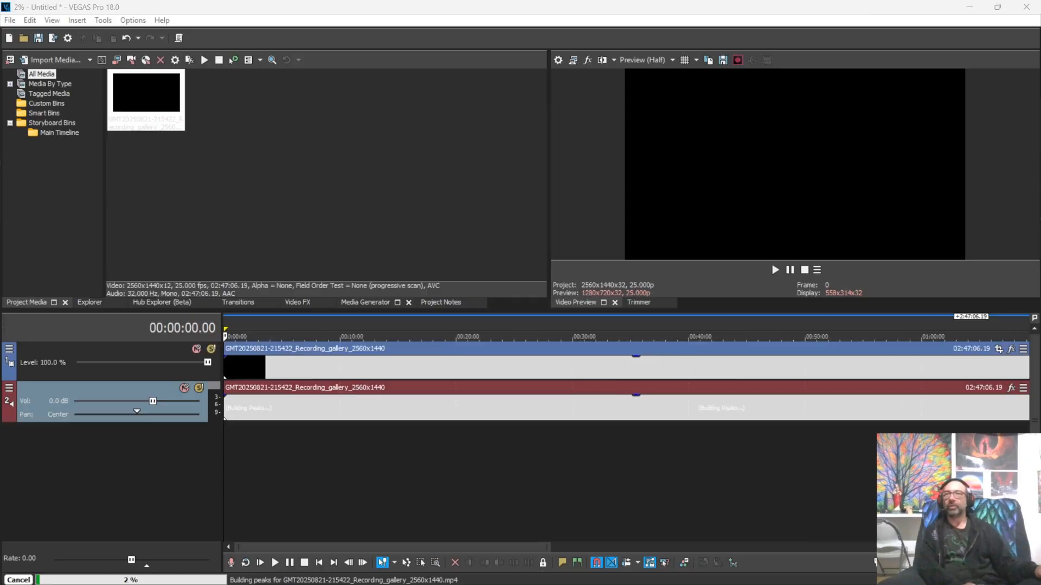
left_click(9, 21)
key("Escape")
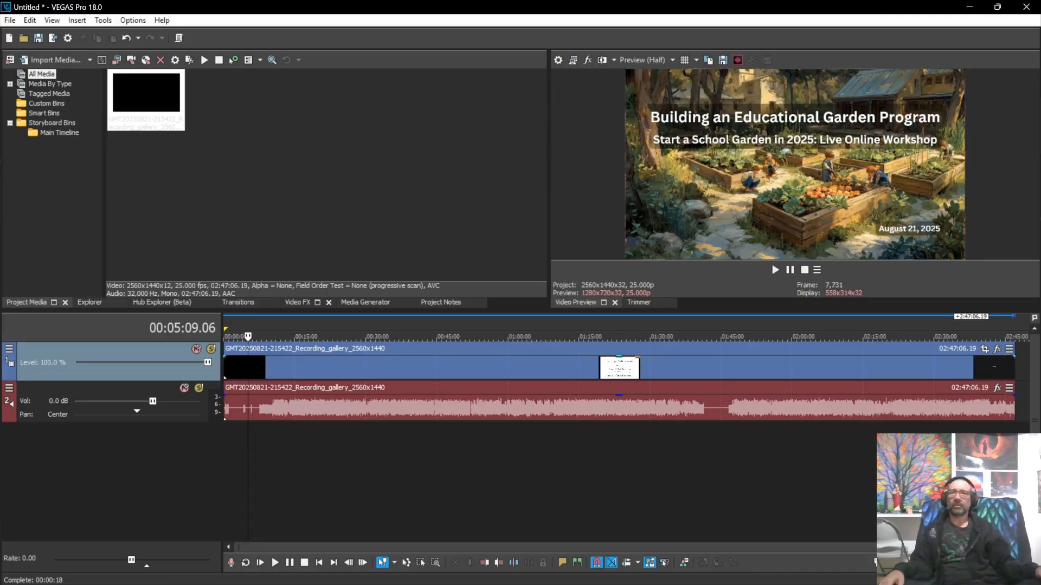
Step: Preview around 00:22:32 and 00:34:24, then ungroup the gallery recording's audio event and delete it
left_click(275, 407)
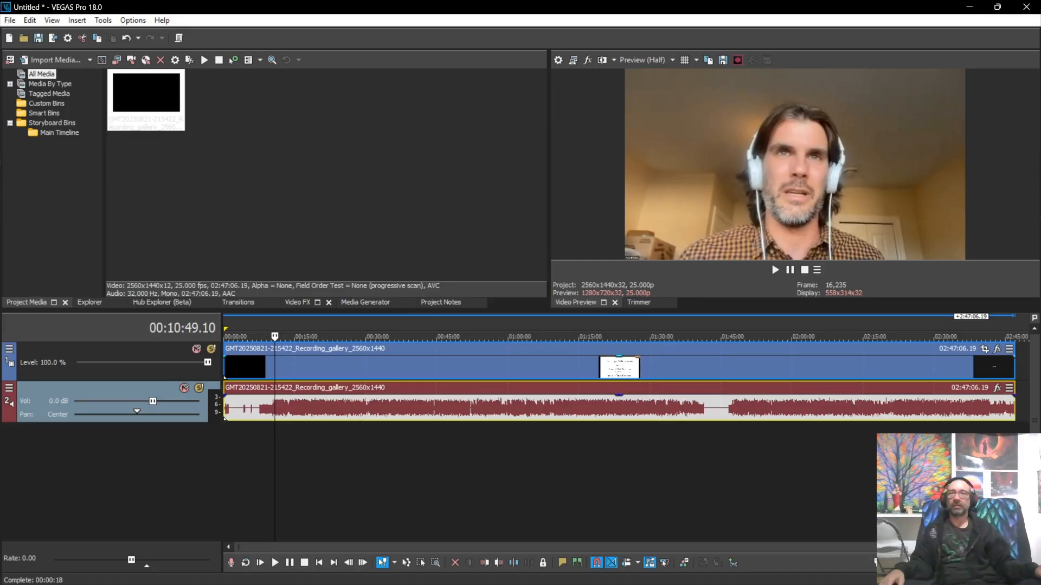
left_click(330, 368)
left_click(330, 407)
left_click(387, 407)
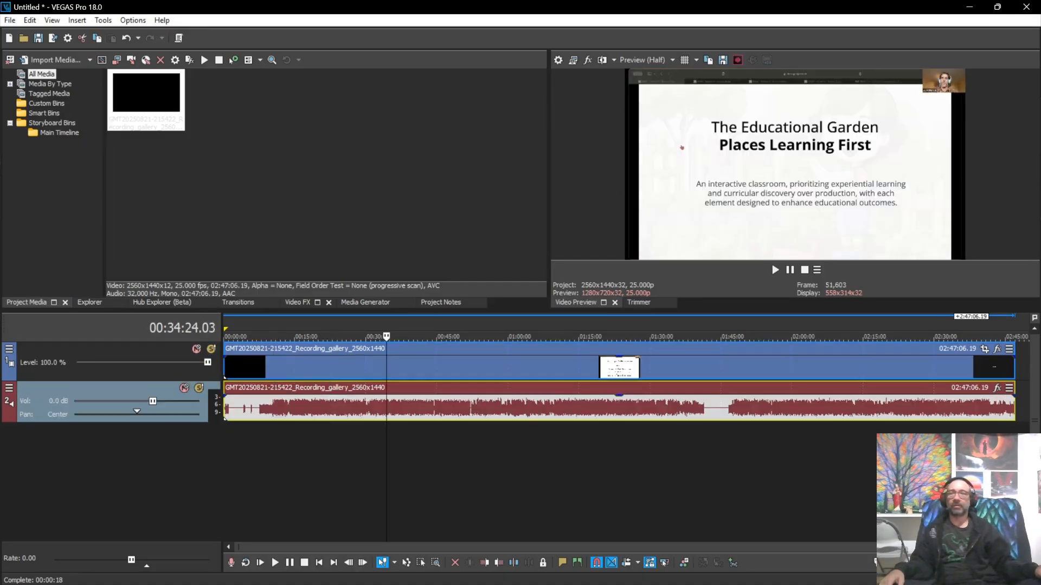
left_click(329, 467)
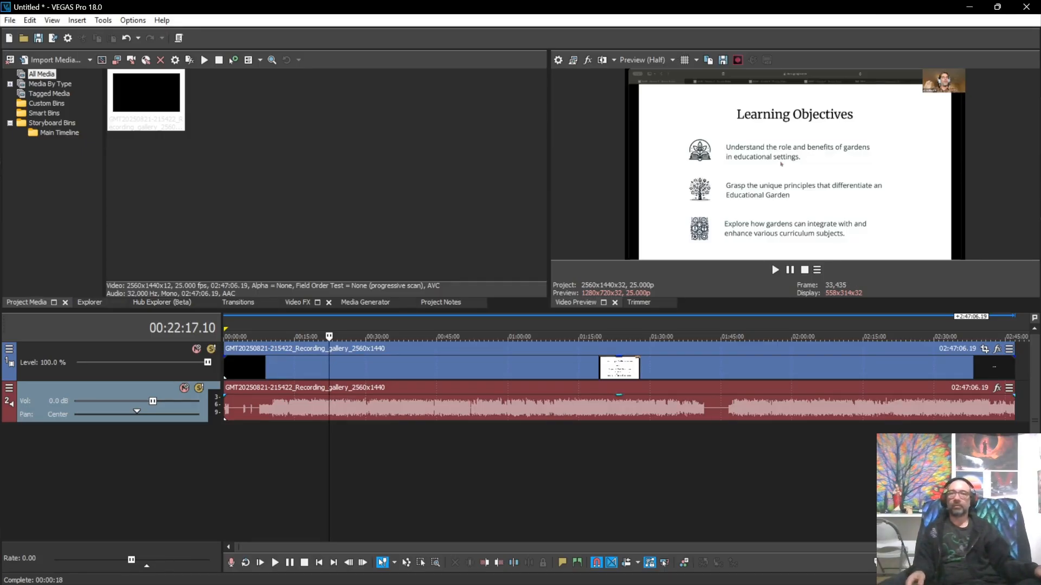
left_click(285, 407)
key("u")
key("Delete")
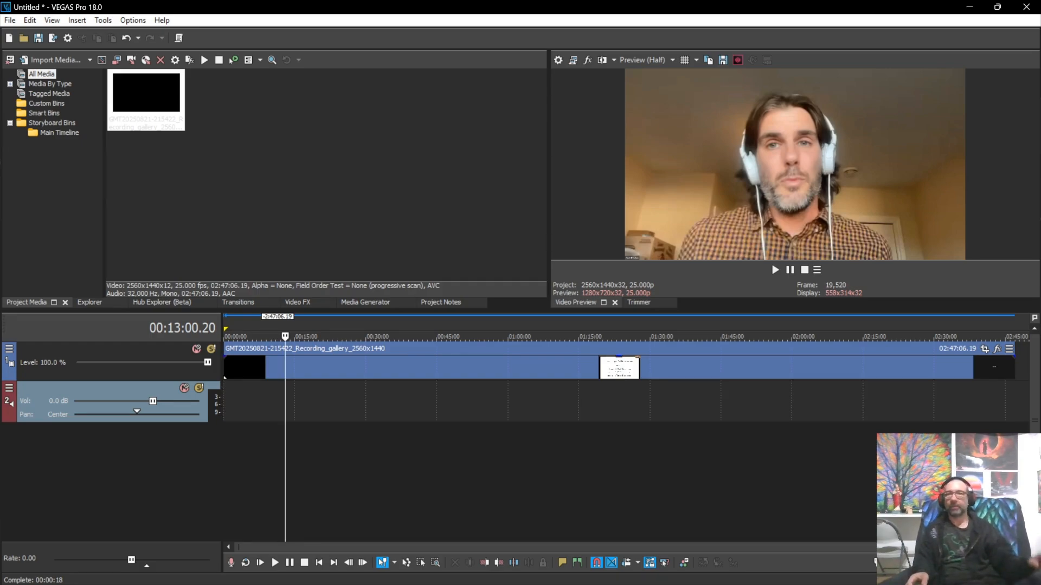
Step: Delete the empty audio track, preview 00:26:01 and 01:03:15, then undo to restore the audio track
right_click(94, 389)
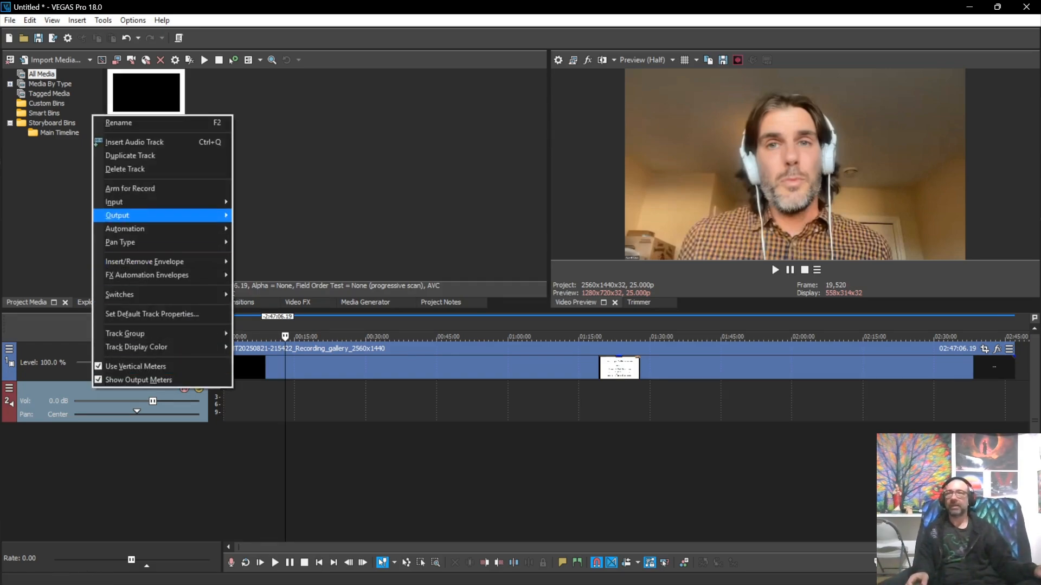
left_click(125, 169)
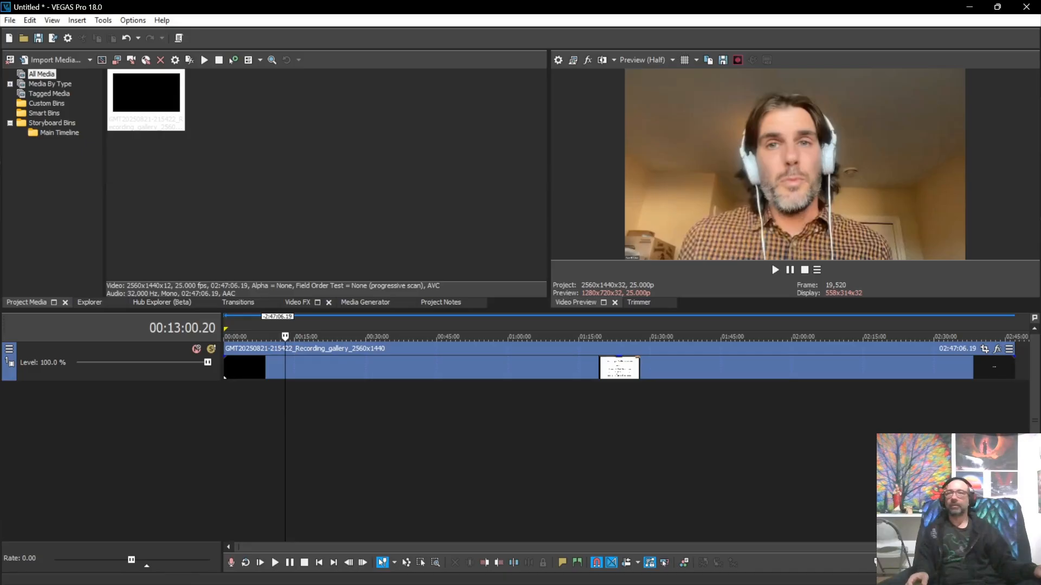
left_click(347, 412)
left_click(524, 412)
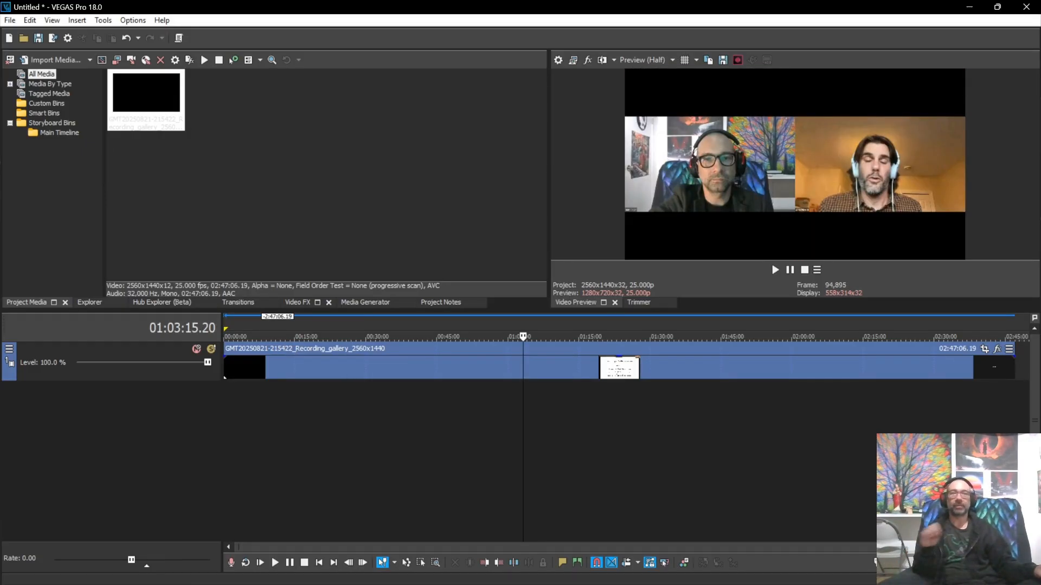
key("ctrl+z")
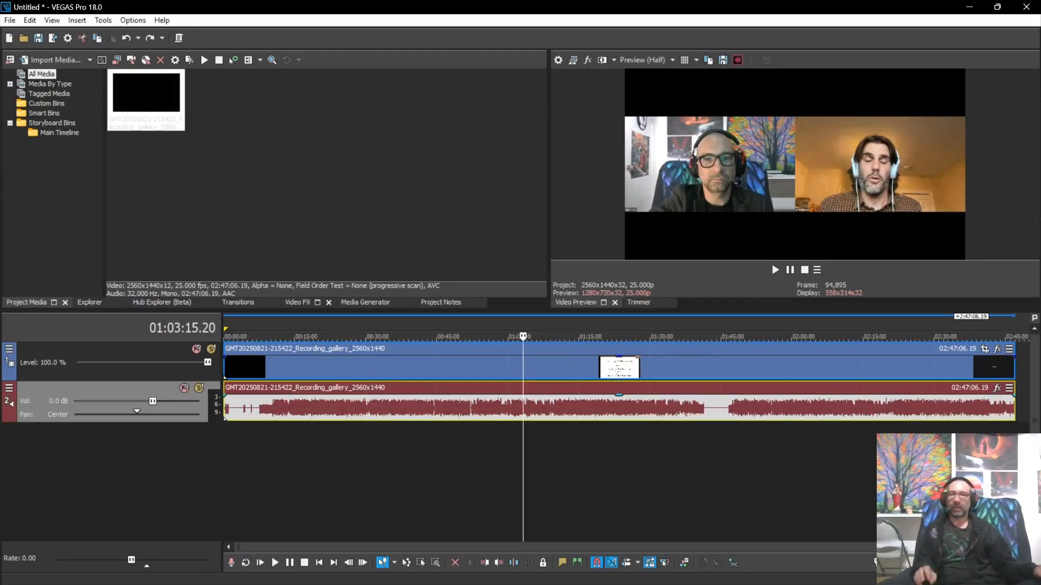
Step: Try sliding video and audio separately, undo that, and move both events together as a pair
left_click_drag(379, 368, 578, 368)
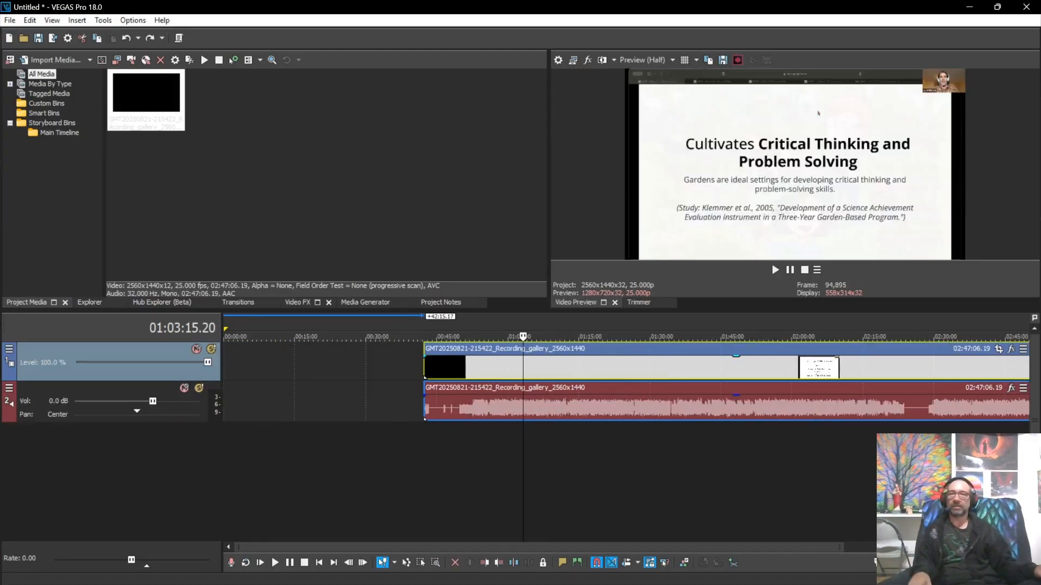
left_click_drag(579, 407, 435, 406)
left_click_drag(434, 367, 441, 367)
left_click_drag(530, 368, 557, 368)
left_click_drag(454, 407, 403, 407)
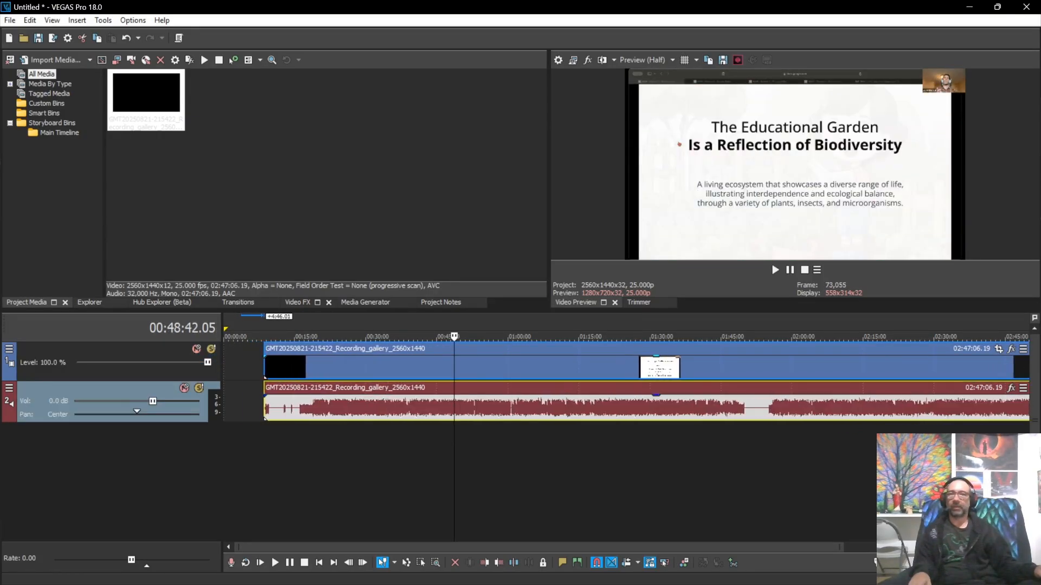
left_click_drag(404, 368, 466, 367)
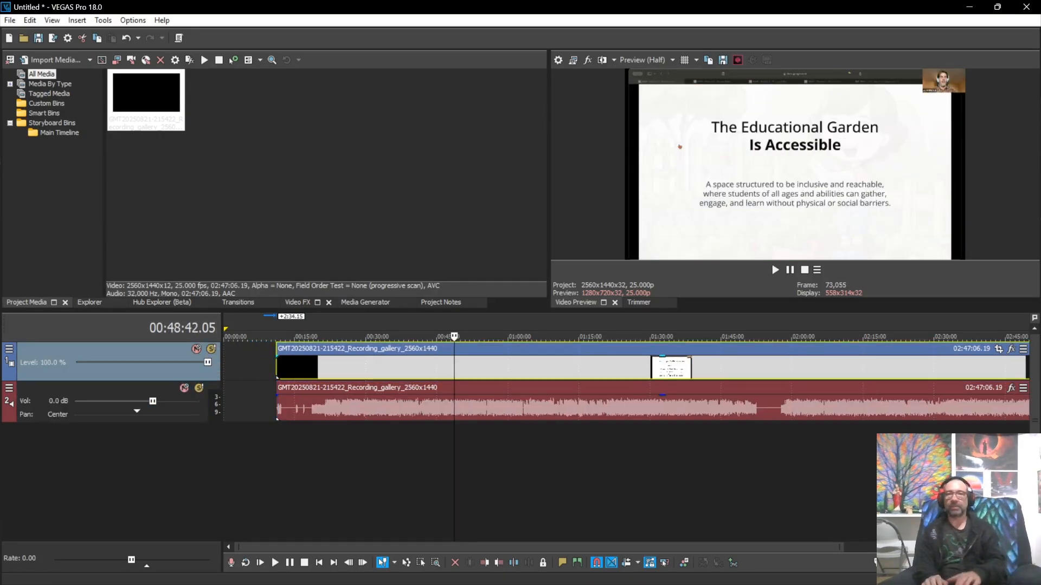
left_click_drag(467, 406, 629, 407)
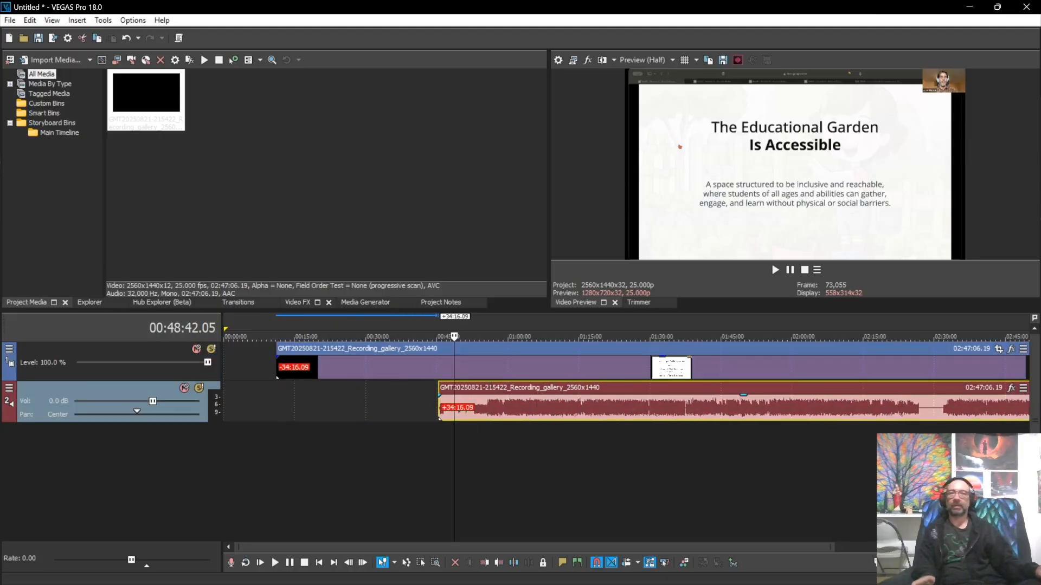
left_click_drag(629, 367, 576, 368)
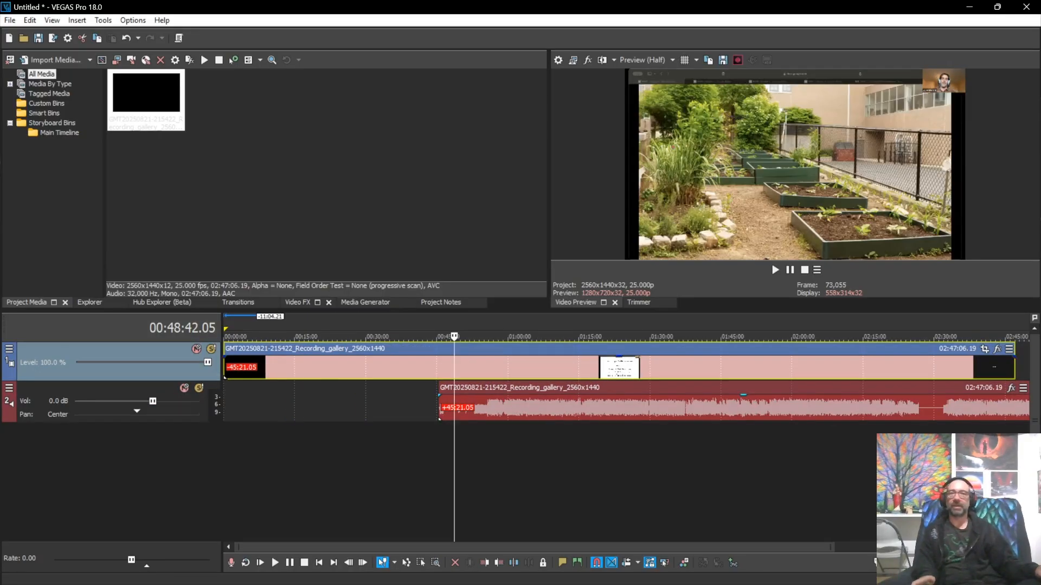
left_click_drag(577, 407, 571, 407)
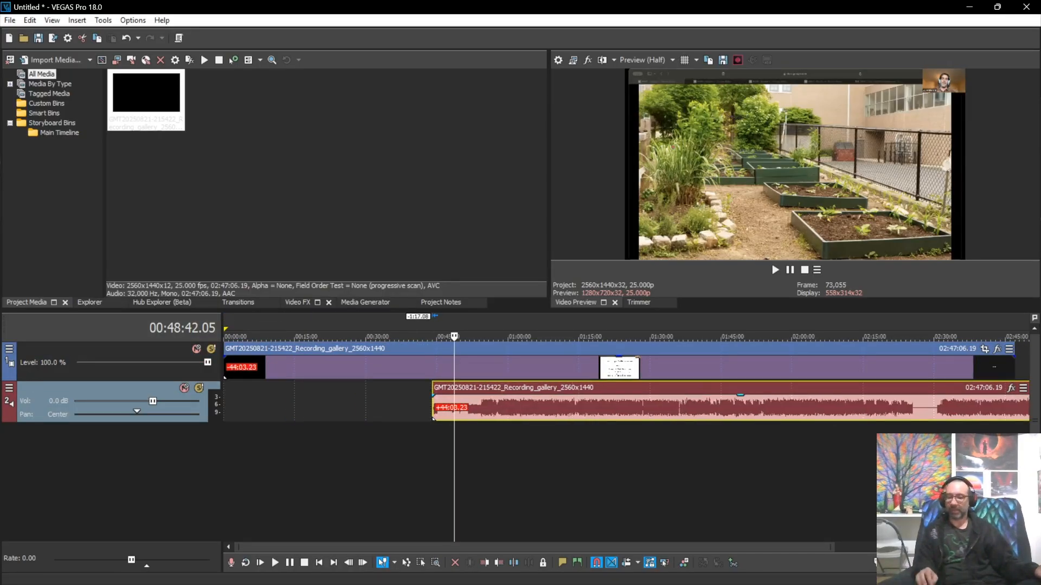
key("ctrl+z")
key("ctrl+z")
key("ctrl+z")
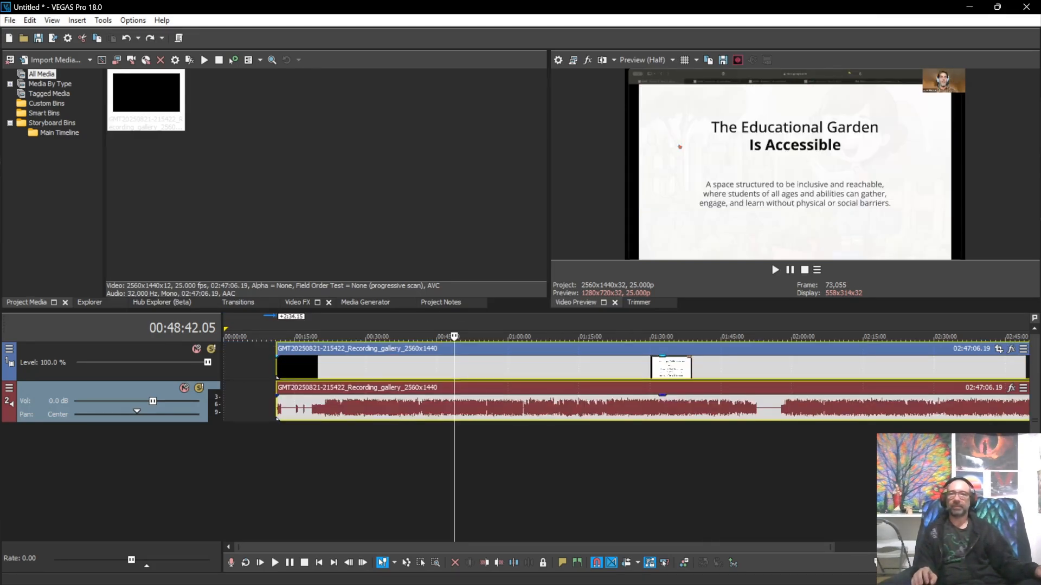
left_click_drag(483, 369, 426, 368)
left_click(523, 466)
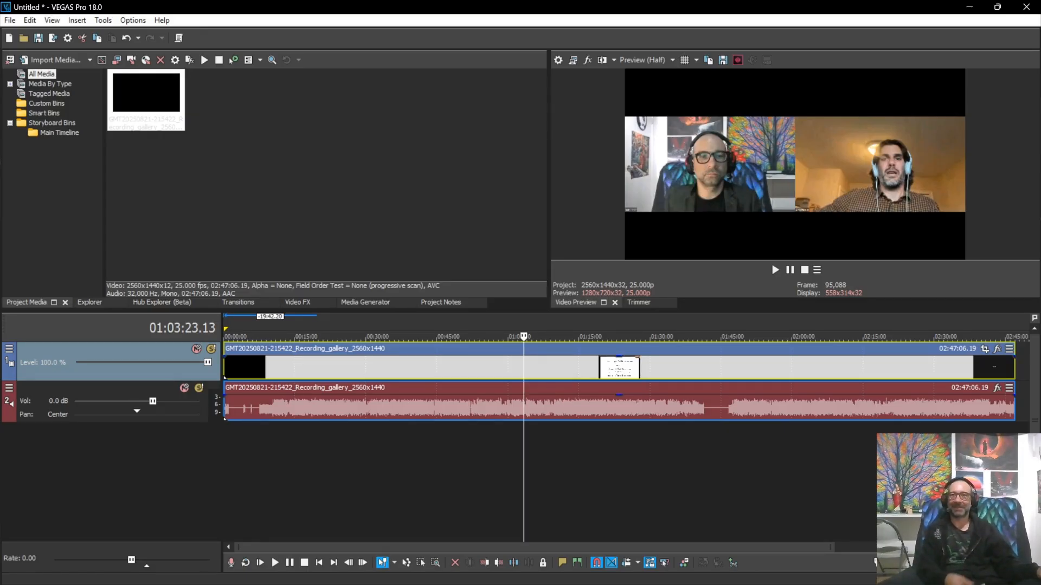
Step: Park the playhead on the Agenda slide at 00:08:14.19 and zoom the timeline in
left_click(262, 467)
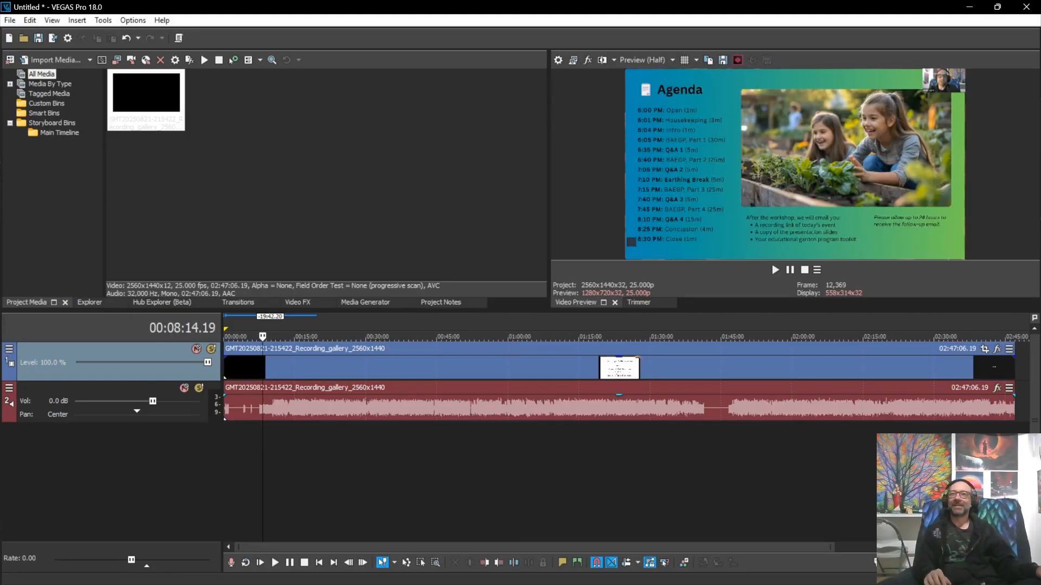
key("Up")
key("Up")
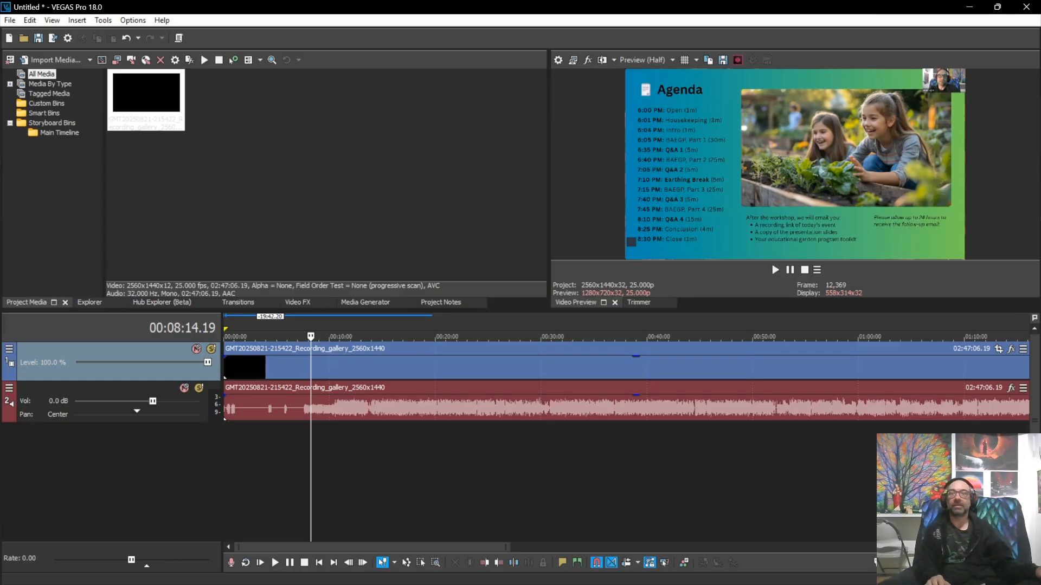
Step: Check the title slide near 00:00:48, then zoom and scroll to the Zoom Tech Guide at 00:10:13
left_click(232, 336)
scroll(233, 337, "up", 3)
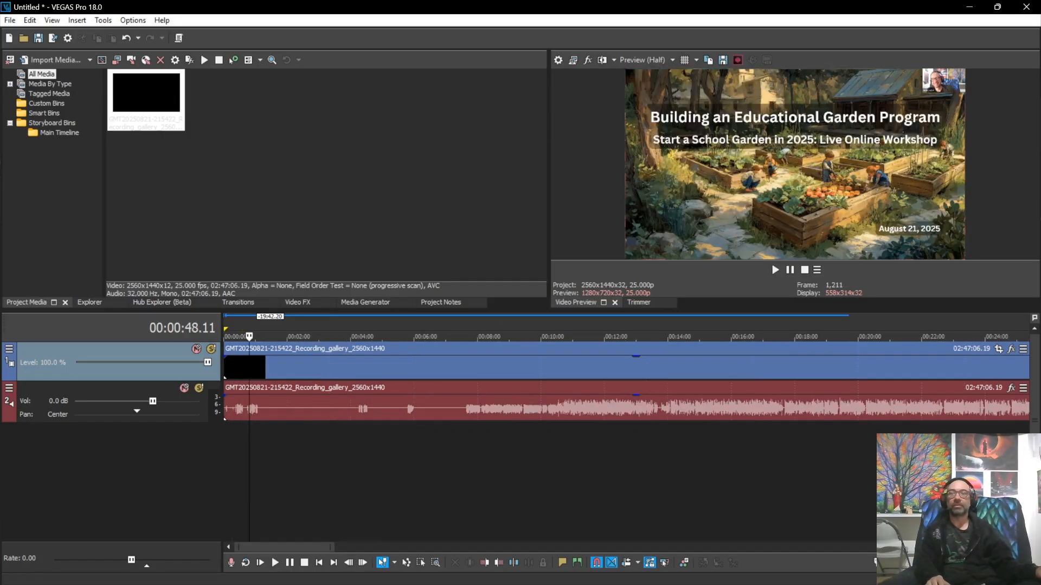
scroll(627, 382, "down", 3)
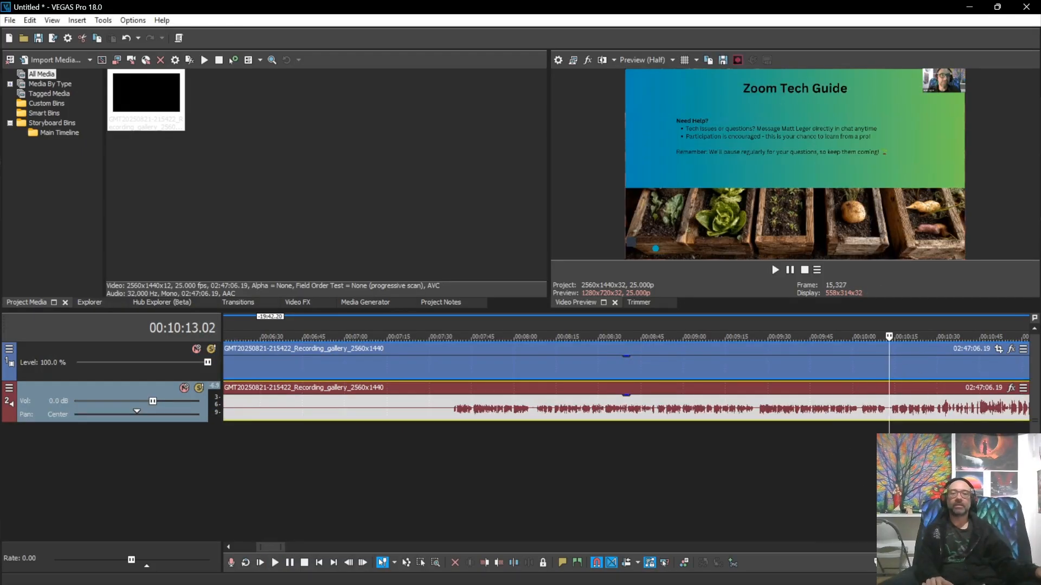
scroll(626, 399, "right", 4)
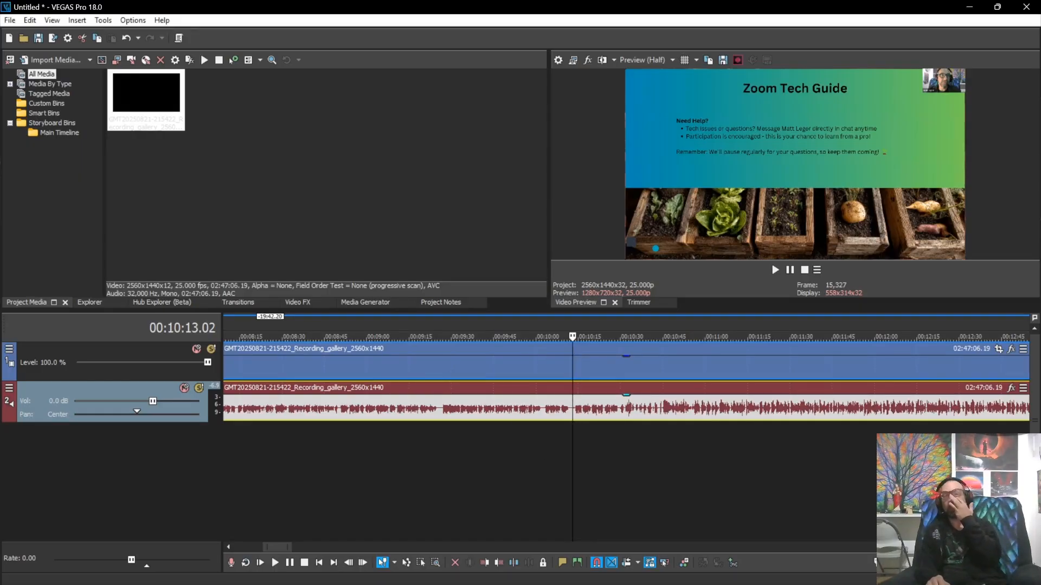
scroll(626, 398, "up", 1)
scroll(626, 399, "up", 2)
Step: Split both events at 00:10:12, delete the pre-show footage, and move the remainder to the timeline start
left_click(608, 406)
key("s")
scroll(608, 380, "down", 3)
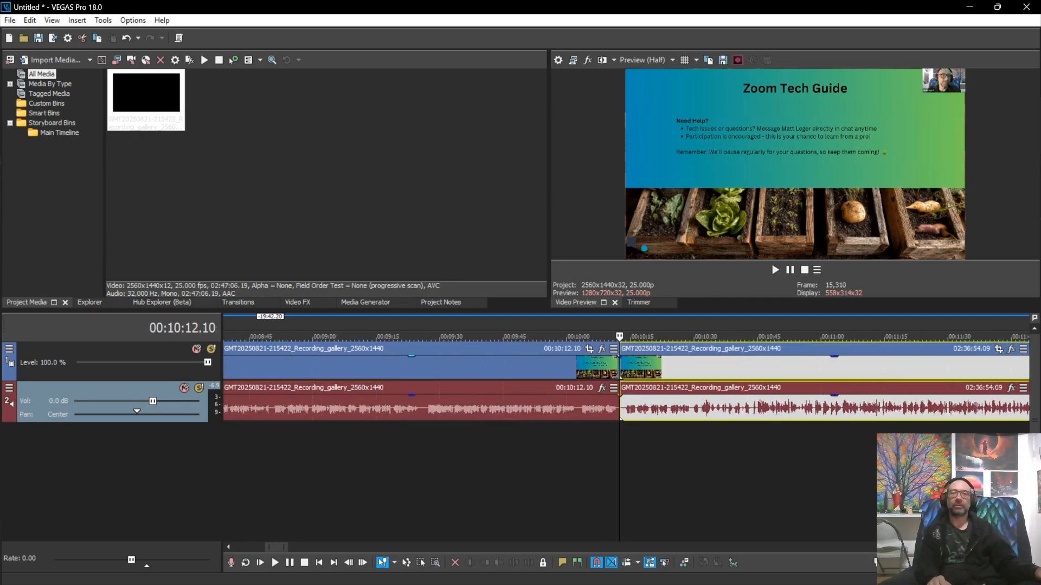
left_click(486, 369)
key("Delete")
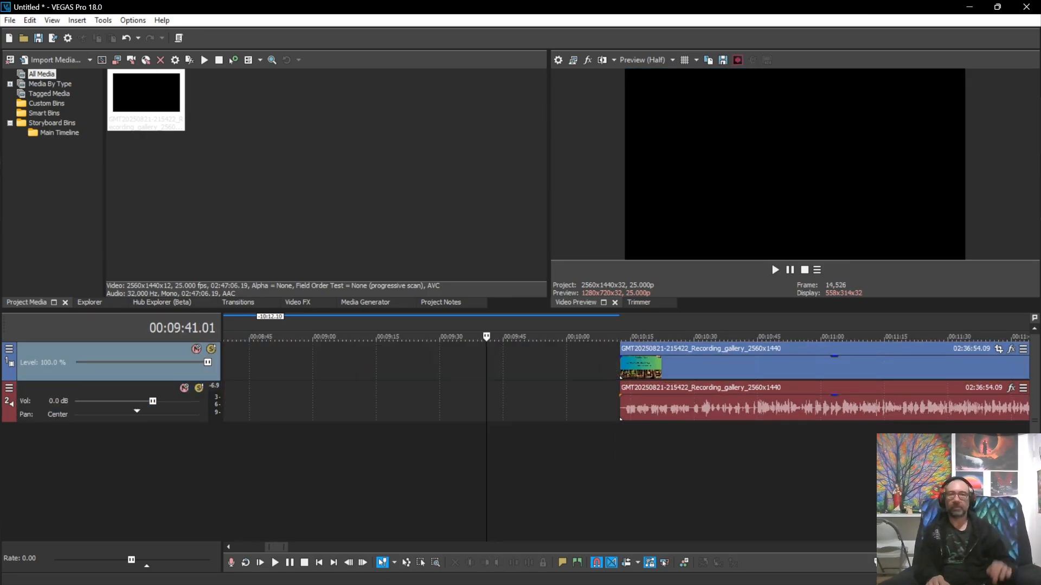
scroll(685, 380, "down", 3)
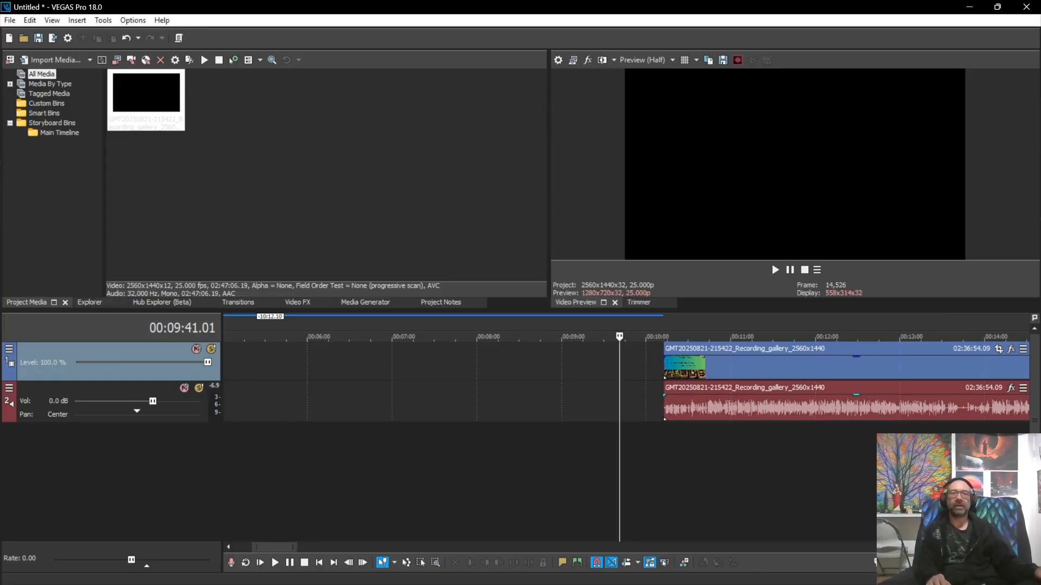
scroll(685, 369, "down", 3)
left_click_drag(685, 369, 471, 369)
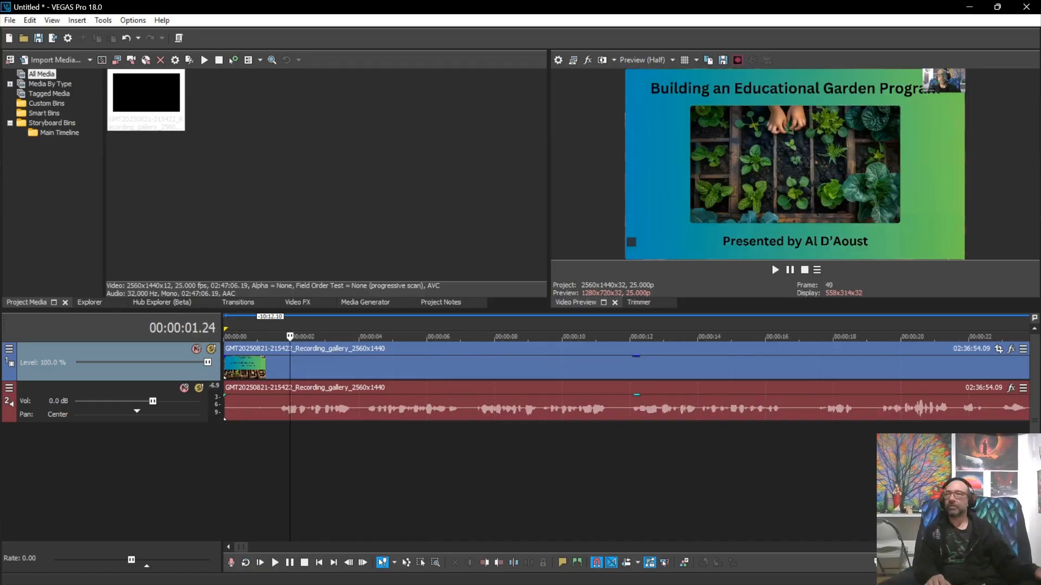
Step: Add a one-second video fade-in, trim the start slightly, and play the new opening
left_click(251, 363)
left_click_drag(225, 356, 256, 357)
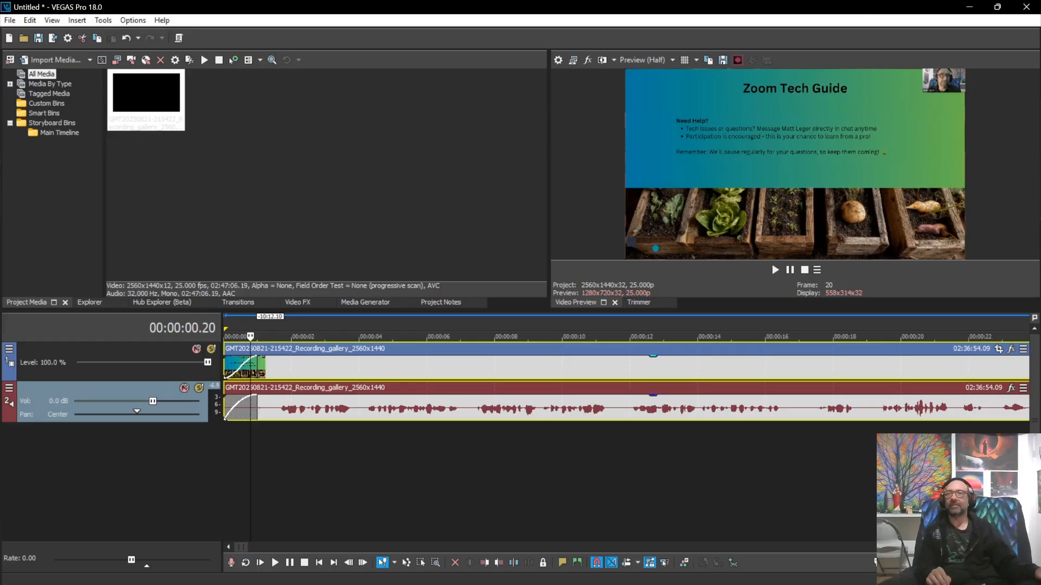
mouse_move(224, 368)
left_mouse_down()
mouse_move(245, 369)
mouse_move(225, 369)
left_mouse_up()
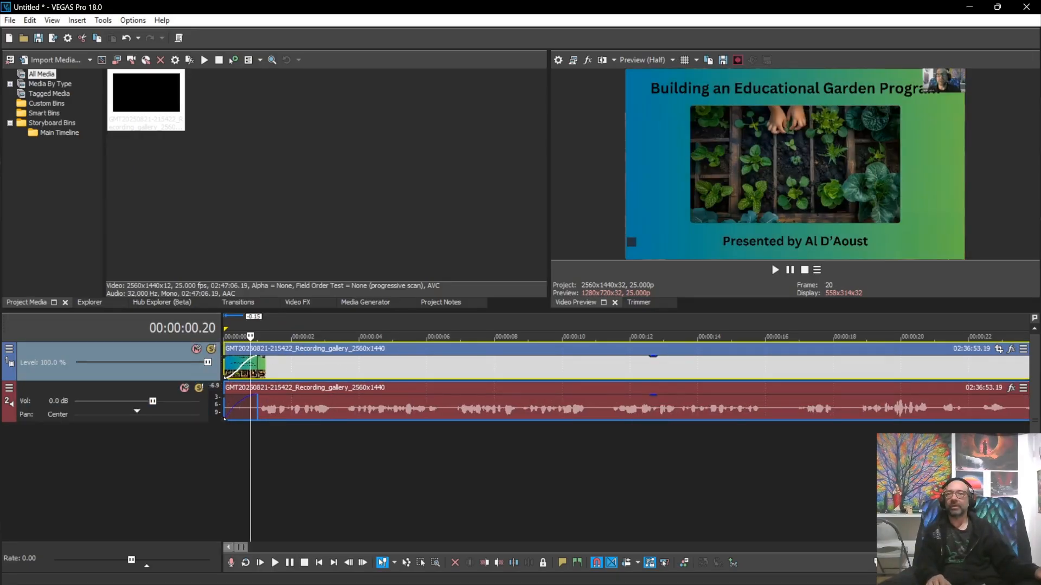
left_click(275, 563)
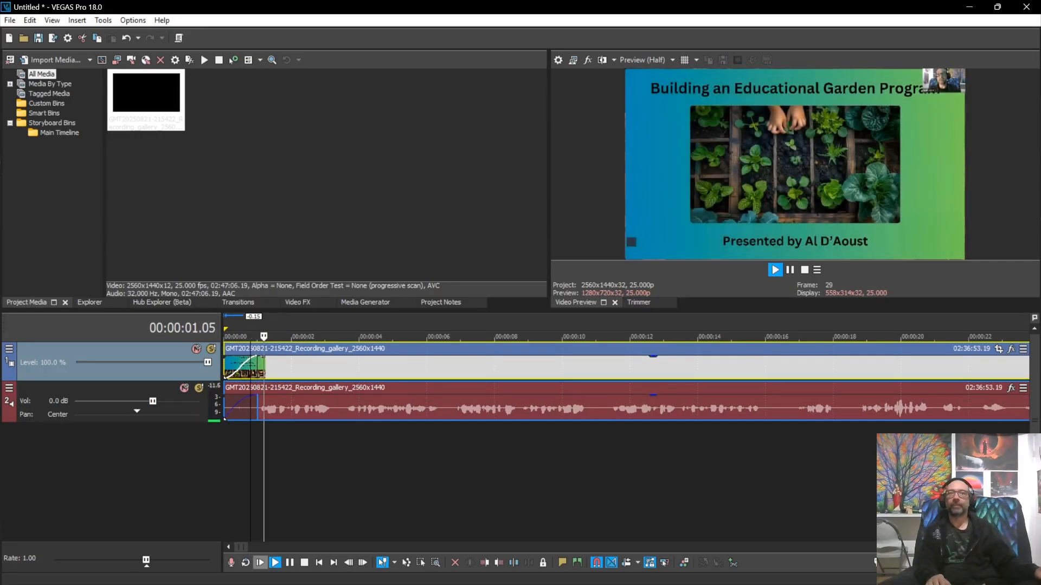
Step: Split at 00:00:06.09 and delete the opening six seconds, leaving the playhead at the clip start
scroll(626, 388, "down", 1)
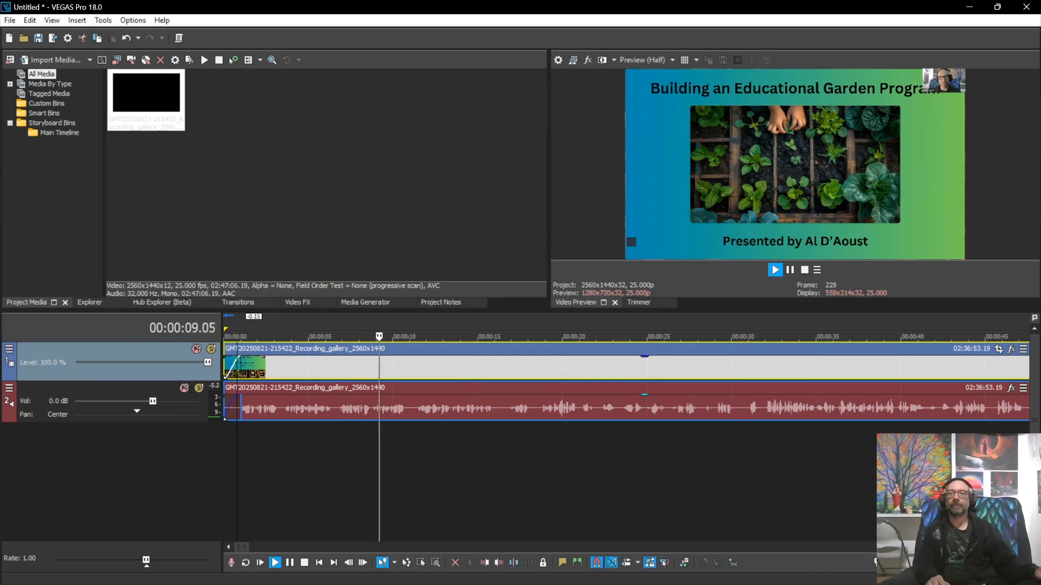
left_click(330, 408)
key("space")
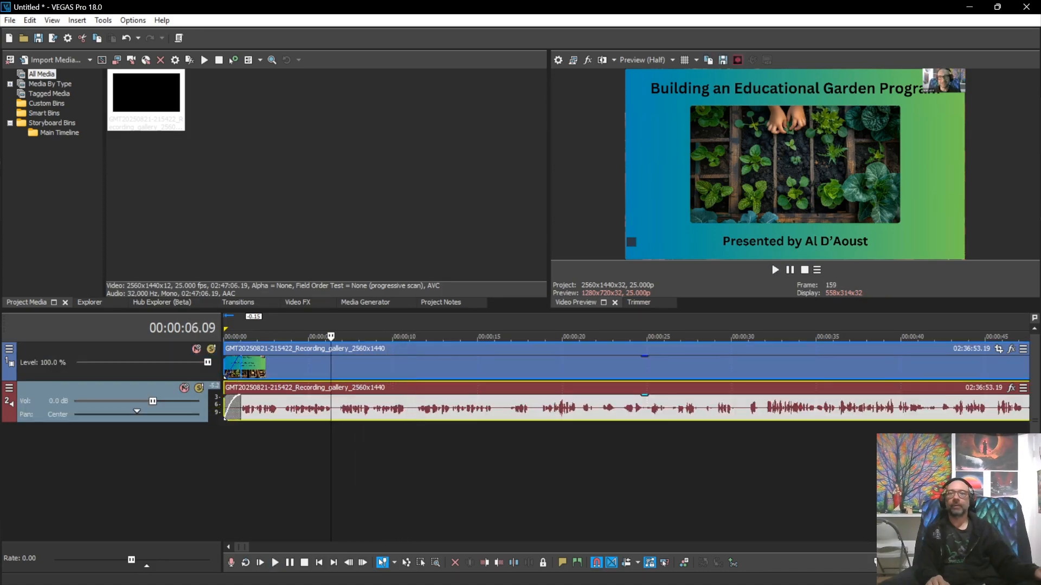
key("s")
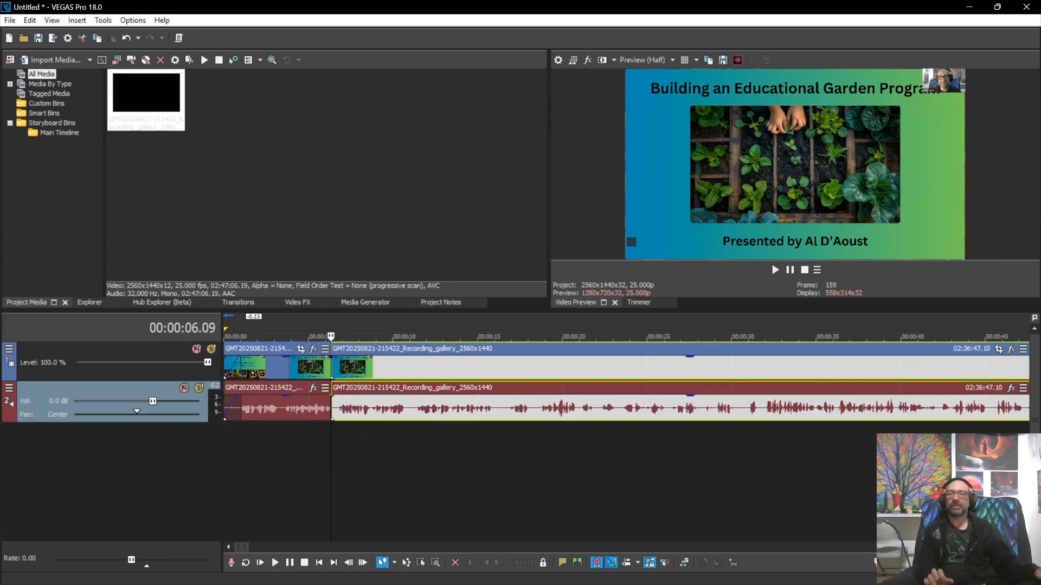
left_click(295, 368)
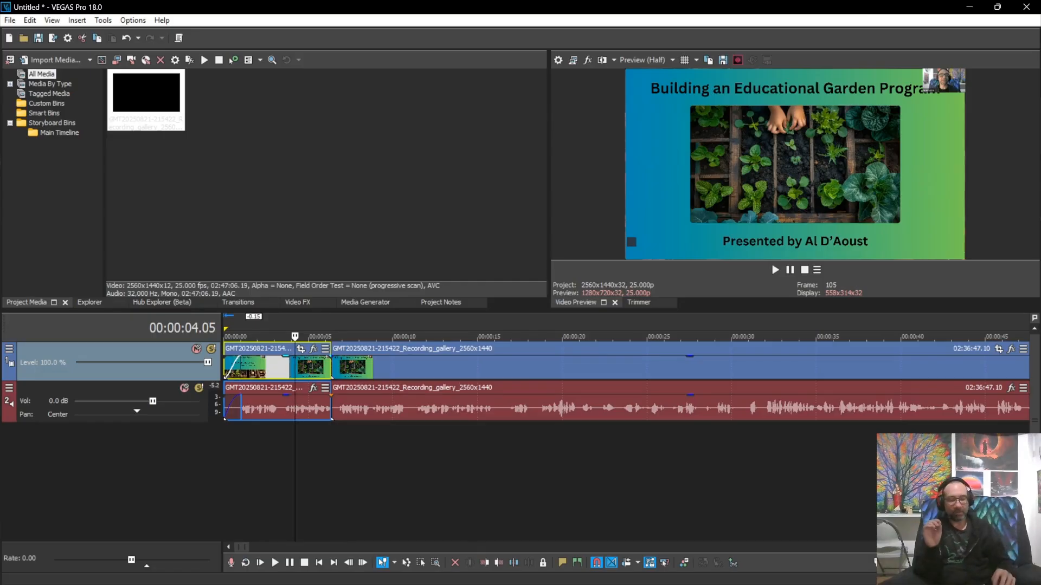
key("Delete")
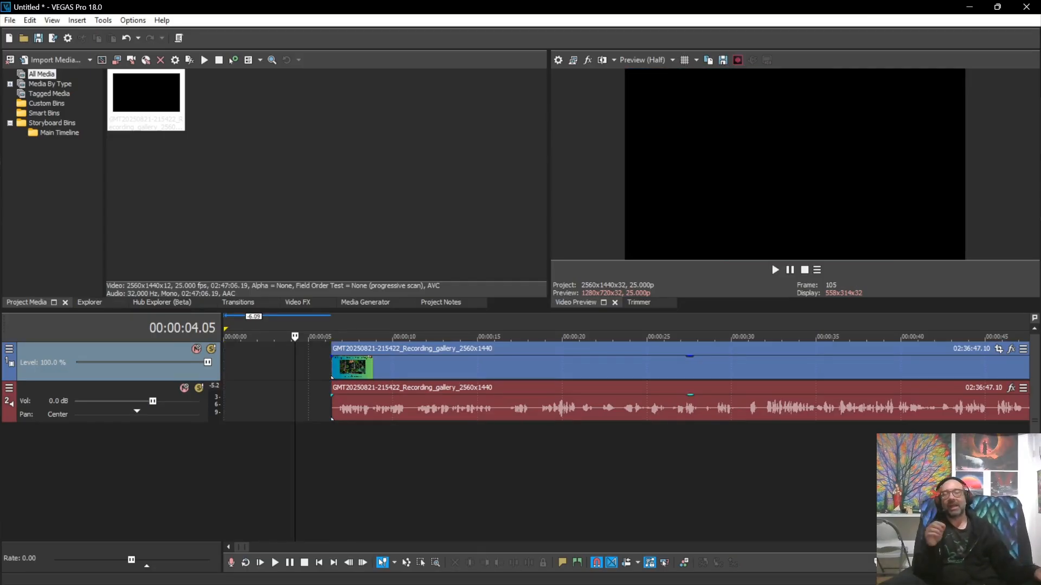
left_click(330, 369)
scroll(330, 369, "up", 1)
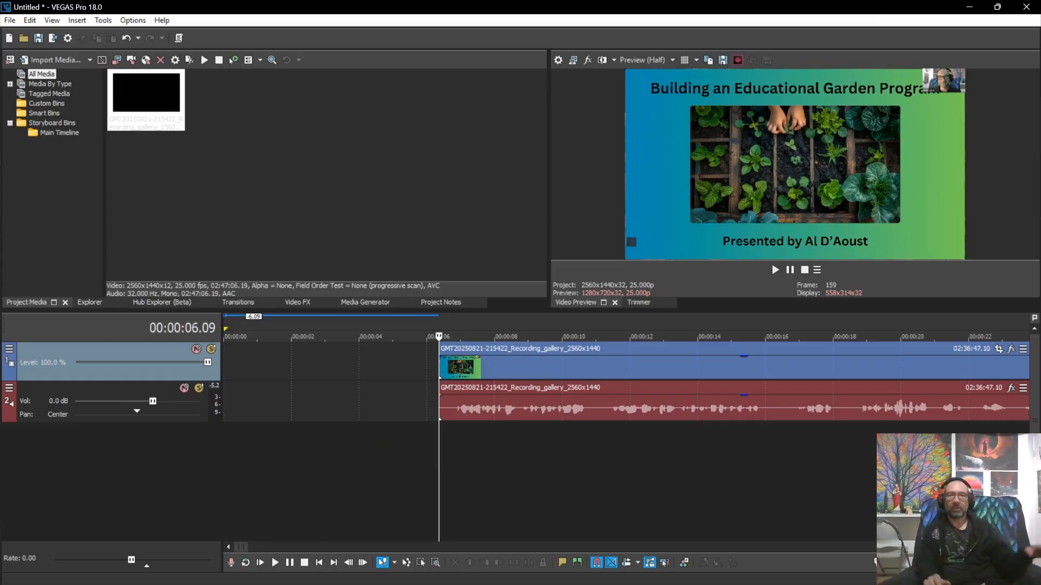
scroll(626, 401, "down", 1)
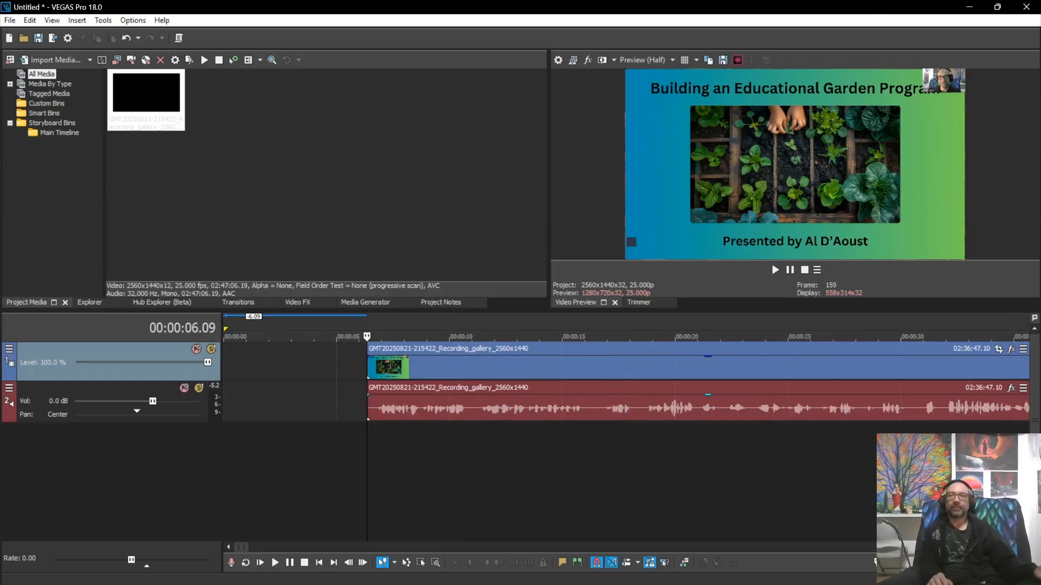
Step: Slide the clip back to the timeline start and give both video and audio a short fade-in
left_click_drag(542, 369, 399, 368)
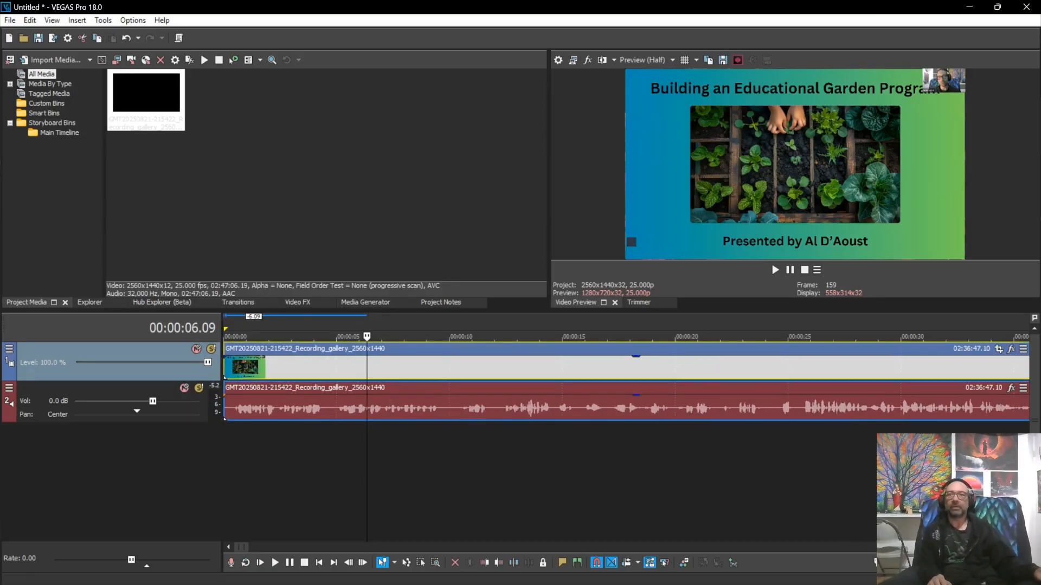
left_click(239, 467)
scroll(238, 466, "up", 3)
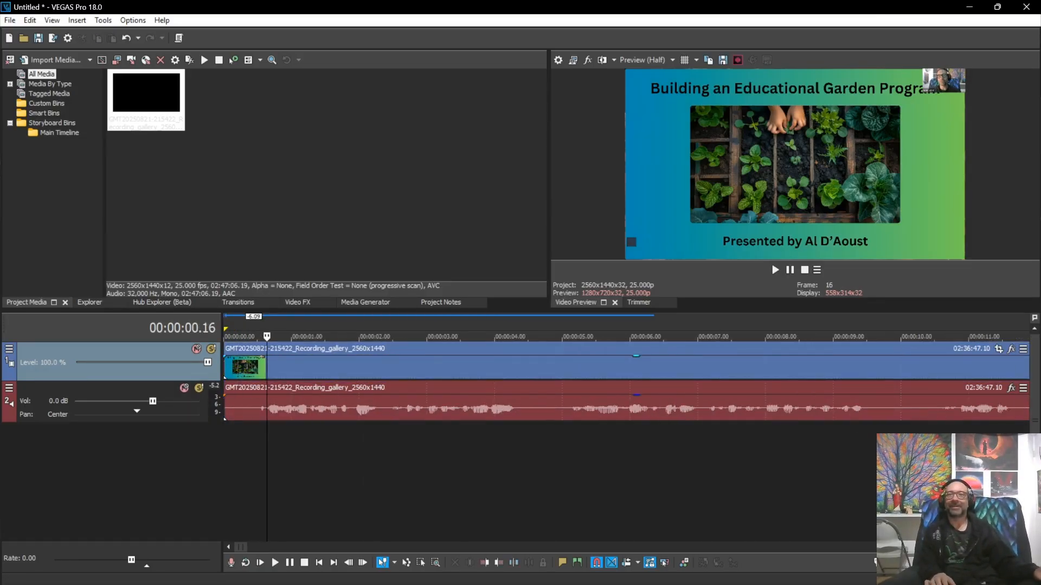
left_click(253, 408)
key("ctrl+a")
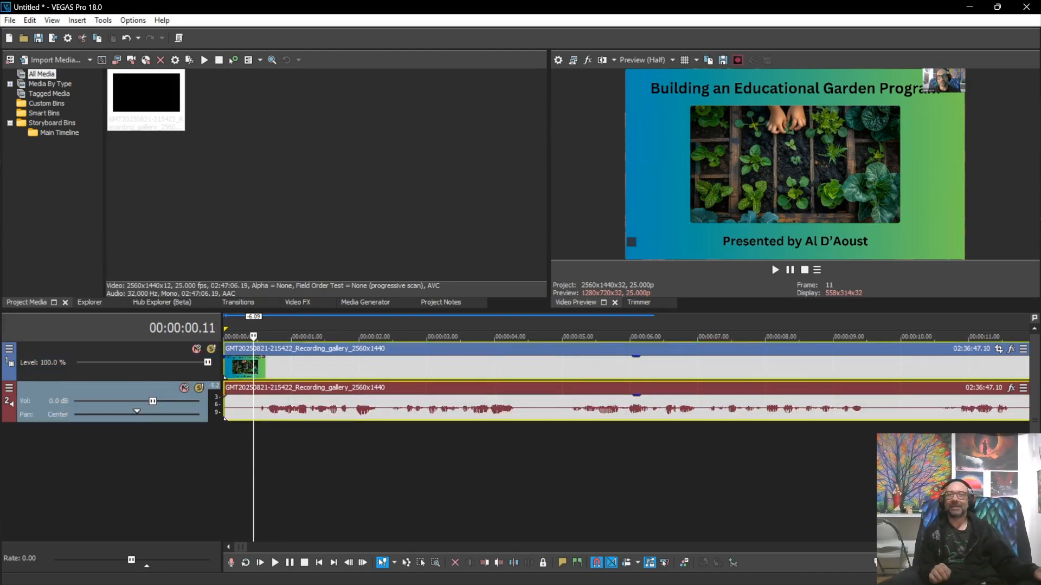
left_click_drag(226, 356, 291, 358)
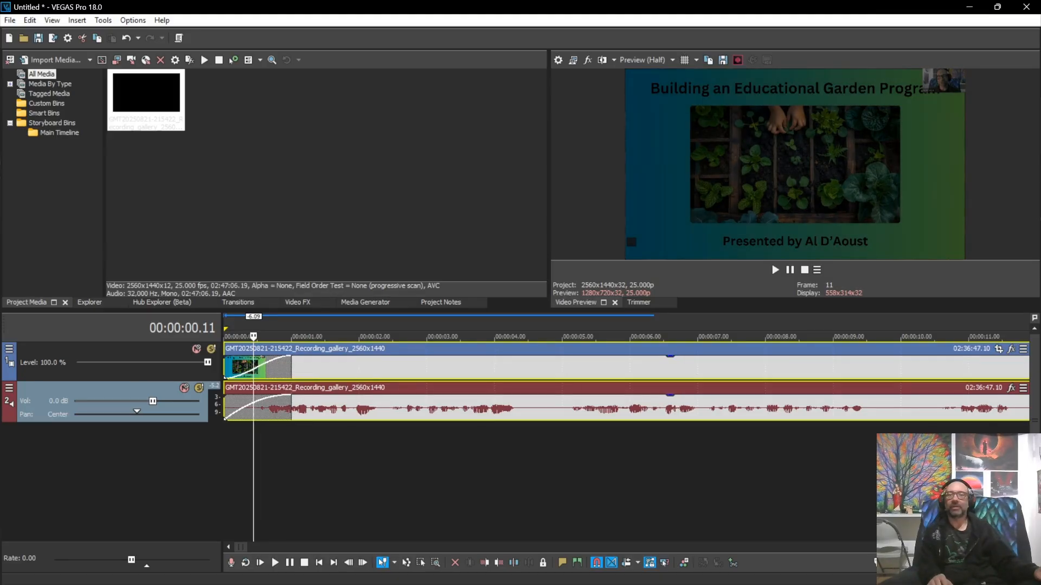
Step: Clear the selection, zoom out, and play the project from the beginning
left_click(335, 461)
scroll(335, 461, "down", 2)
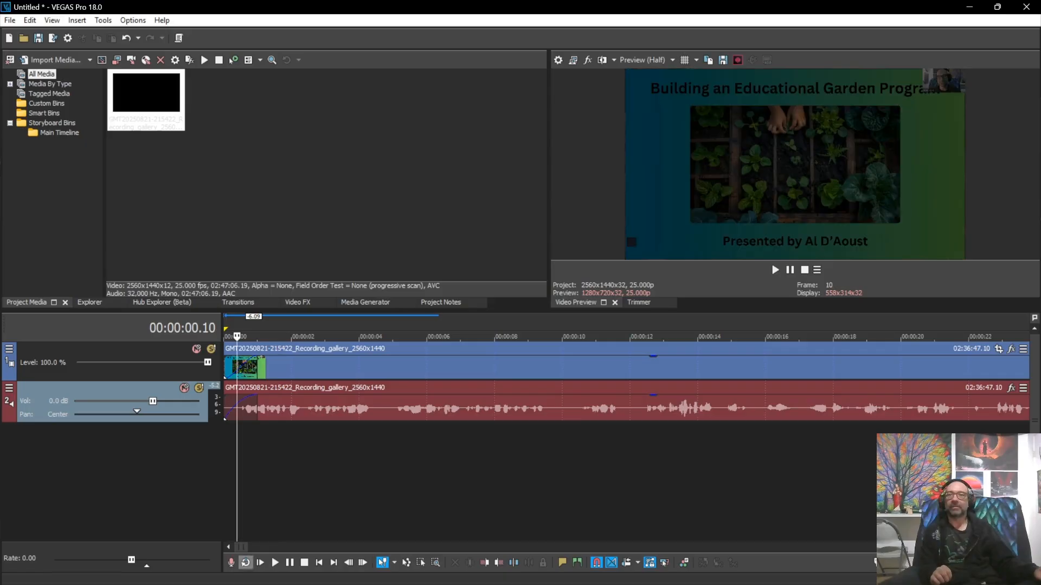
left_click(260, 563)
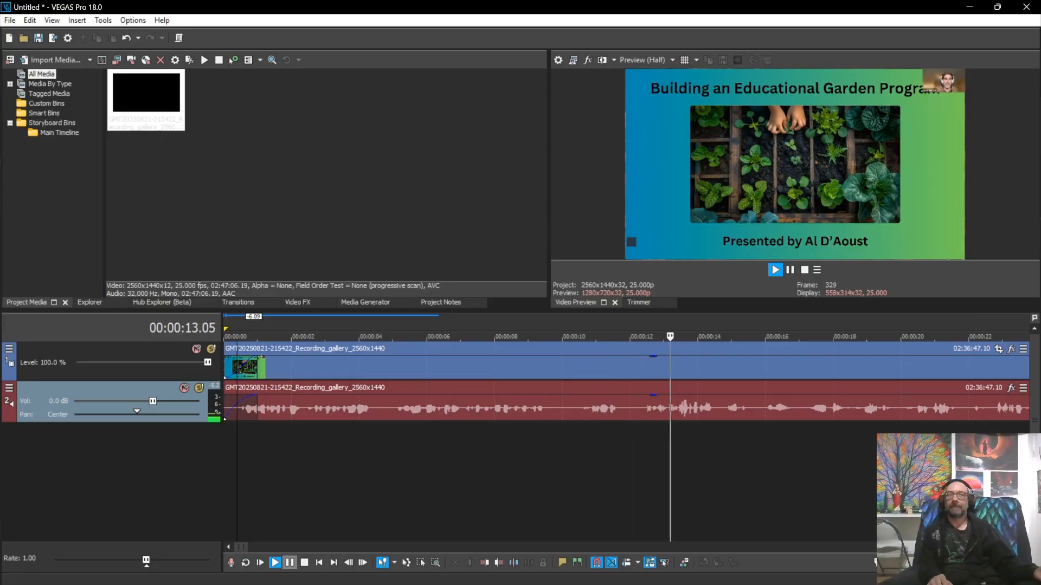
Step: Pause, zoom out, and replay the opening from the start before stopping playback
left_click(290, 563)
scroll(645, 363, "down", 1)
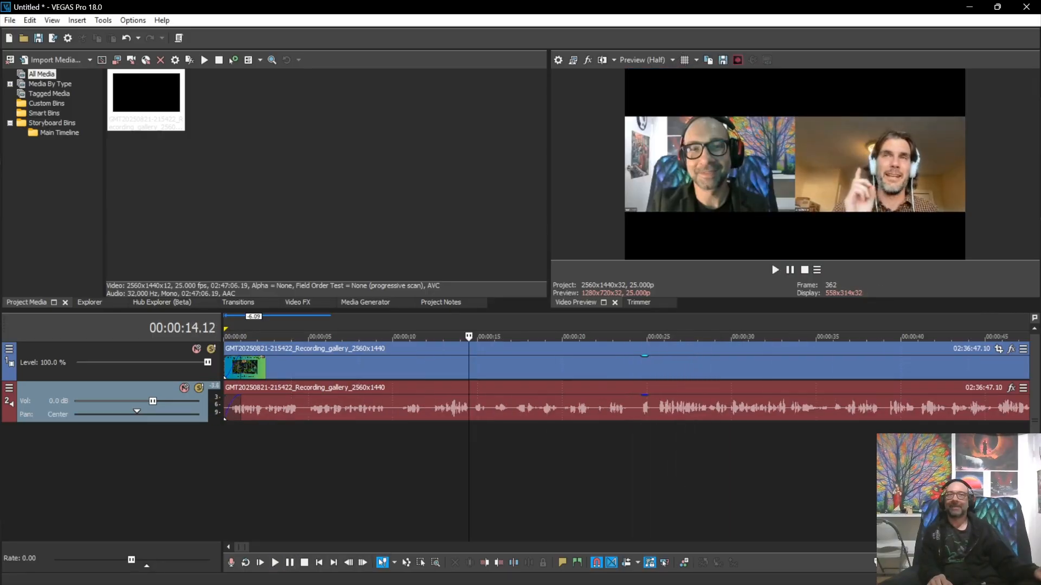
scroll(642, 364, "down", 1)
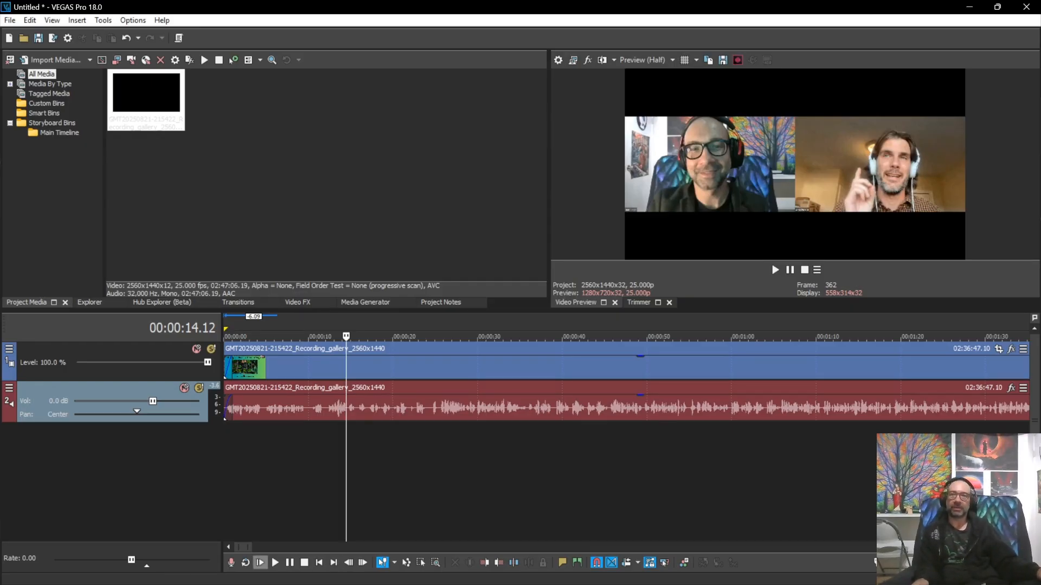
left_click(260, 563)
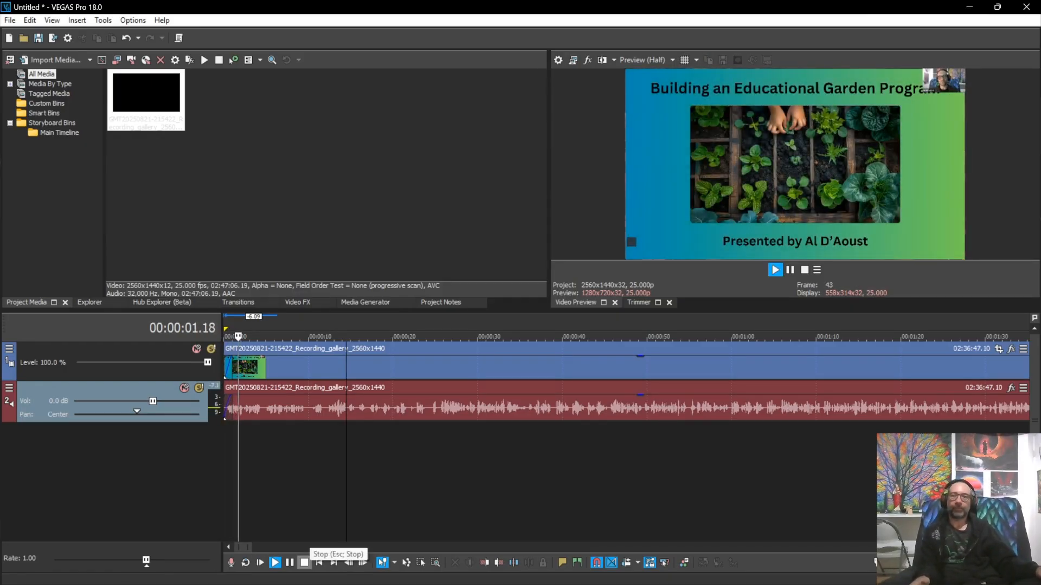
left_click(304, 563)
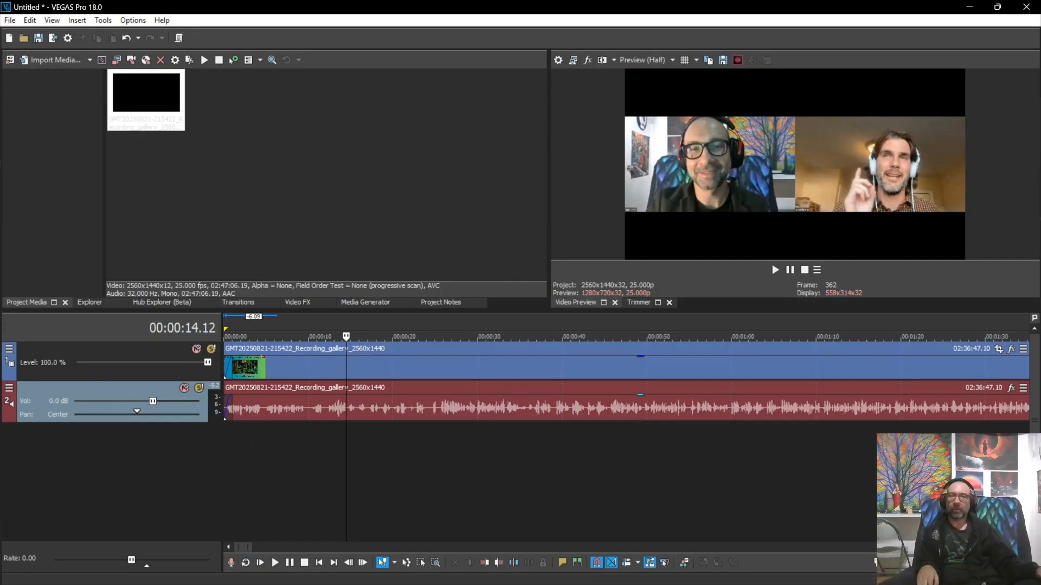
Step: Undo the last three opening edits, then delete the short opening piece so the title slide starts the timeline
key("ctrl+z")
key("ctrl+z")
key("ctrl+z")
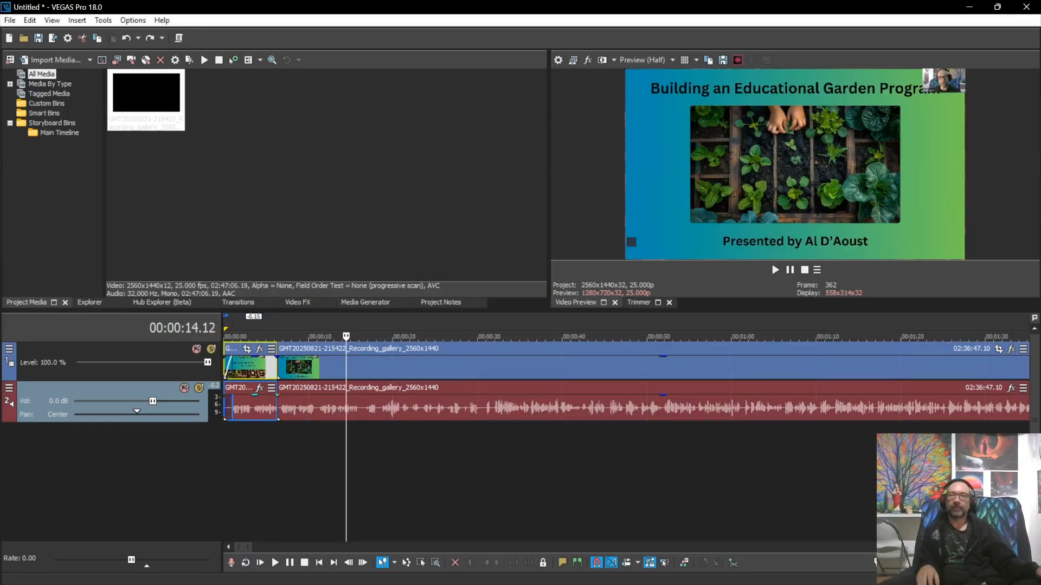
left_click(243, 466)
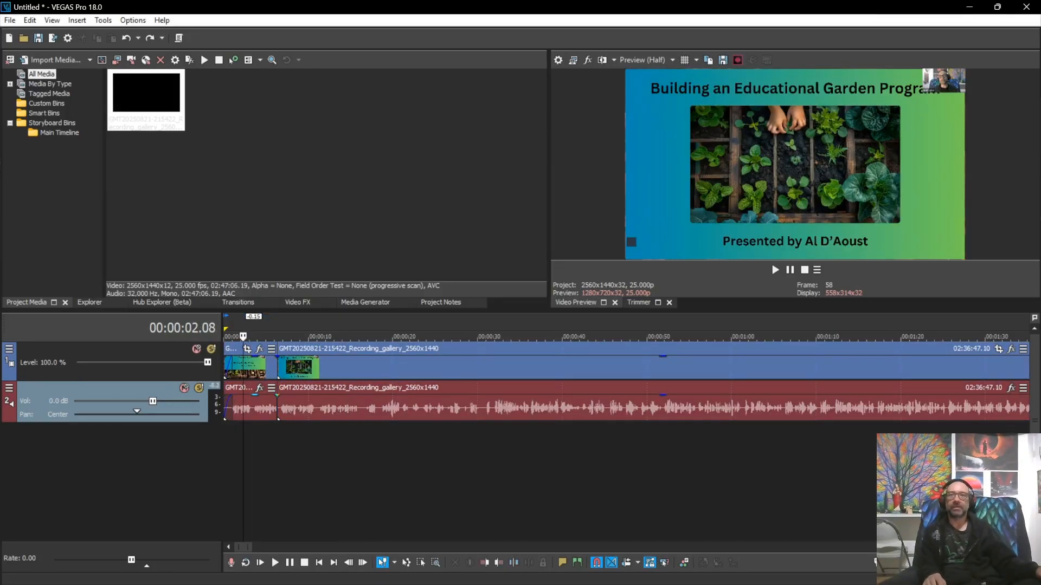
left_click(259, 368)
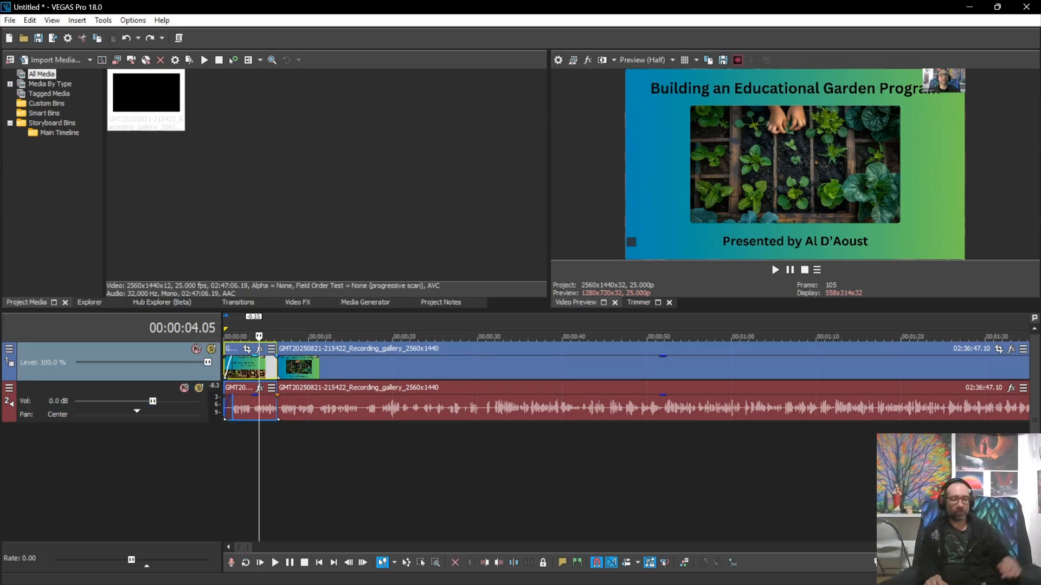
key("Delete")
left_click(278, 466)
scroll(278, 466, "down", 5)
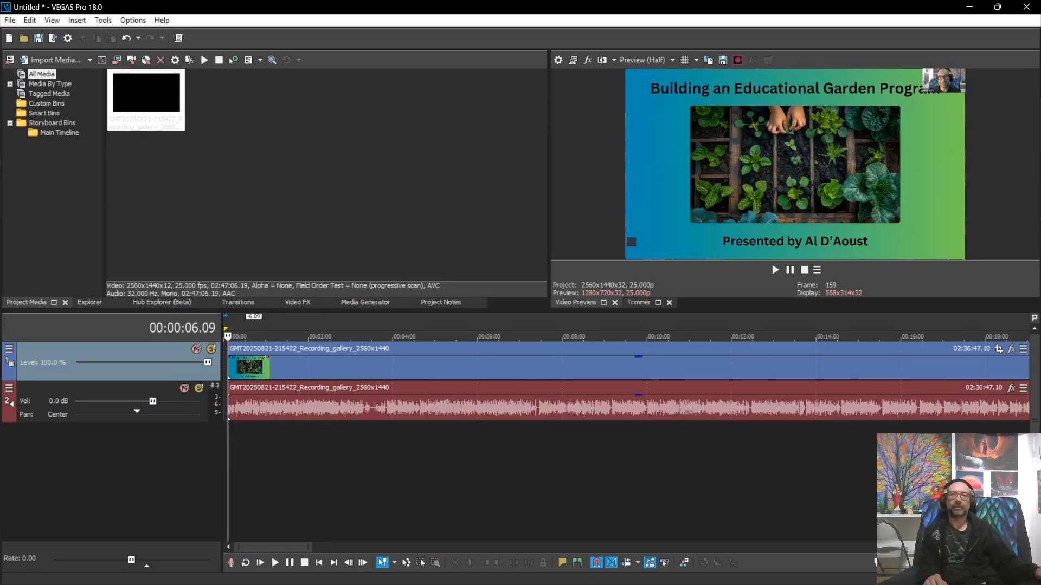
scroll(278, 466, "down", 5)
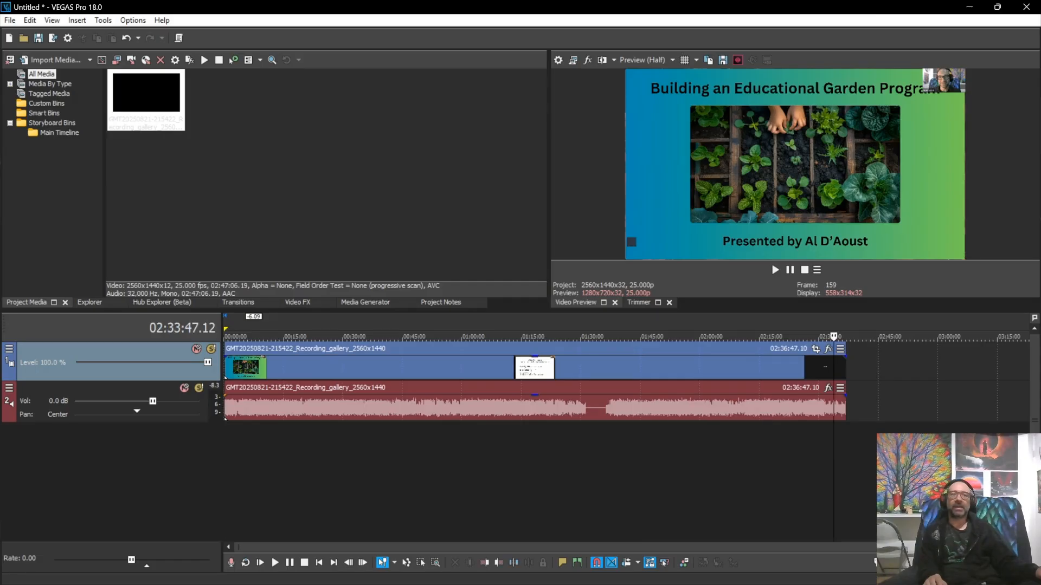
Step: Play the last minutes of the recording and pause just after the 'Thank you for joining!' slide
left_click(834, 466)
scroll(834, 466, "up", 5)
key("space")
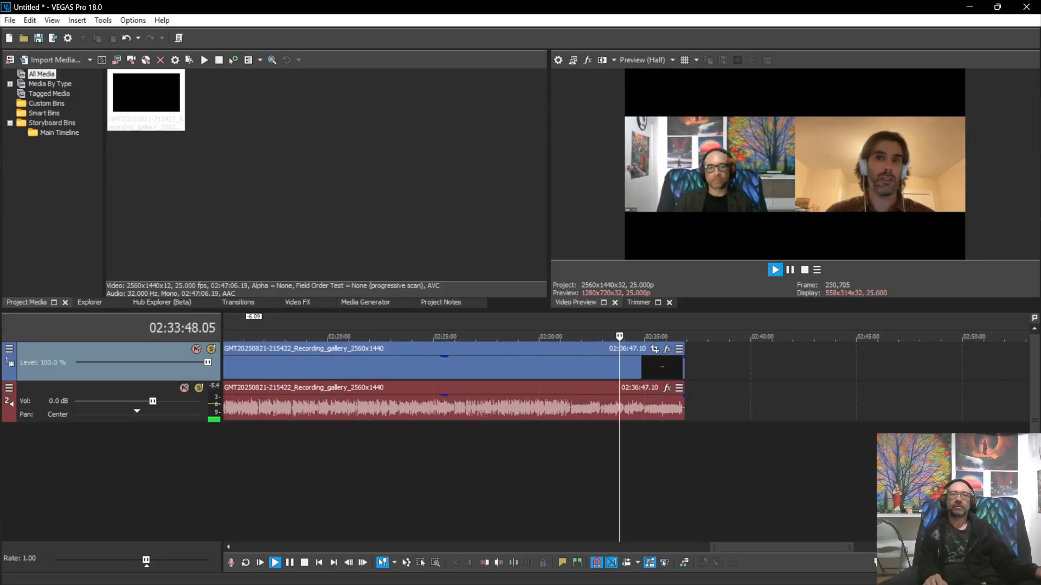
left_click(654, 466)
scroll(654, 466, "up", 3)
left_click(687, 466)
scroll(686, 466, "up", 2)
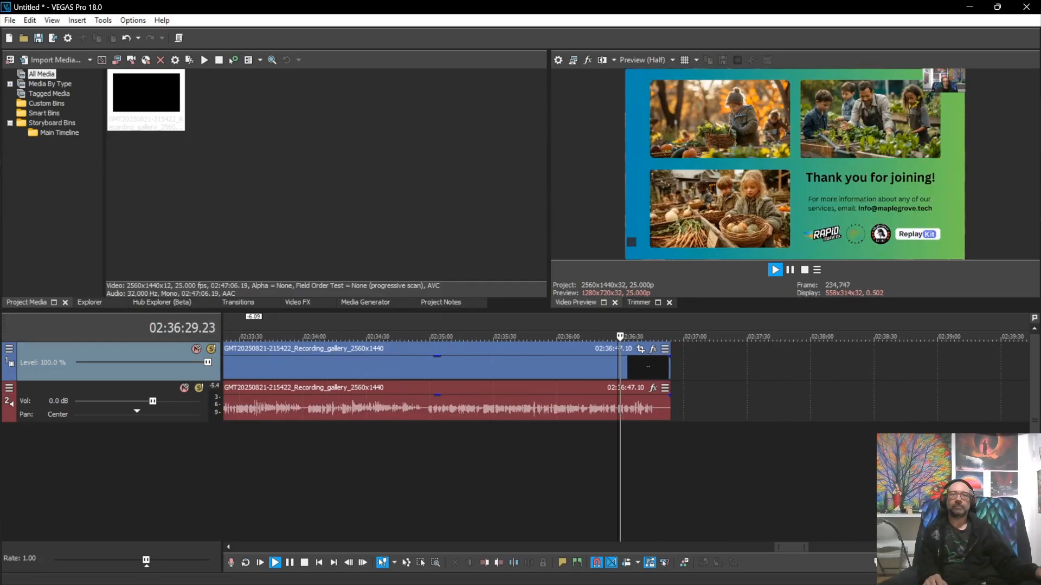
left_click(646, 466)
scroll(646, 466, "up", 2)
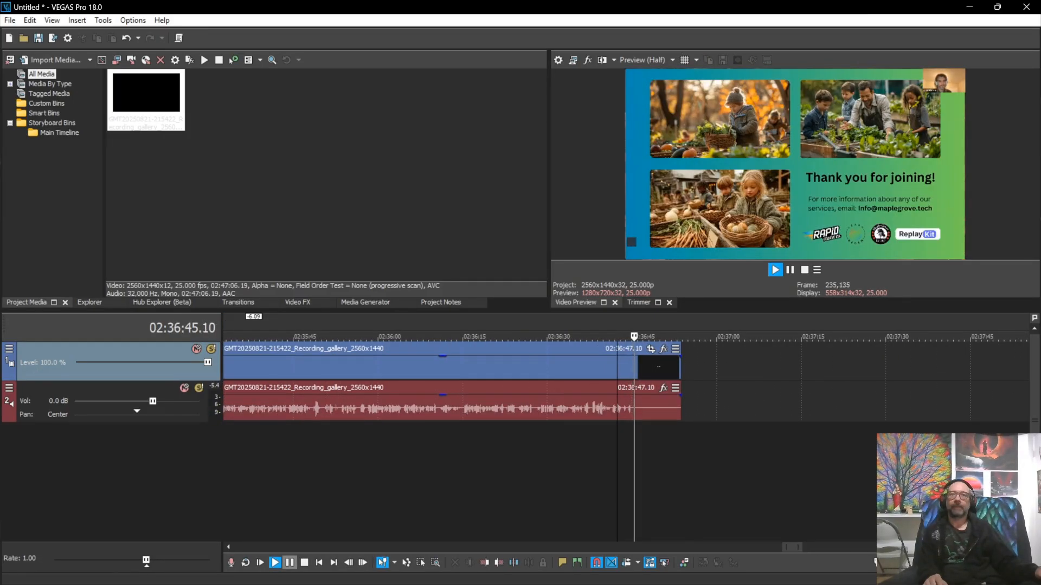
left_click(290, 563)
Step: Split there and delete the trailing piece so the recording ends at 02:36:39.06
key("s")
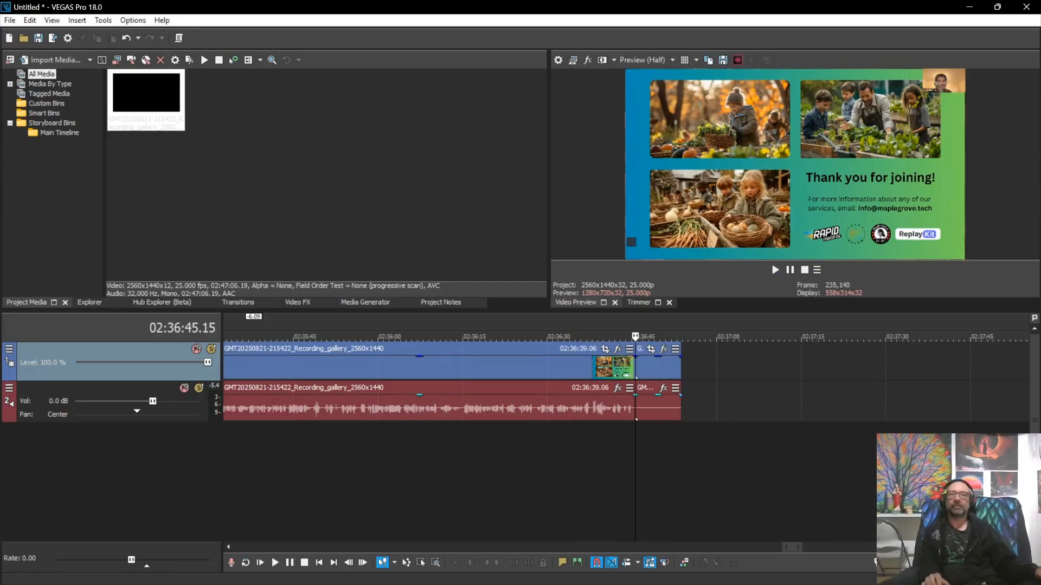
left_click(667, 408)
key("Delete")
scroll(667, 408, "down", 8)
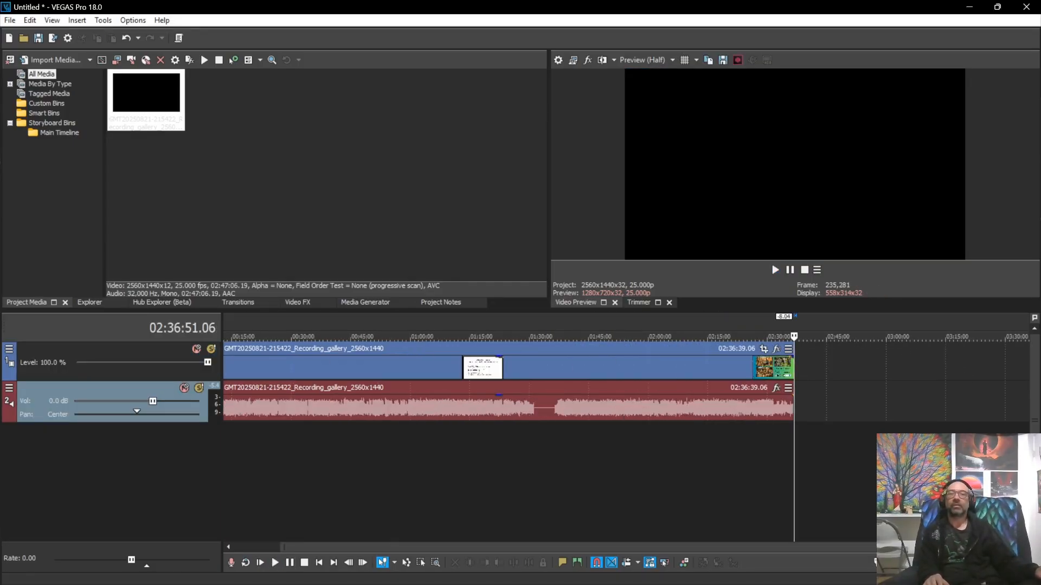
scroll(667, 408, "down", 1)
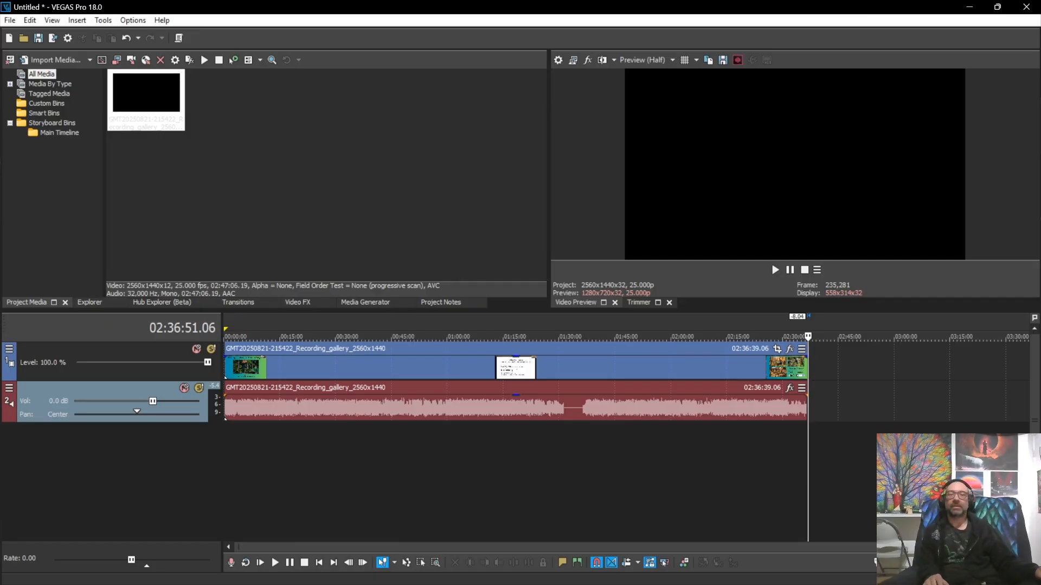
left_click(565, 446)
Step: Replay from several points before the Break Time slide to find where audio goes silent, around 01:31
scroll(565, 446, "up", 3)
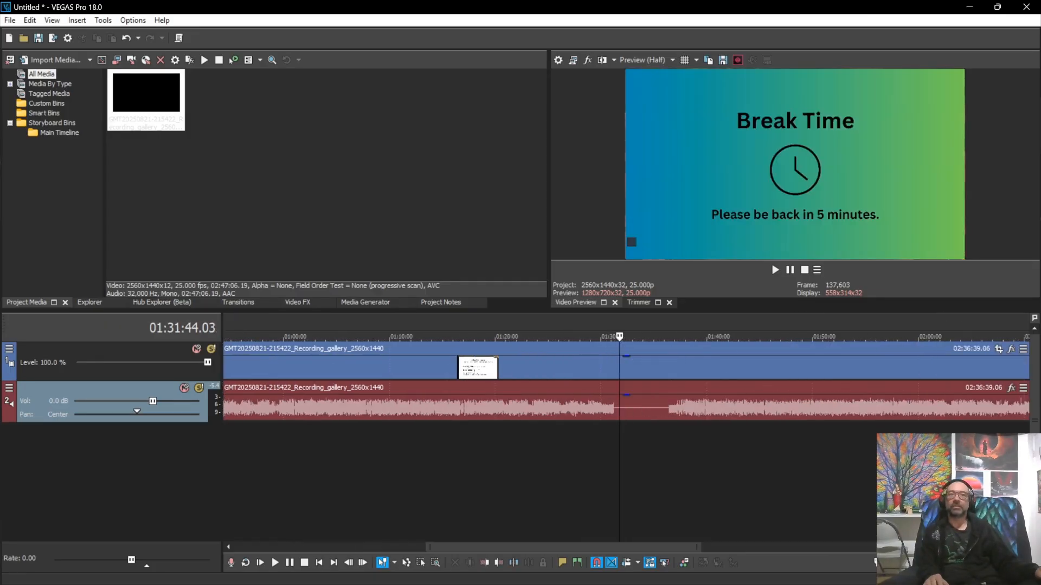
left_click(603, 407)
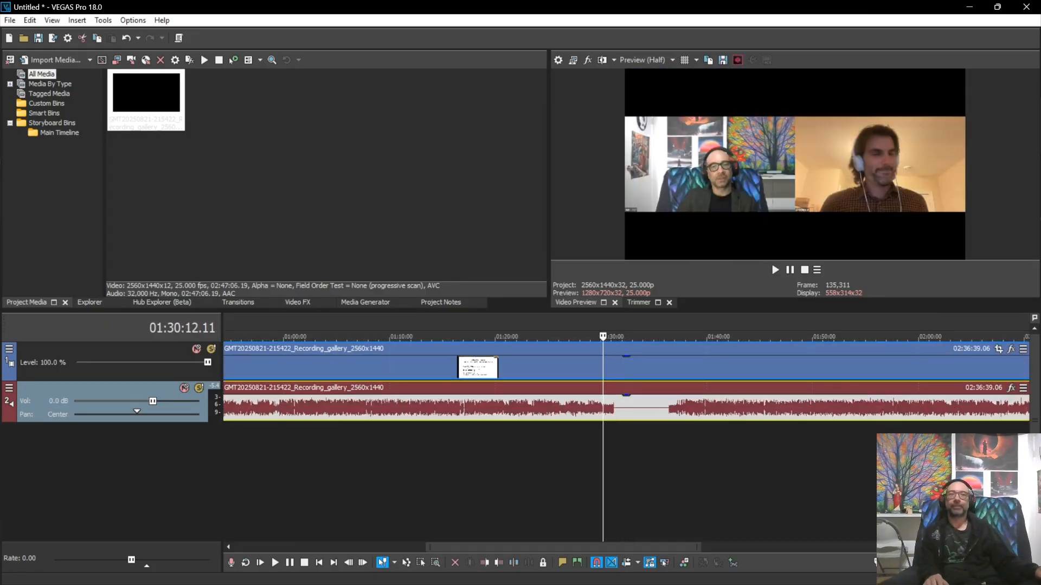
scroll(598, 408, "up", 5)
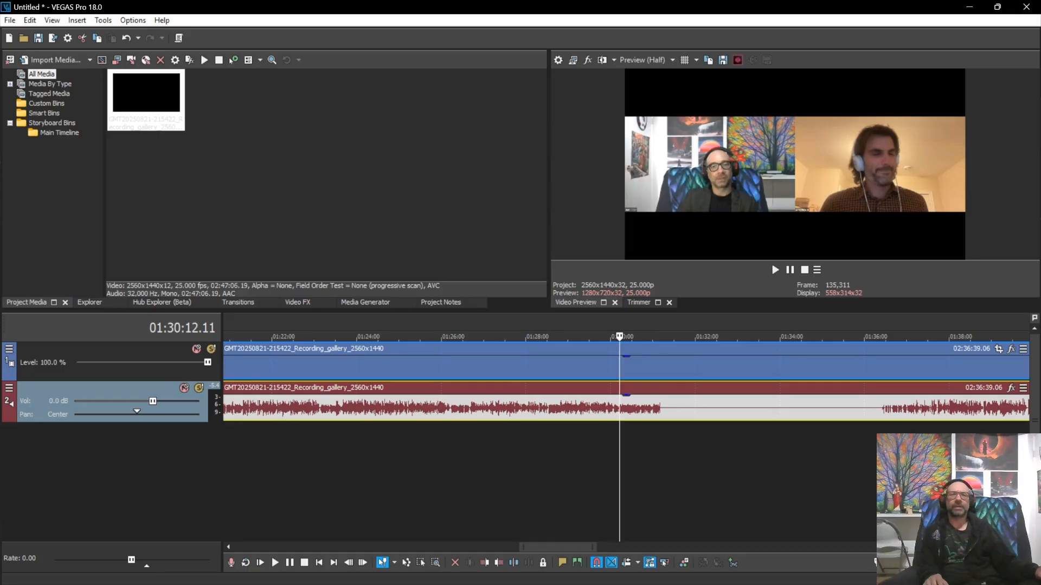
left_click(658, 456)
scroll(659, 456, "up", 3)
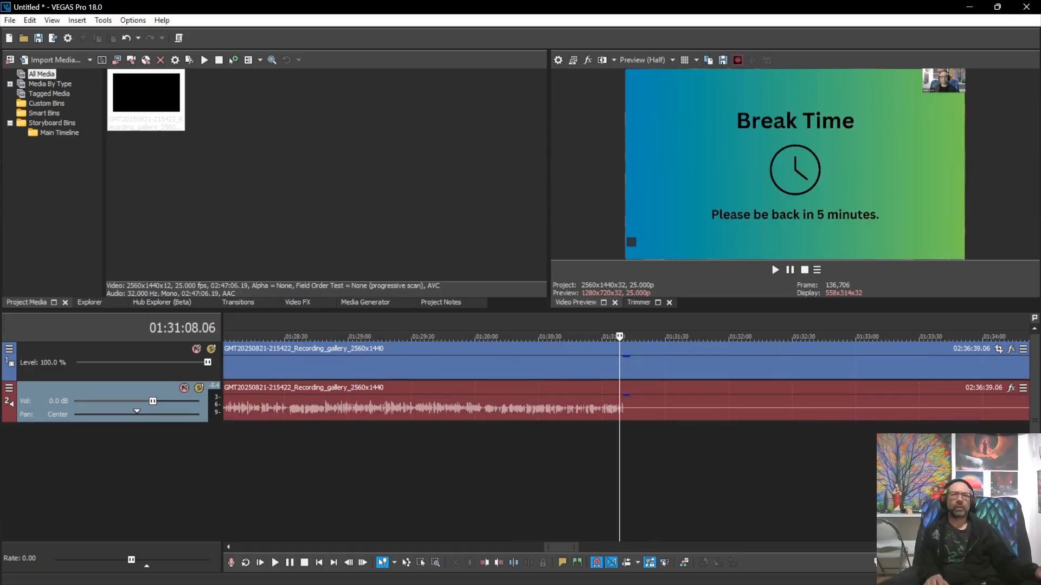
left_click(573, 455)
key("space")
scroll(573, 455, "up", 3)
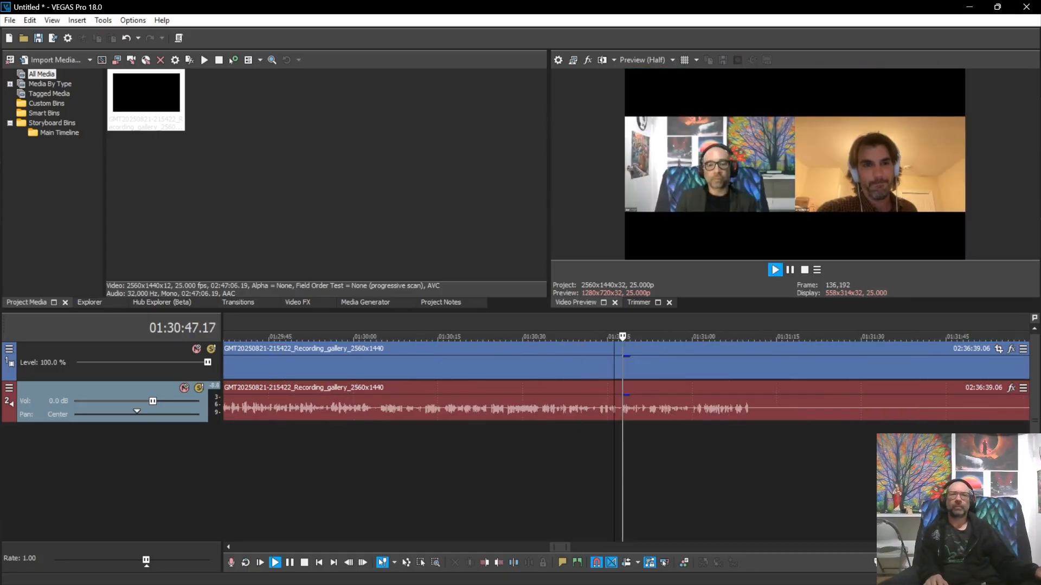
left_click(602, 455)
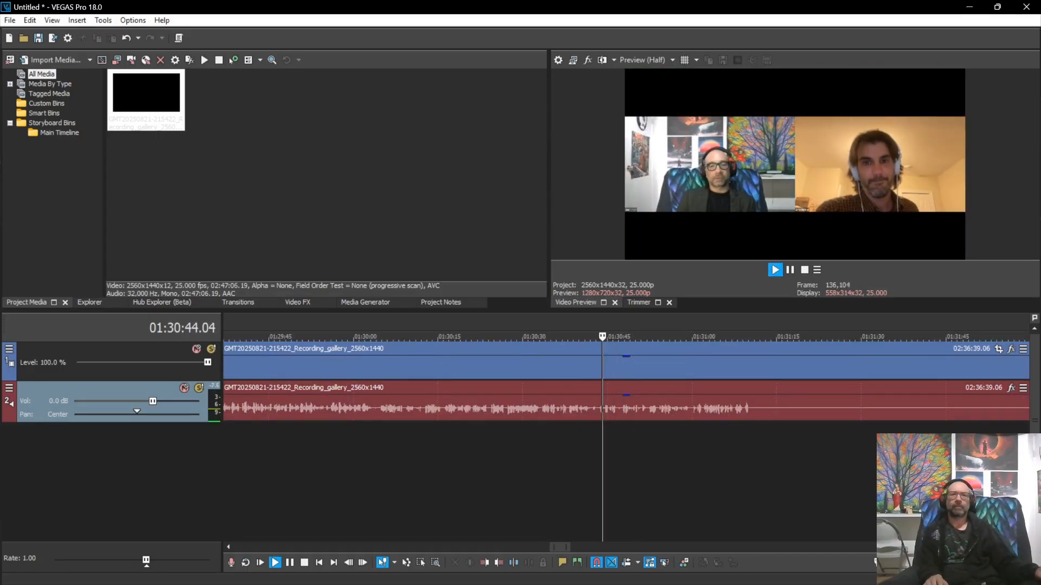
left_click(567, 455)
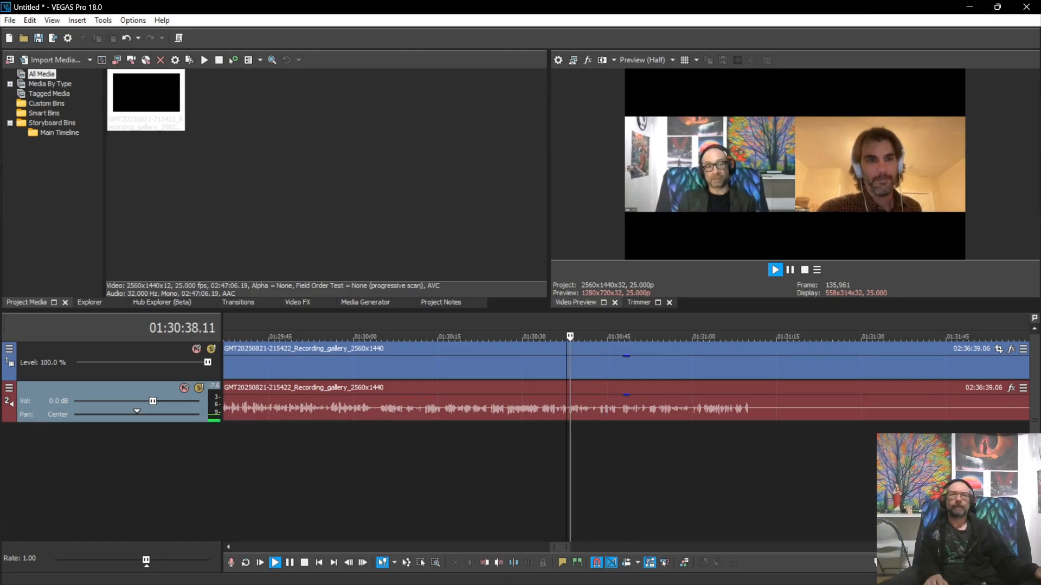
scroll(573, 455, "up", 3)
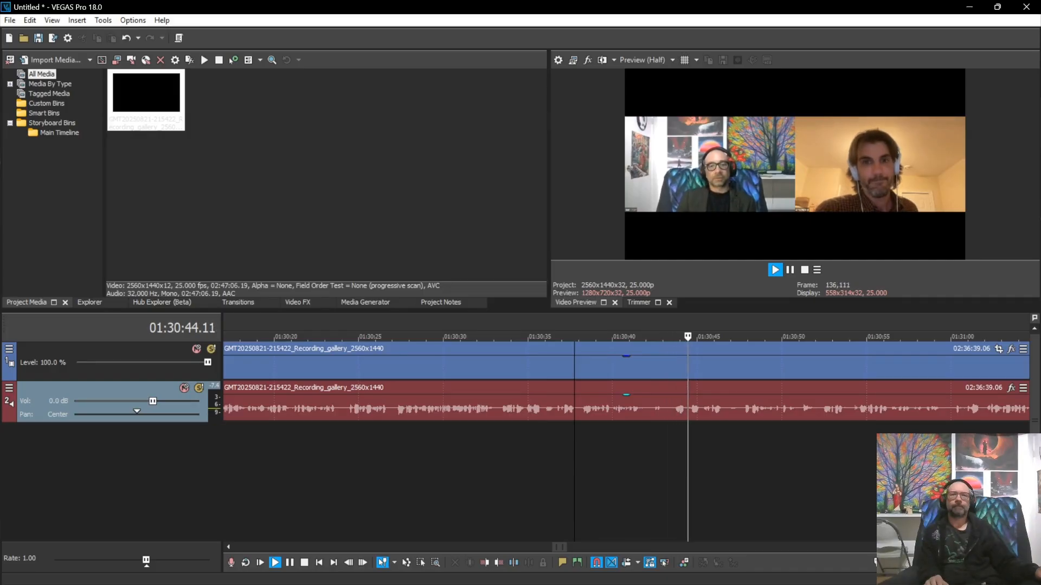
Step: Split video and audio where the break begins at 01:30:36
left_click(654, 408)
key("space")
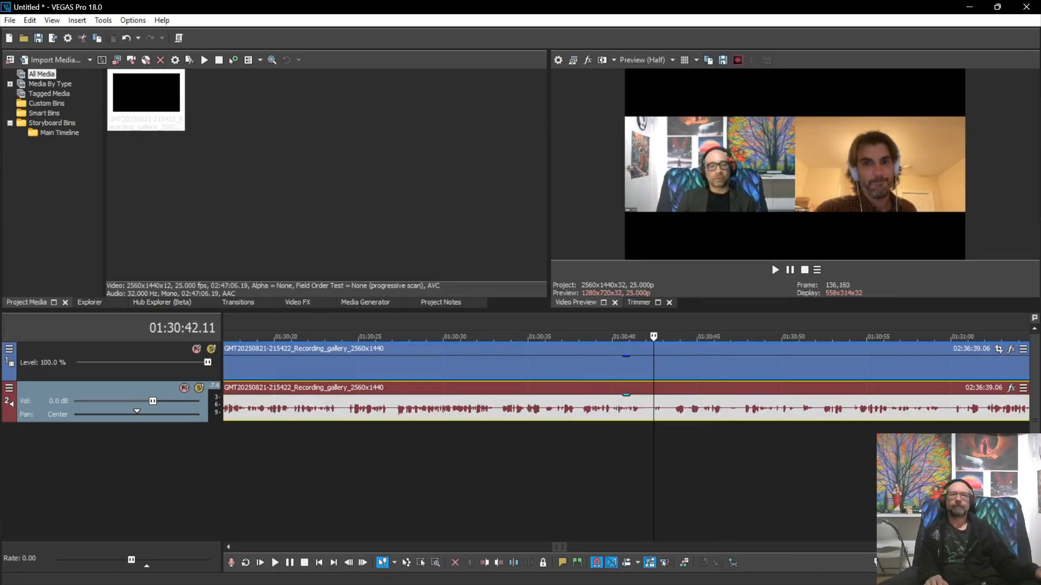
key("s")
key("space")
Step: Find where the talk resumes and split the recording there at 01:38:00.02
key("Down")
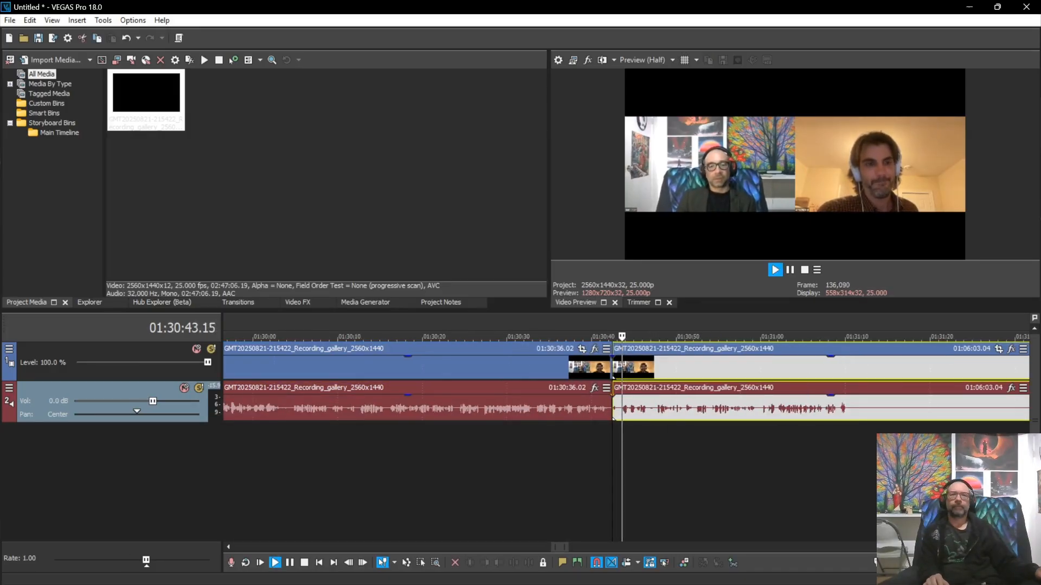
left_click(695, 466)
scroll(695, 466, "down", 3)
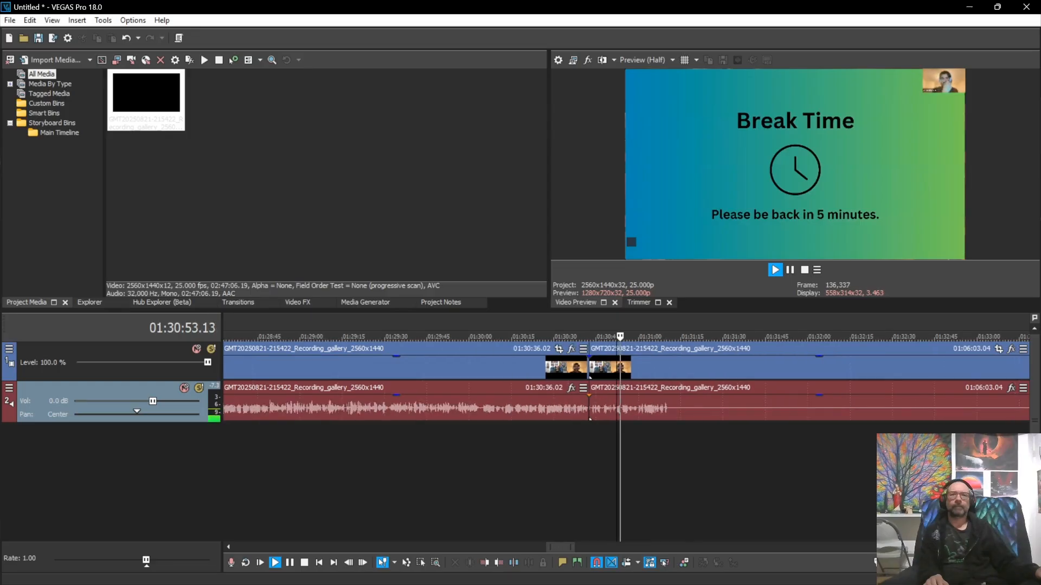
left_click(966, 466)
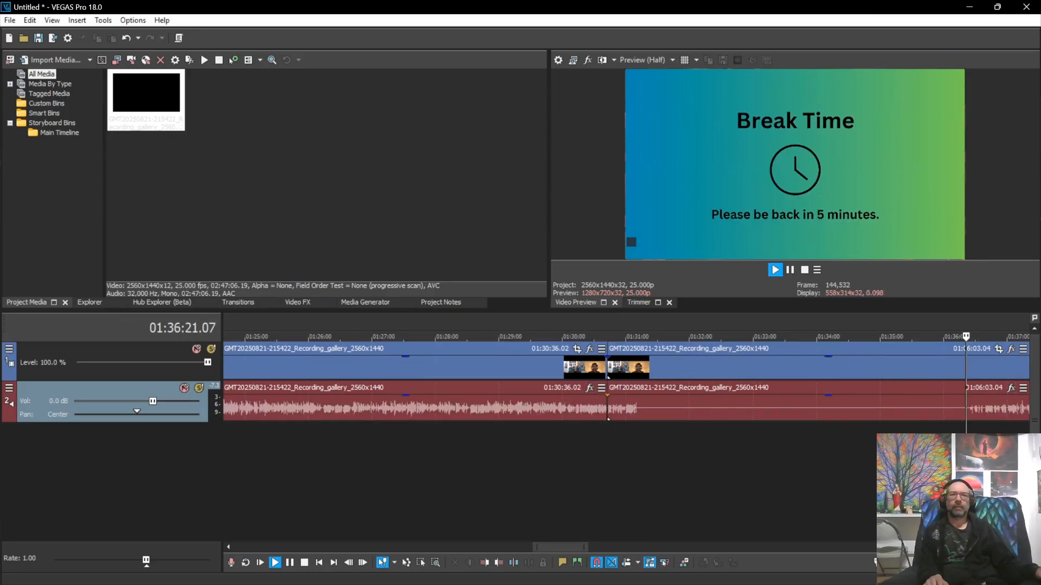
scroll(966, 466, "up", 1)
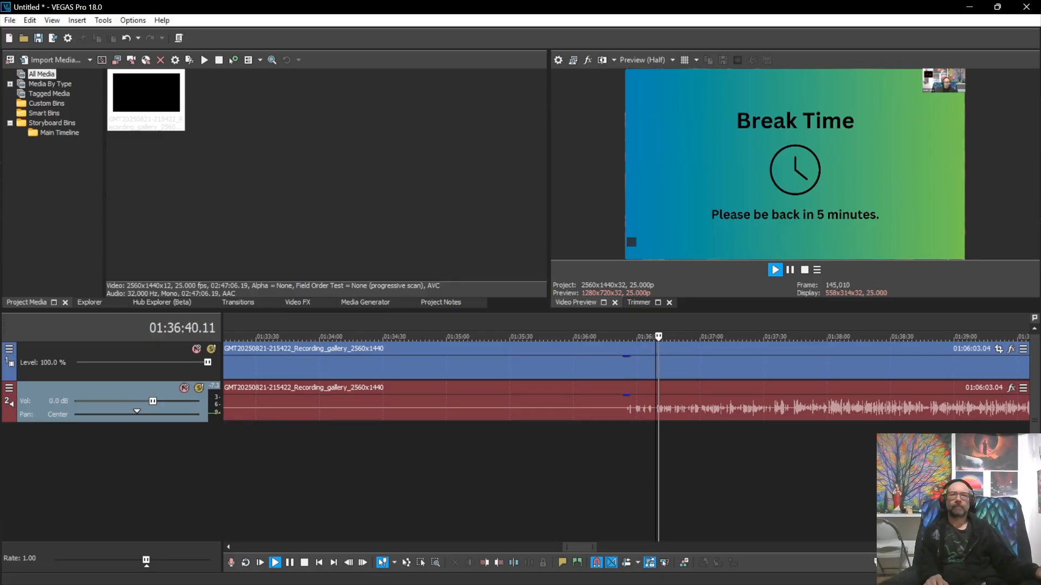
key("Up")
key("Up")
key("Up")
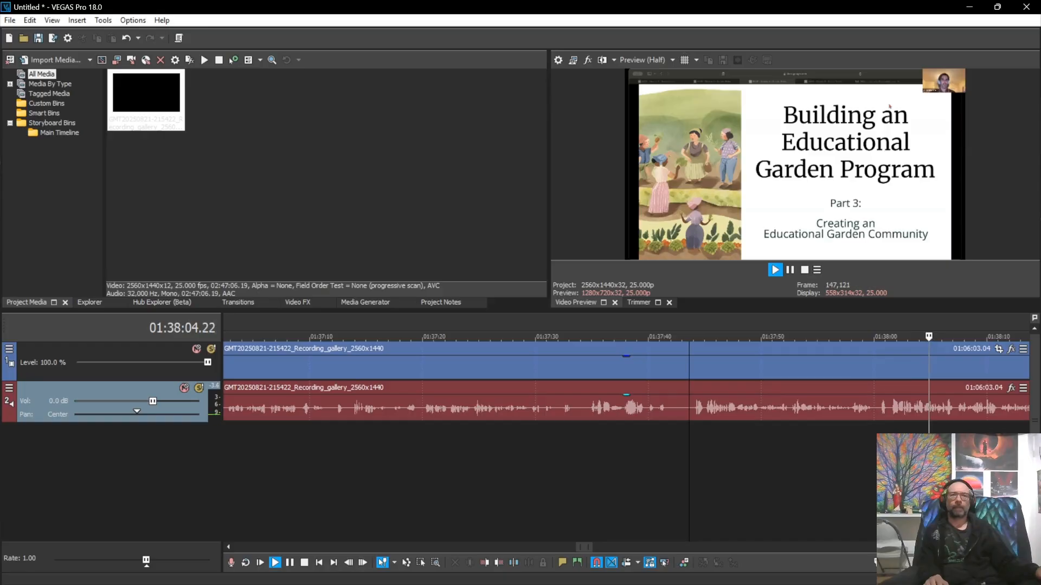
left_click(874, 408)
key("space")
key("s")
Step: Delete the break section and slide the remaining recording left to close the gap
scroll(620, 408, "down", 6)
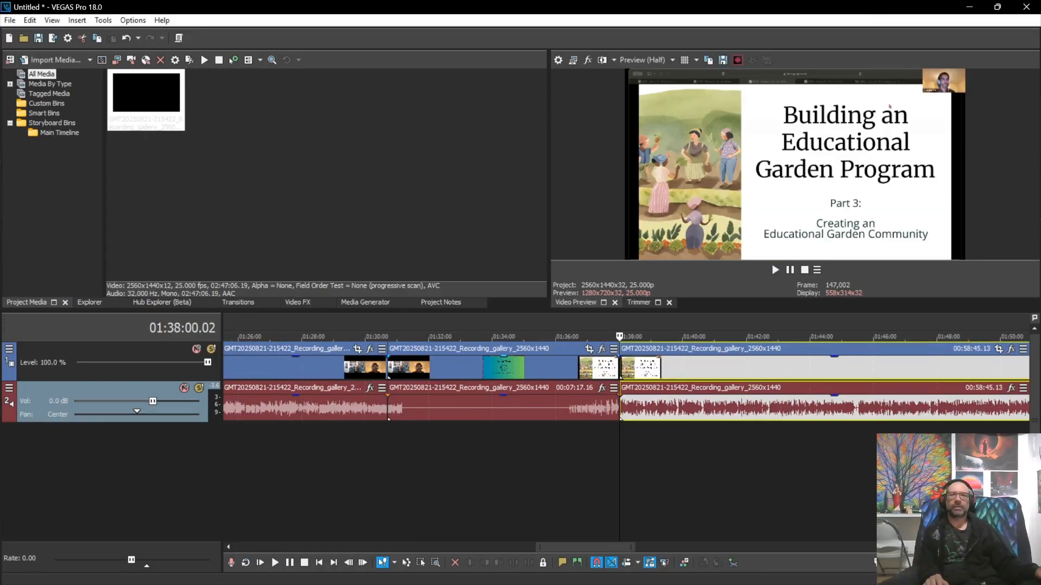
left_click(565, 369)
key("Delete")
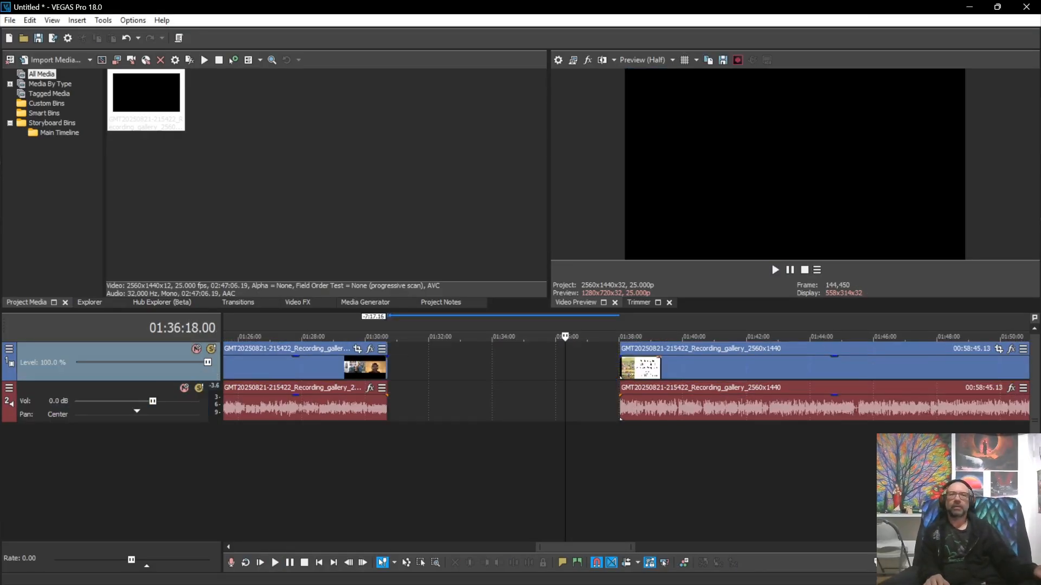
left_click_drag(683, 369, 451, 369)
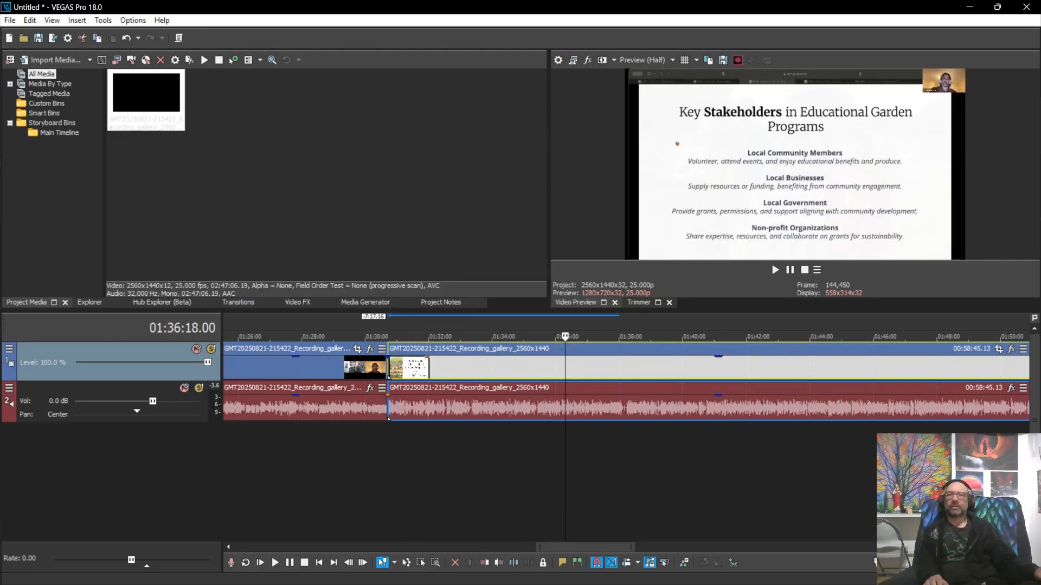
left_click(389, 455)
scroll(389, 455, "up", 4)
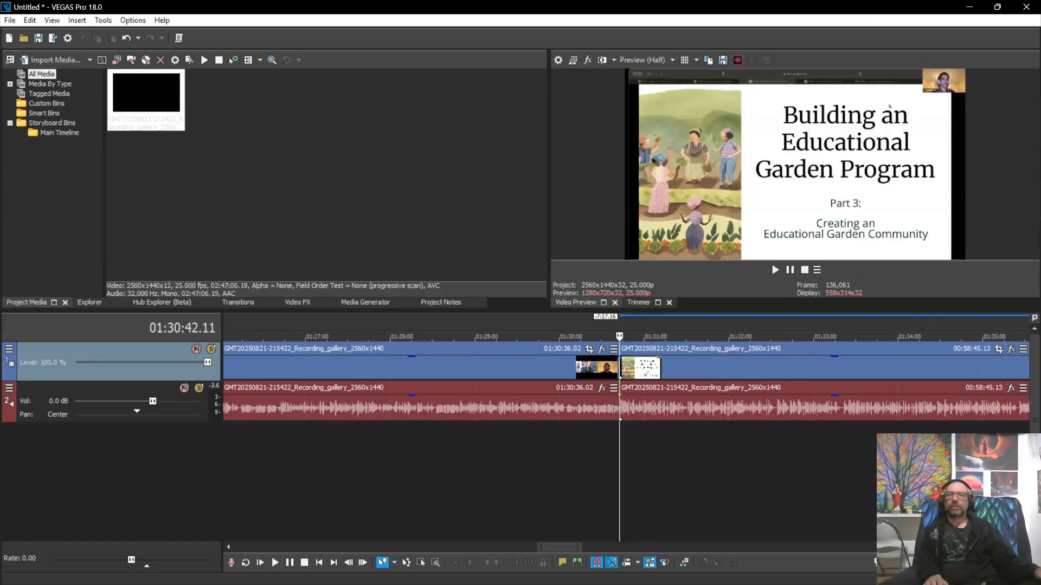
Step: Play across the new join and preview a crossfade by overlapping the second half
key("space")
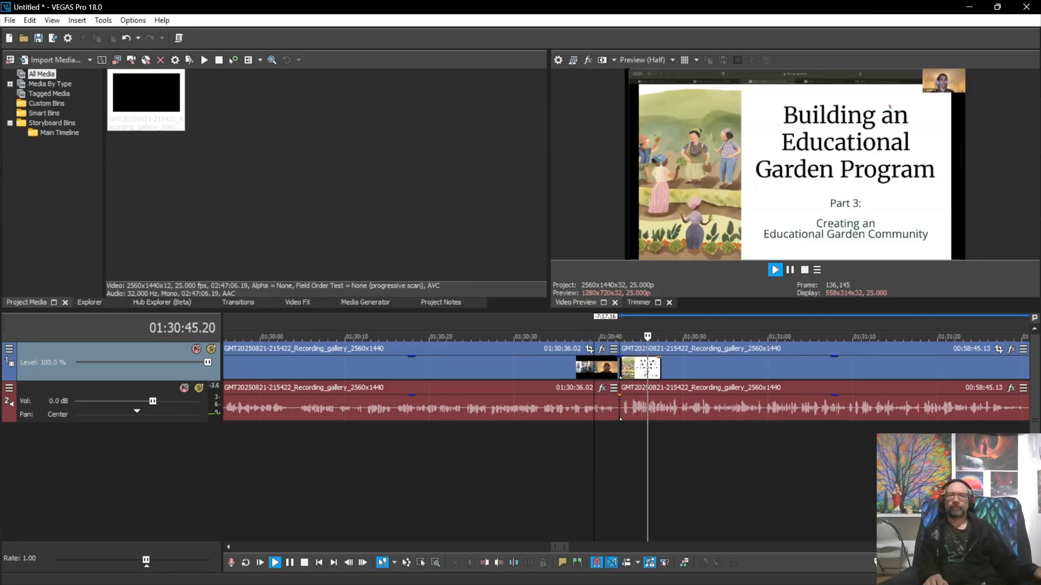
key("space")
key("Up")
key("Up")
key("Up")
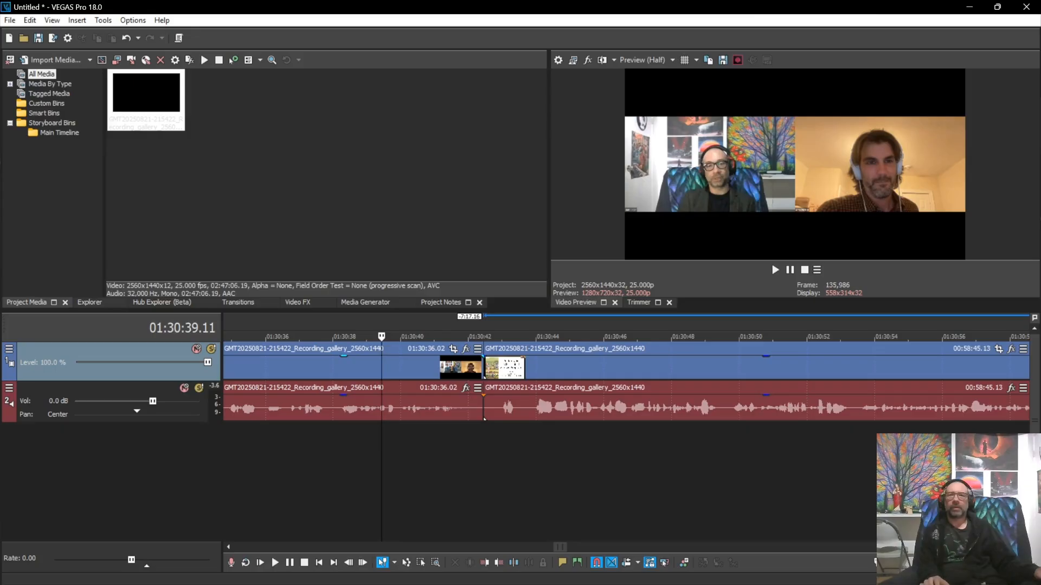
left_click_drag(484, 419, 450, 419)
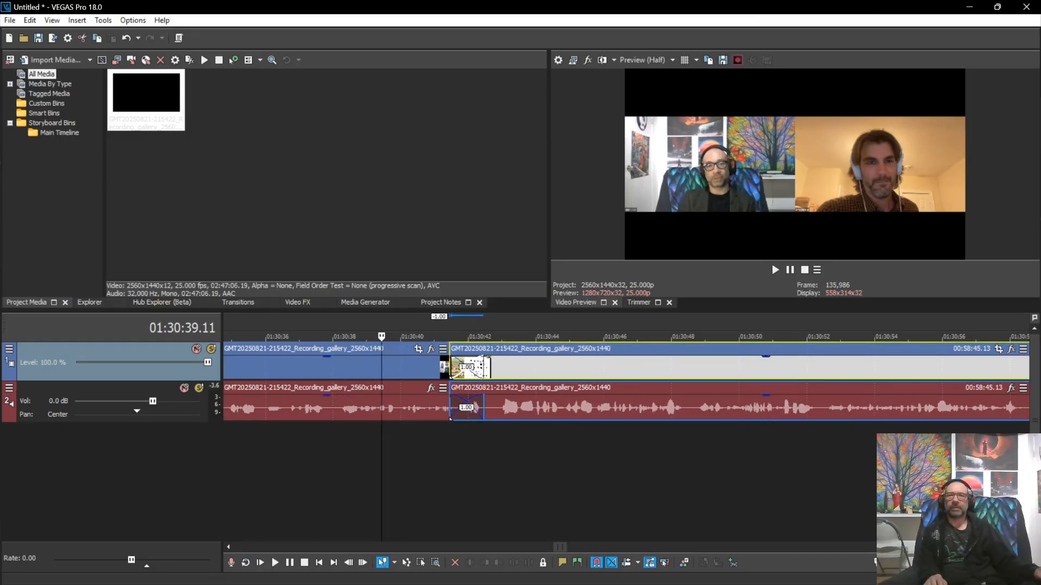
key("space")
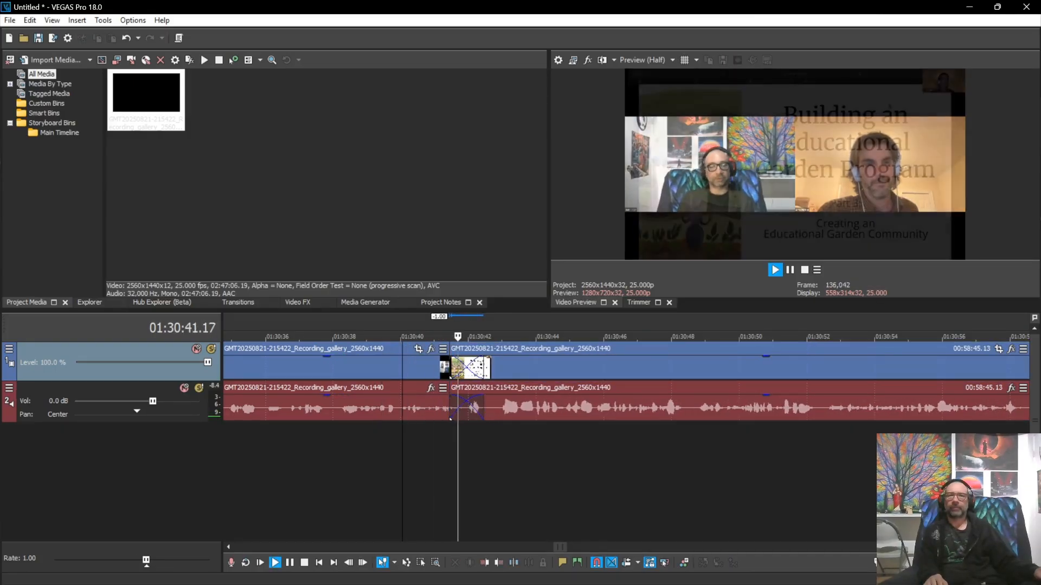
scroll(626, 412, "down", 7)
scroll(626, 401, "down", 4)
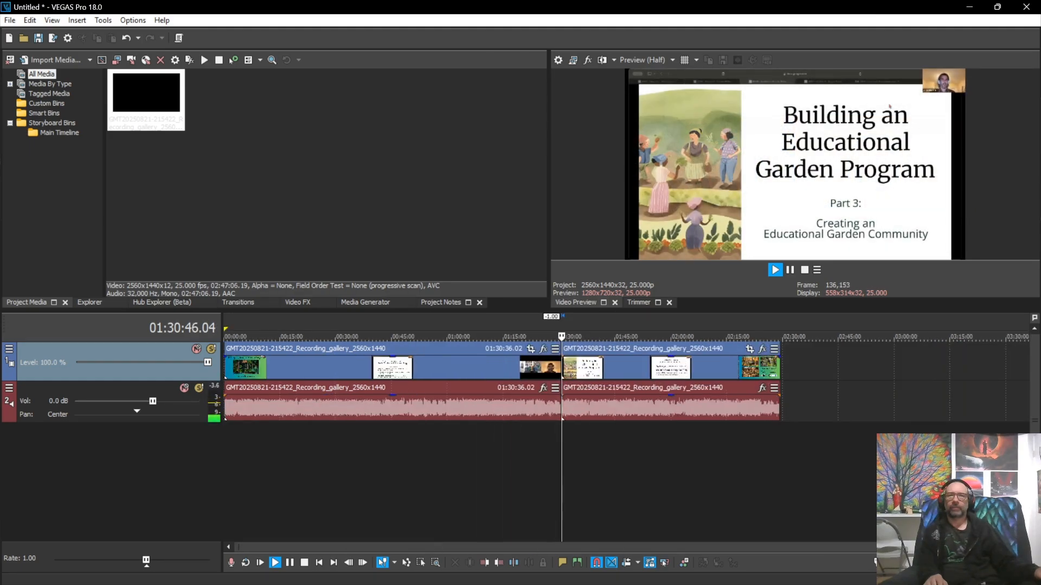
key("space")
scroll(618, 401, "up", 10)
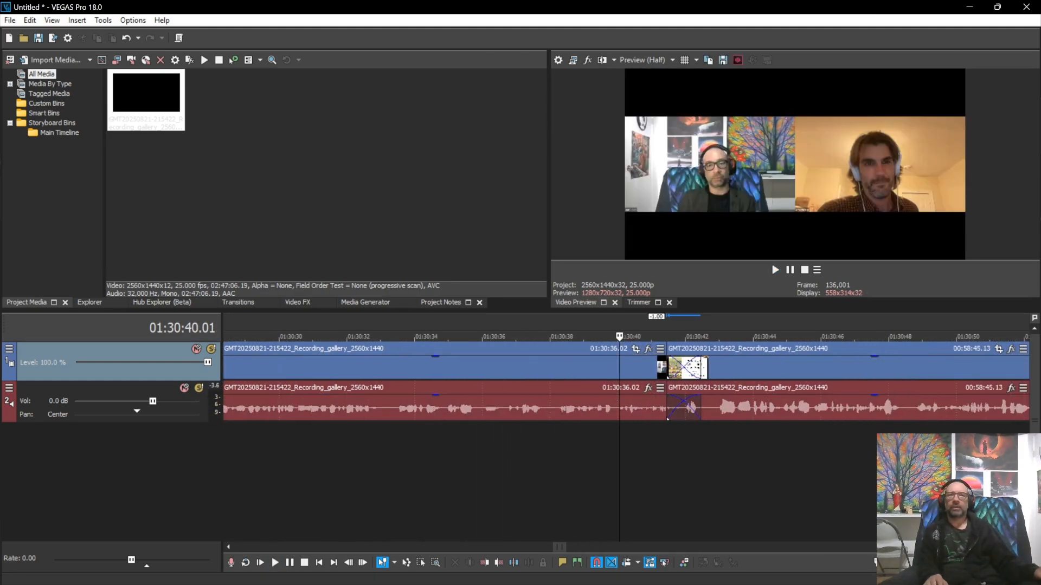
Step: Separate the halves, trim a few frames from each inner edge, and butt them together
left_click_drag(759, 369, 830, 369)
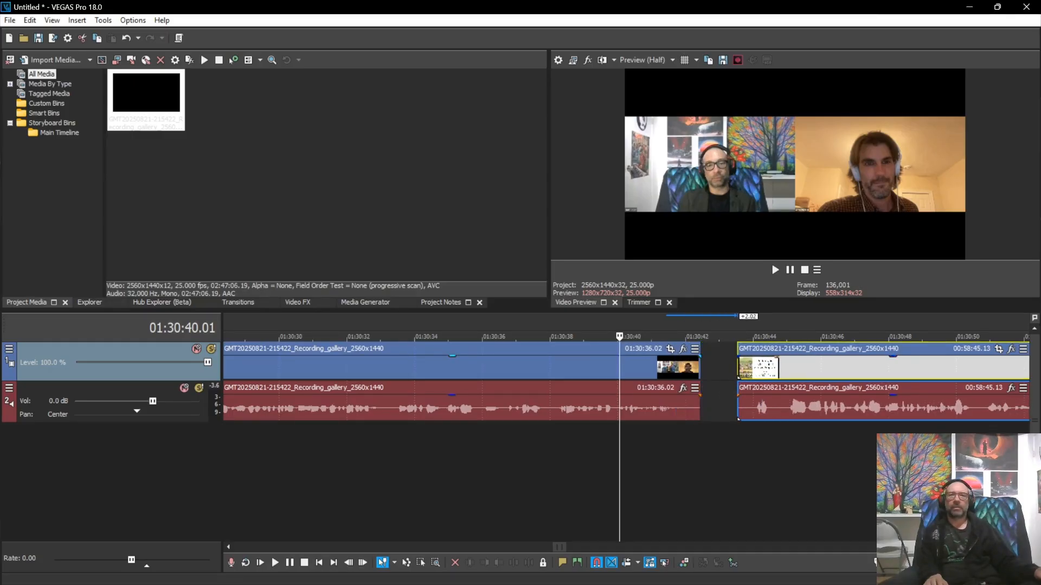
left_click_drag(699, 368, 694, 369)
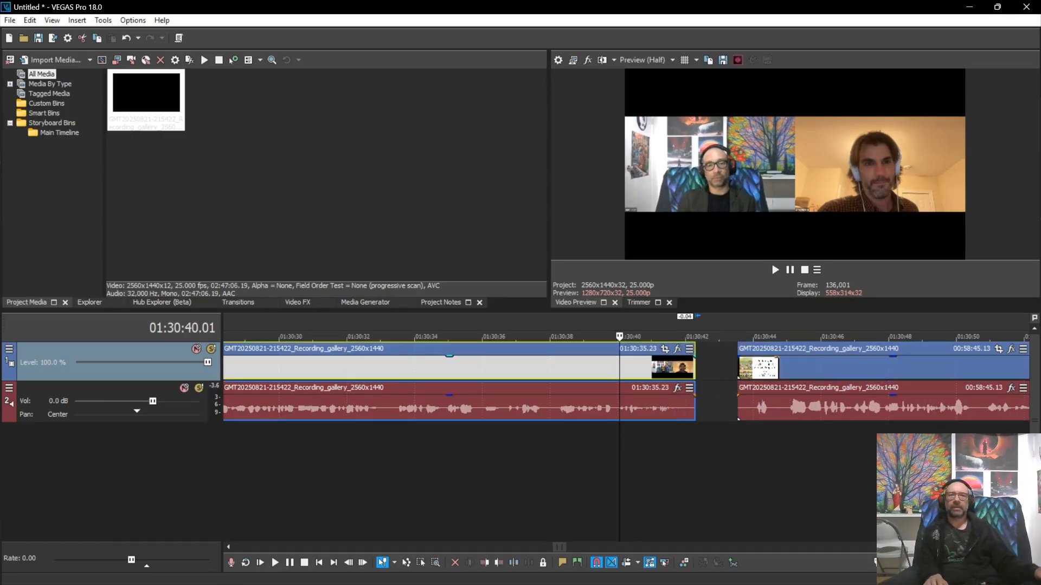
left_click(738, 418)
mouse_move(738, 418)
left_mouse_down()
mouse_move(765, 409)
mouse_move(729, 409)
mouse_move(738, 409)
left_mouse_up()
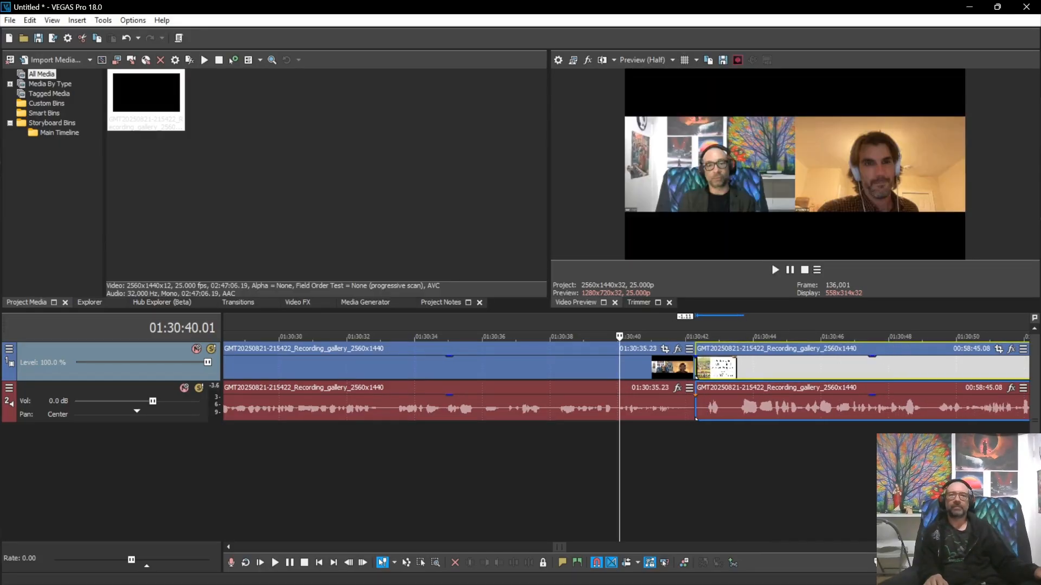
left_click(636, 472)
key("space")
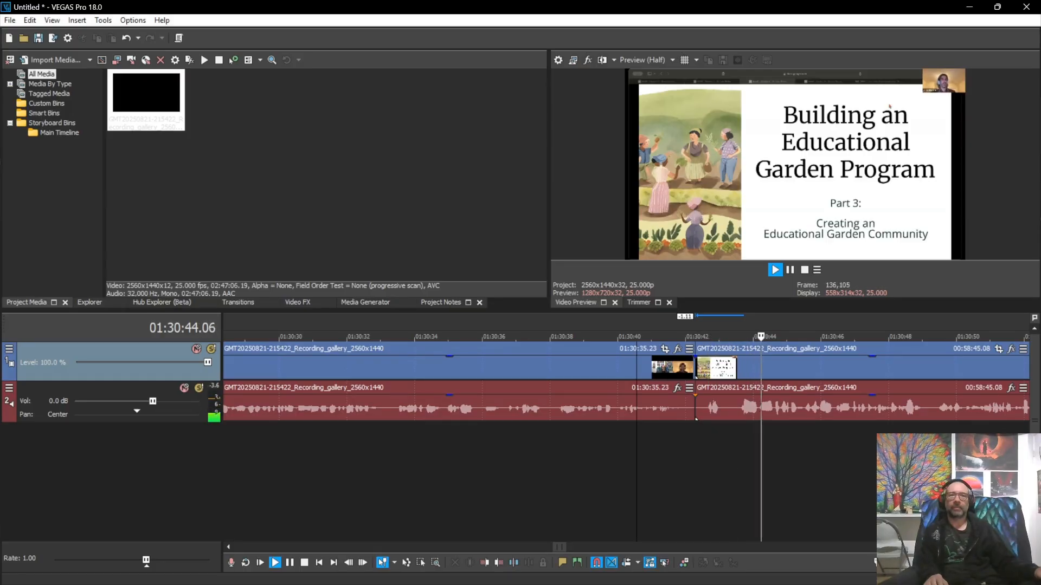
key("space")
key("Down")
key("Down")
key("Down")
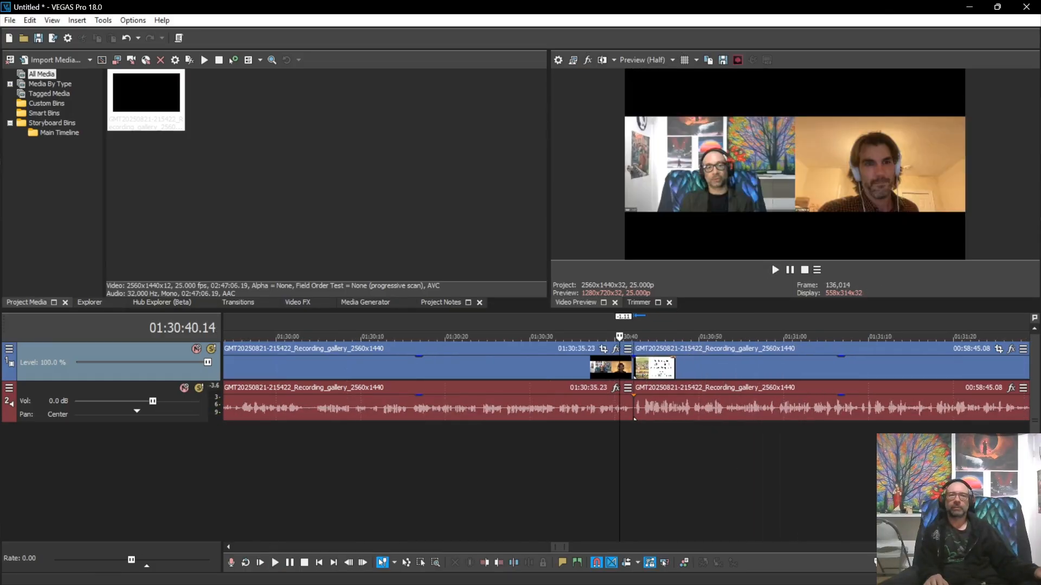
key("Down")
key("Down")
key("Down")
key("Down")
key("Down")
Step: Add a one-second fade-out to the final video event, undoing an accidental trim
left_click(780, 369)
scroll(781, 369, "up", 10)
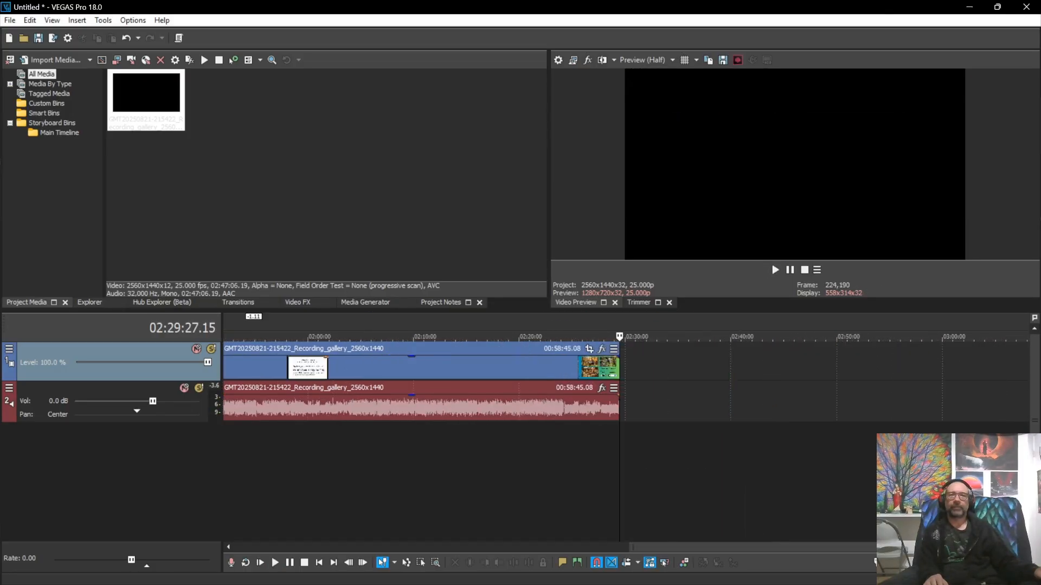
left_click(593, 409)
left_click(617, 369)
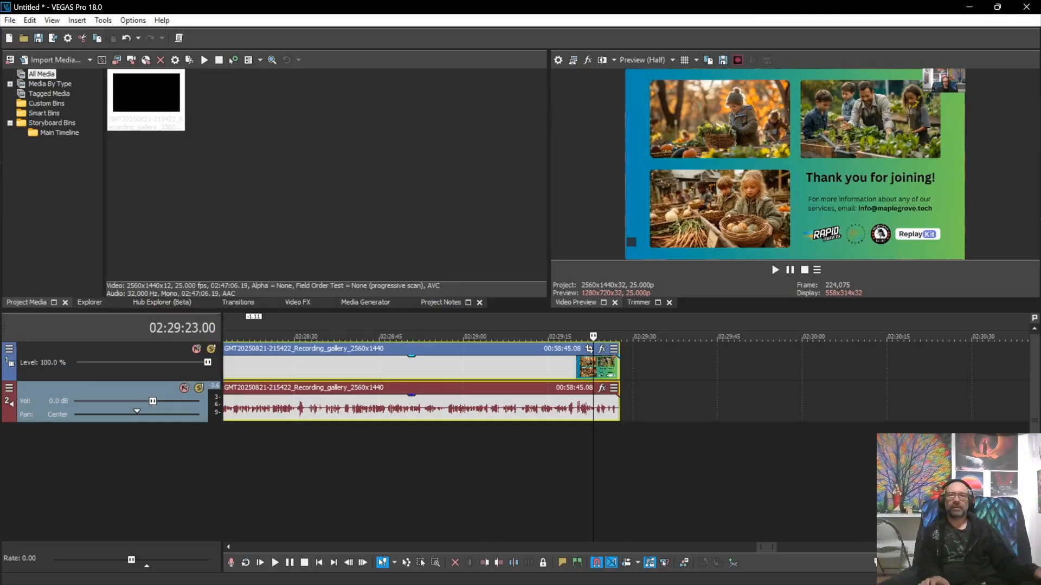
left_click_drag(619, 369, 611, 368)
key("ctrl+z")
scroll(611, 374, "up", 1)
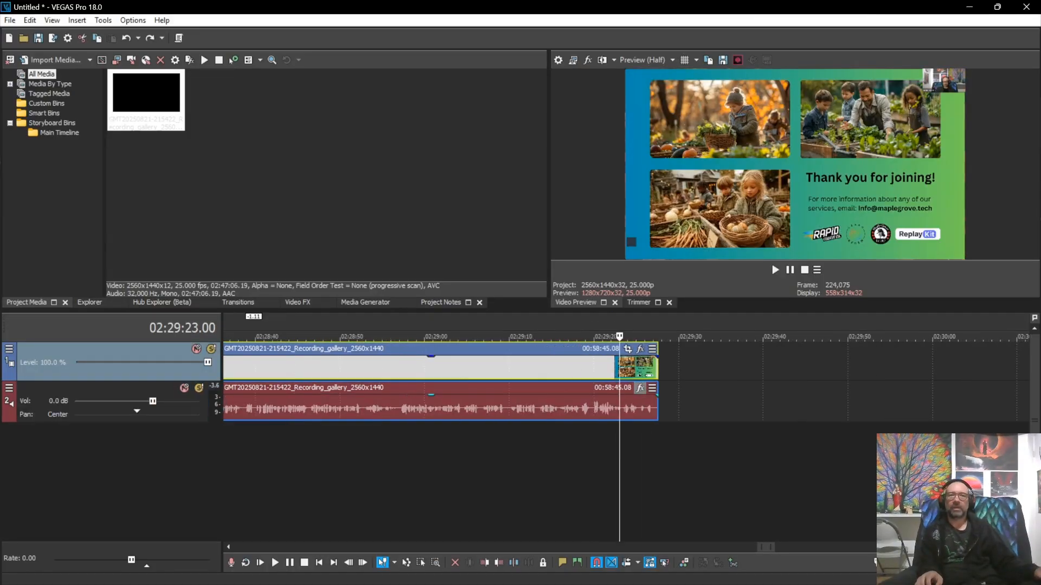
left_click_drag(657, 358, 642, 359)
Step: Fade the audio out with the video over the thank-you slide and confirm the picture ends black
scroll(643, 360, "up", 2)
scroll(643, 360, "up", 2)
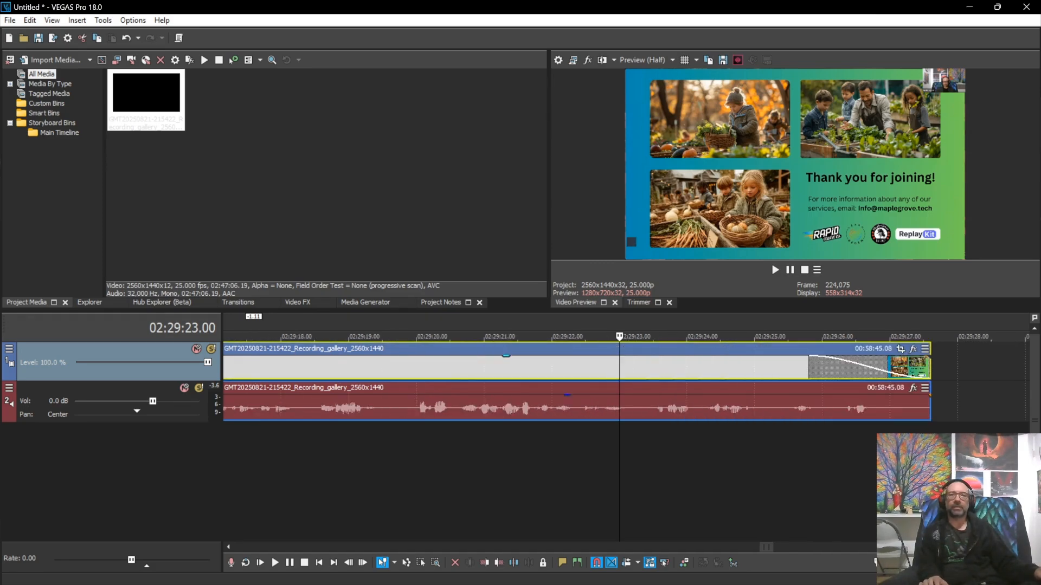
scroll(642, 360, "right", 5)
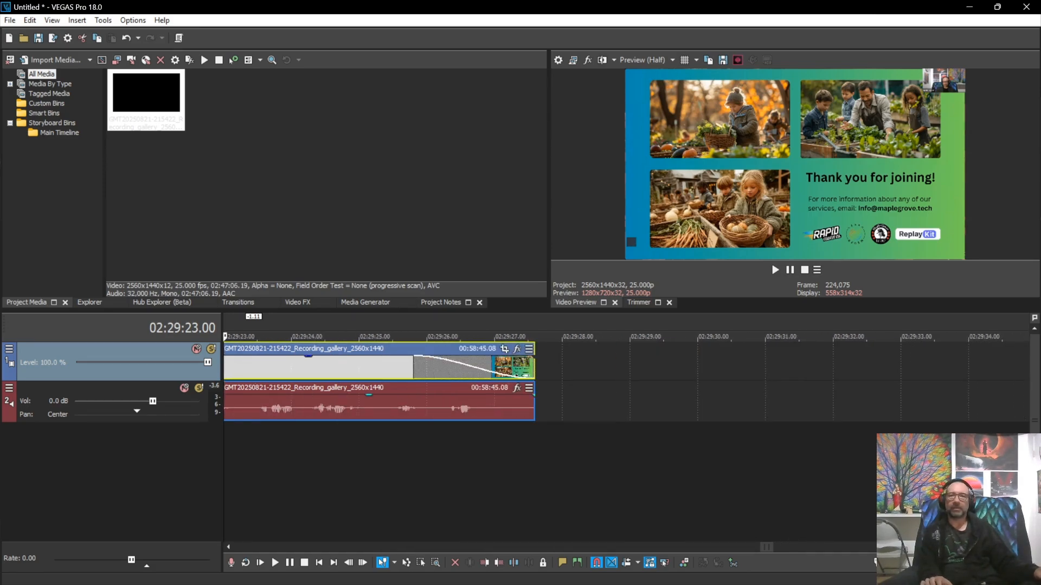
key("ctrl+a")
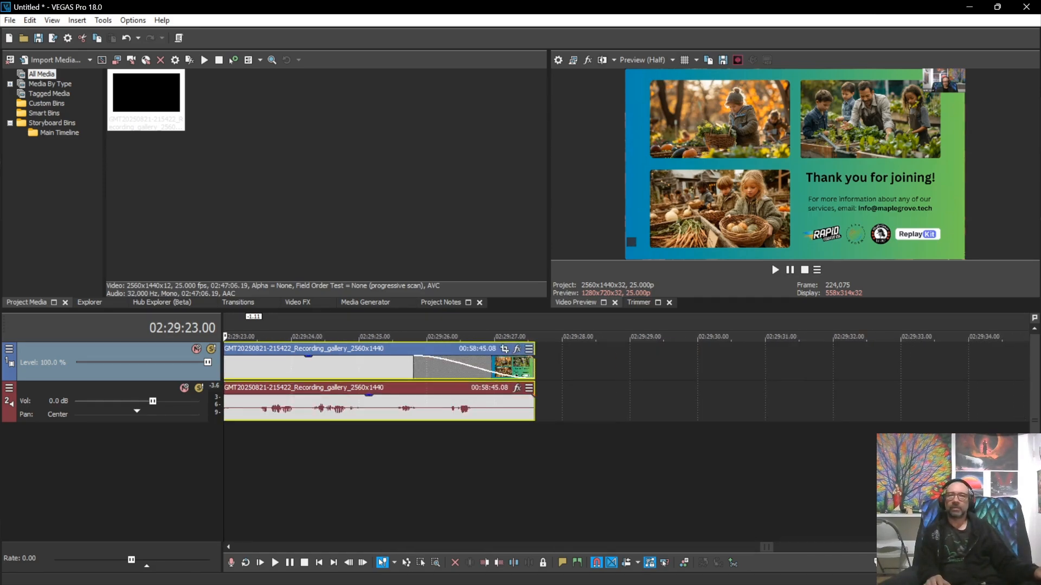
left_click(462, 404)
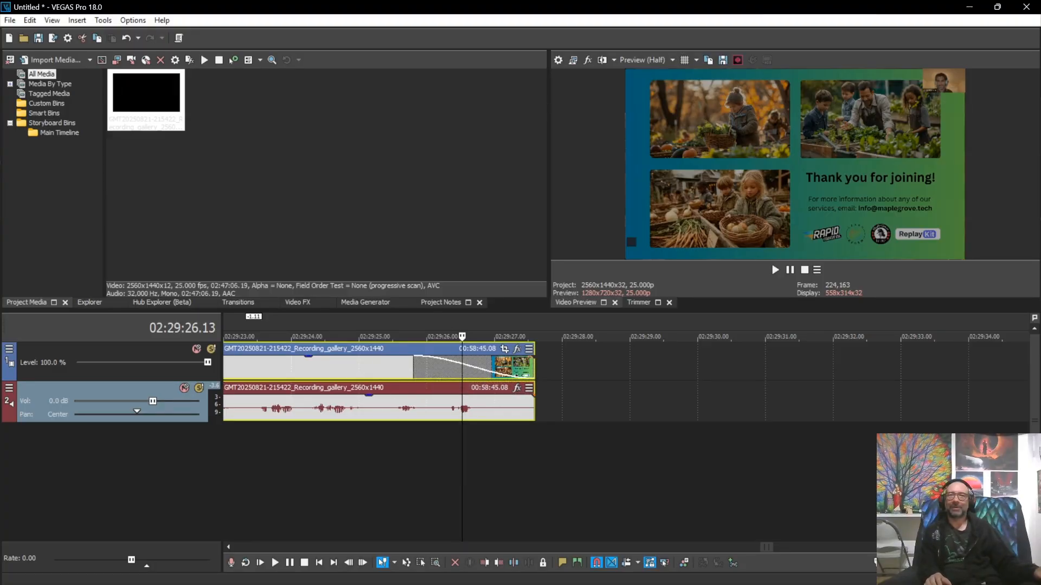
left_click_drag(534, 396, 463, 400)
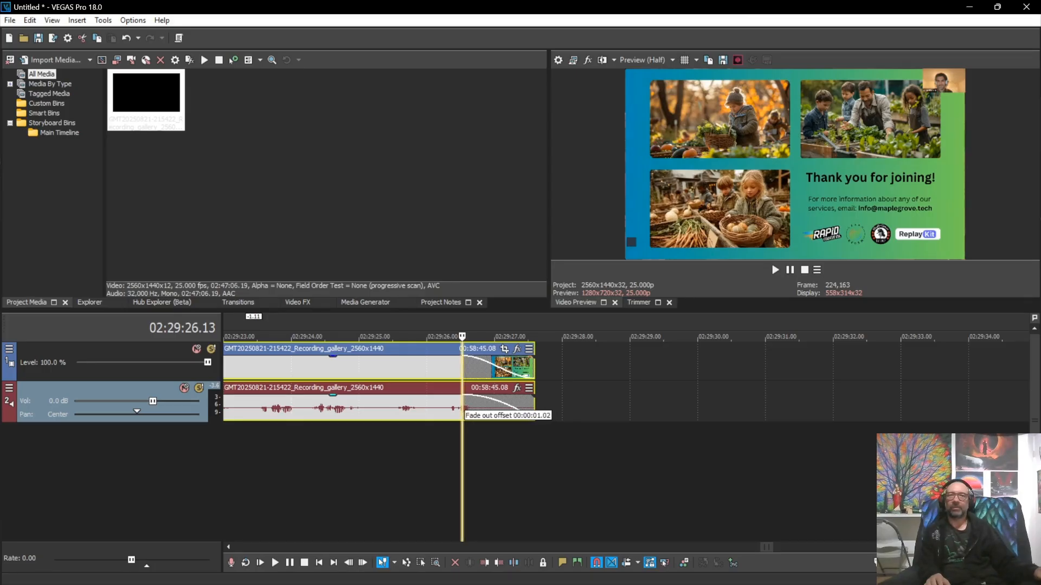
left_click_drag(463, 399, 467, 400)
left_click(606, 402)
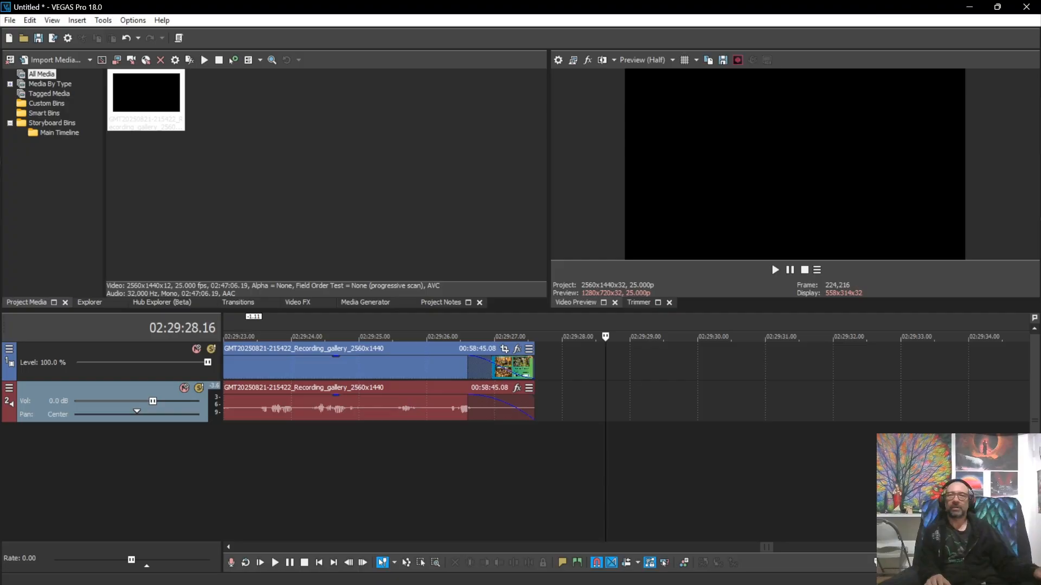
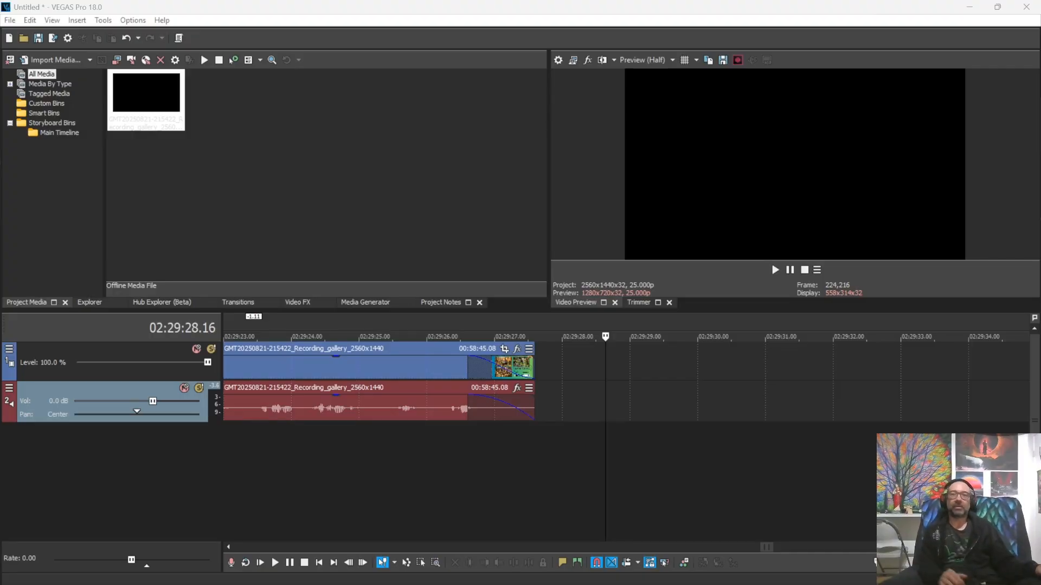
Step: Scroll the timeline to inspect the fade-outs at the recording's end near 02:29:26
scroll(626, 382, "down", 1)
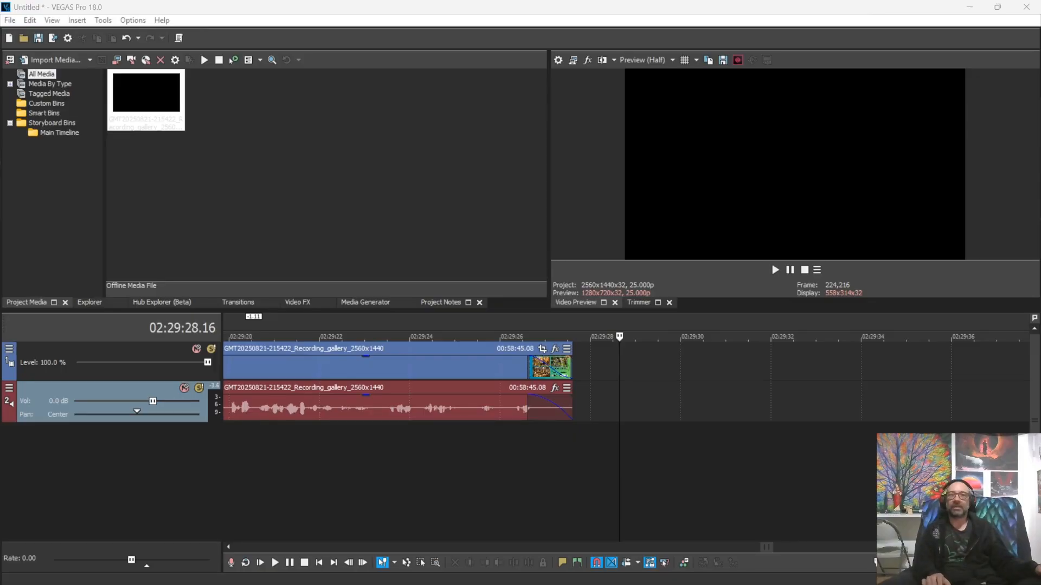
scroll(626, 382, "left", 5)
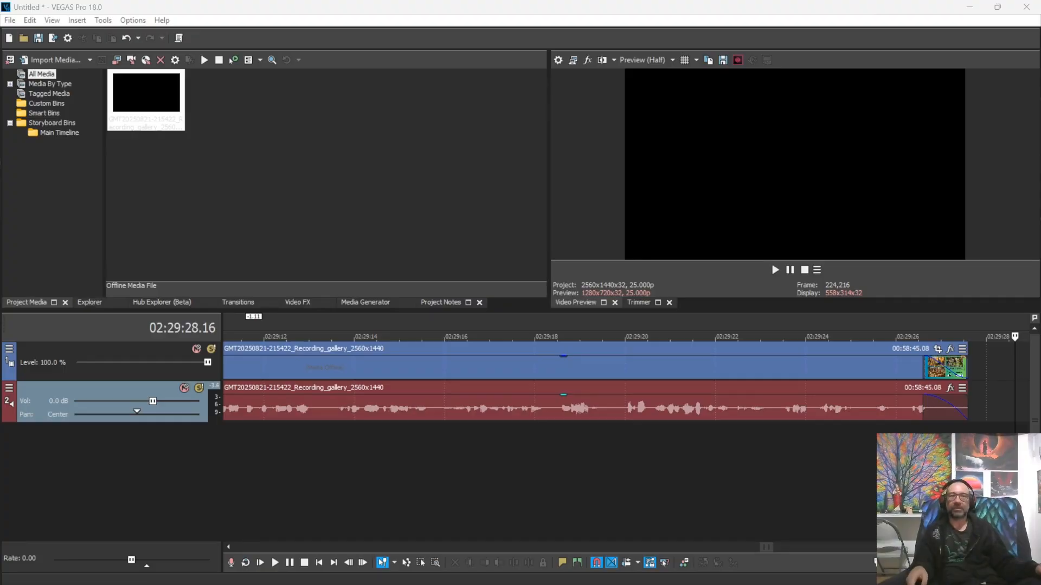
Step: Preview the closing thank-you slide at 02:29:22.18 and zoom out to the whole project
left_click(735, 368)
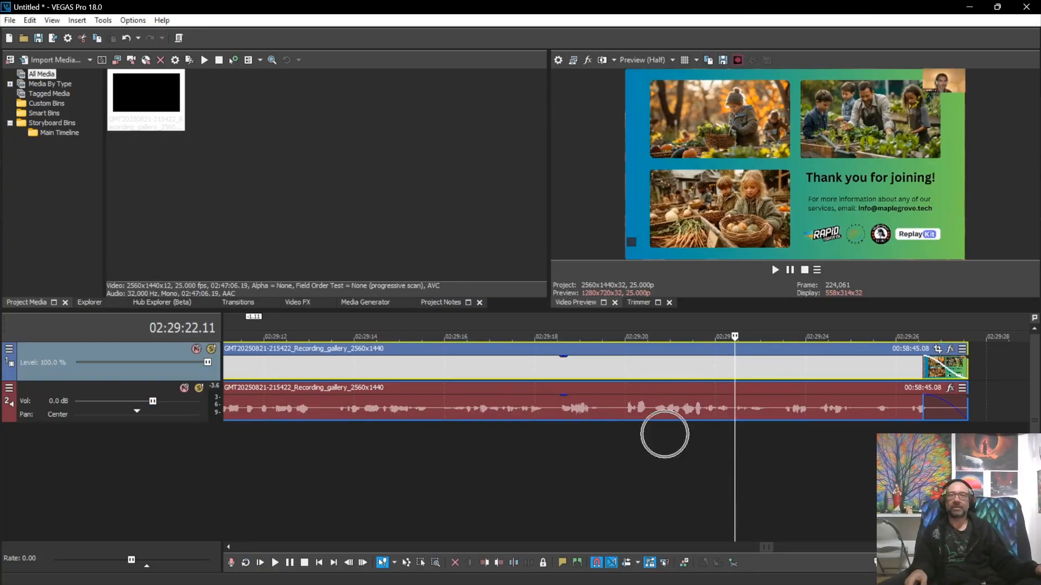
scroll(664, 433, "left", 5)
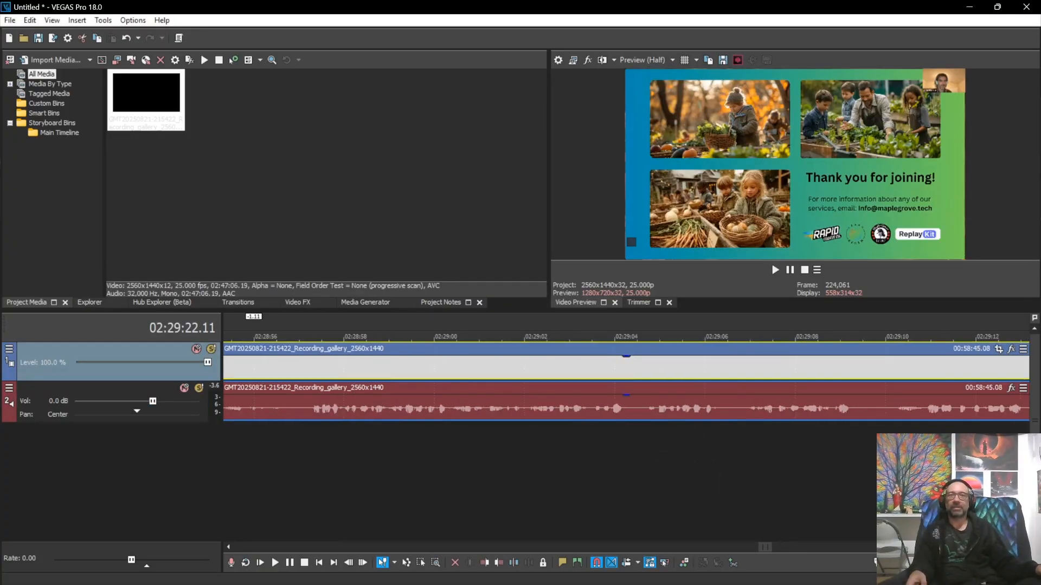
scroll(626, 380, "right", 6)
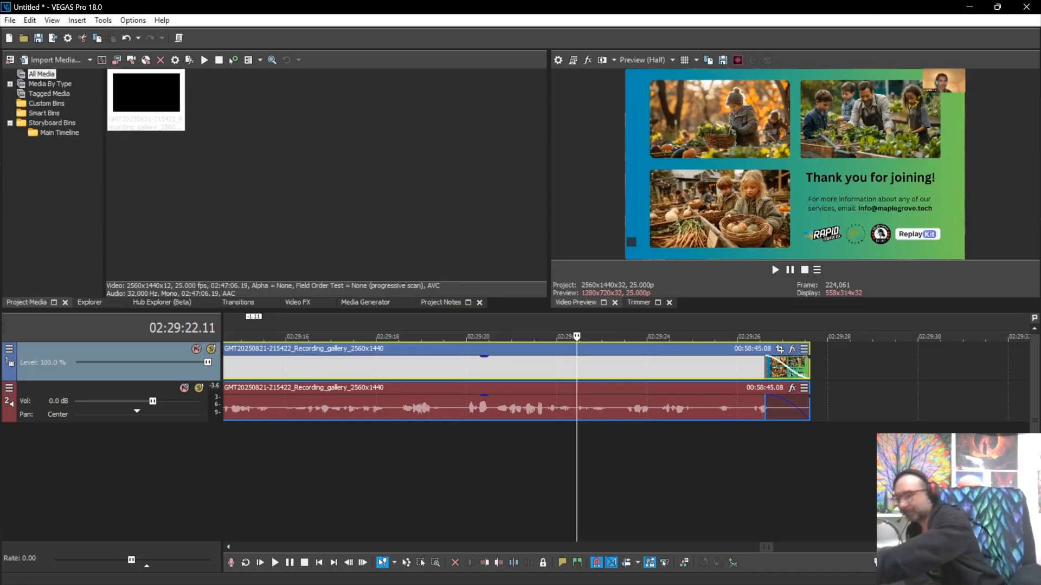
left_click(590, 471)
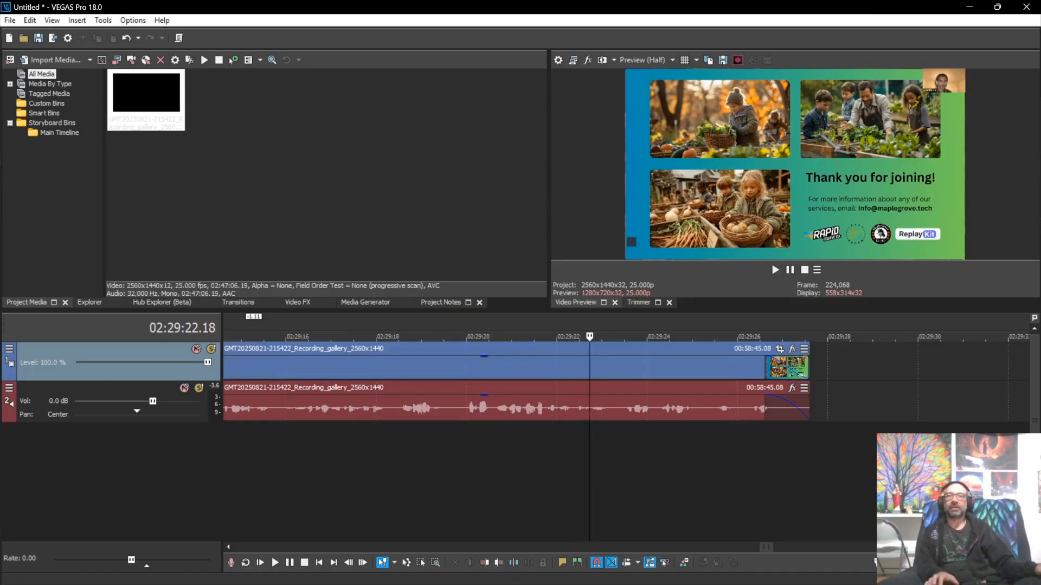
scroll(624, 382, "left", 9)
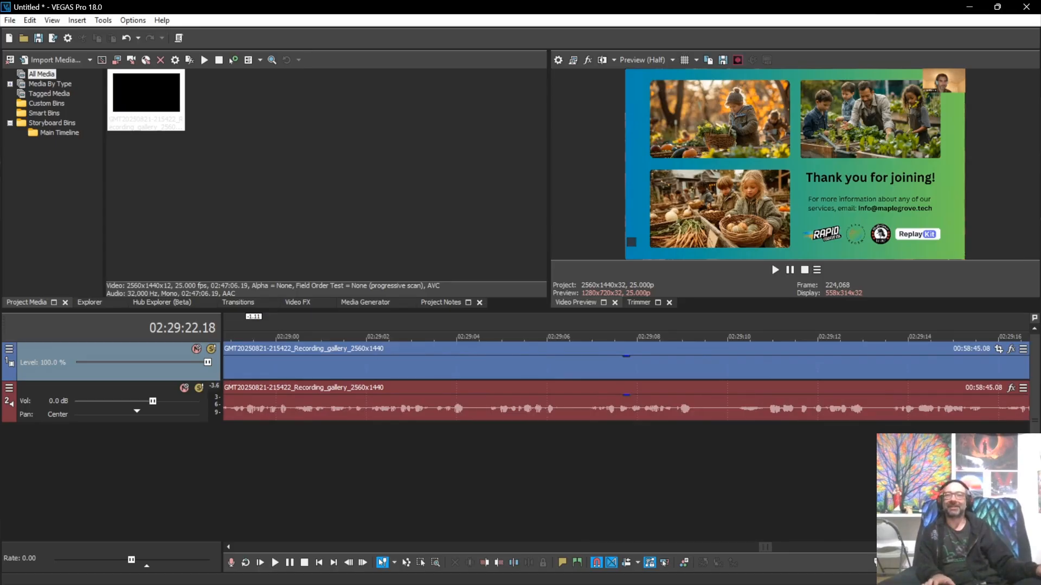
scroll(607, 445, "down", 8)
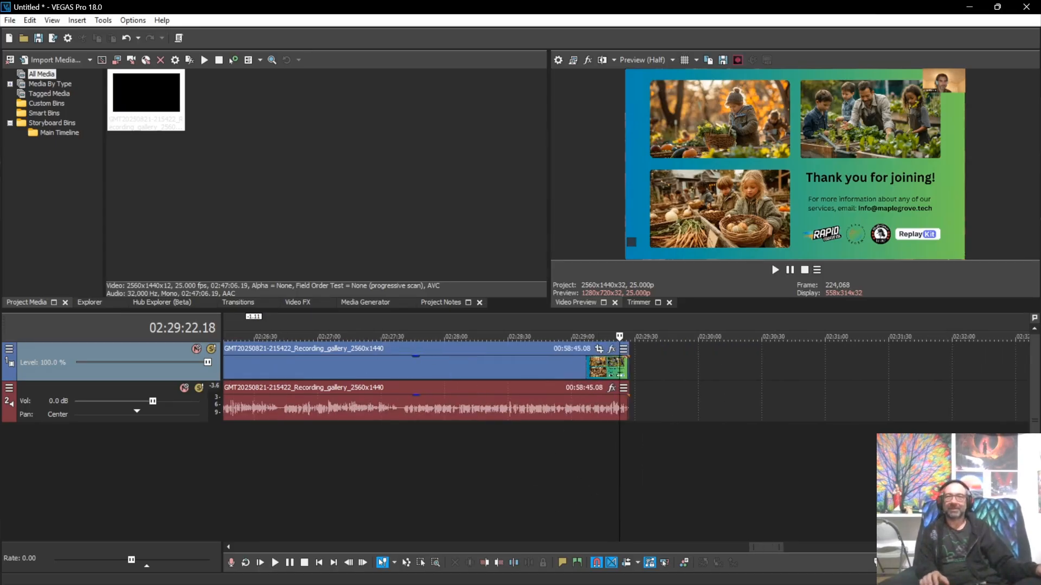
scroll(607, 444, "down", 4)
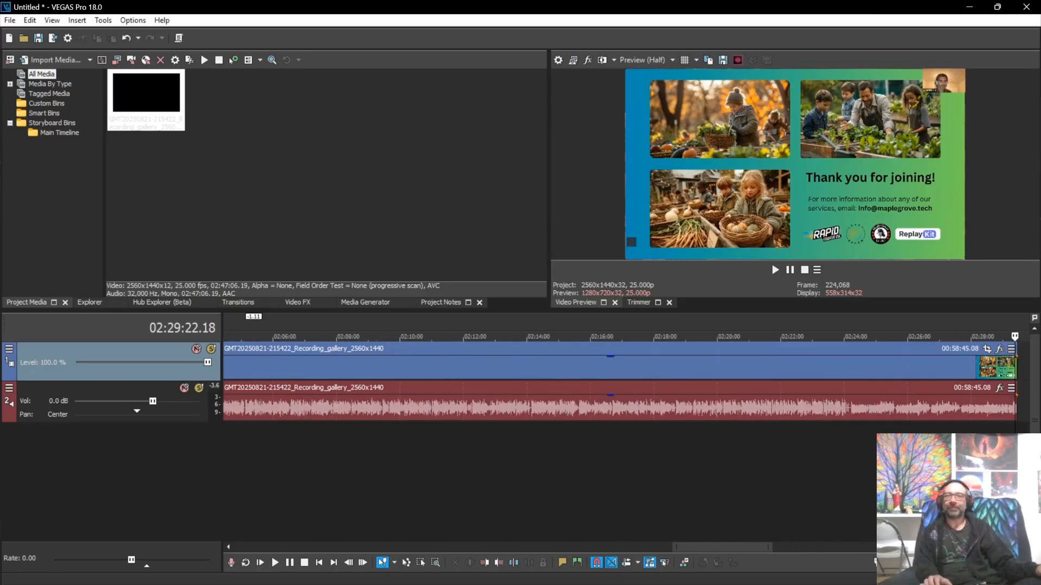
scroll(607, 445, "down", 4)
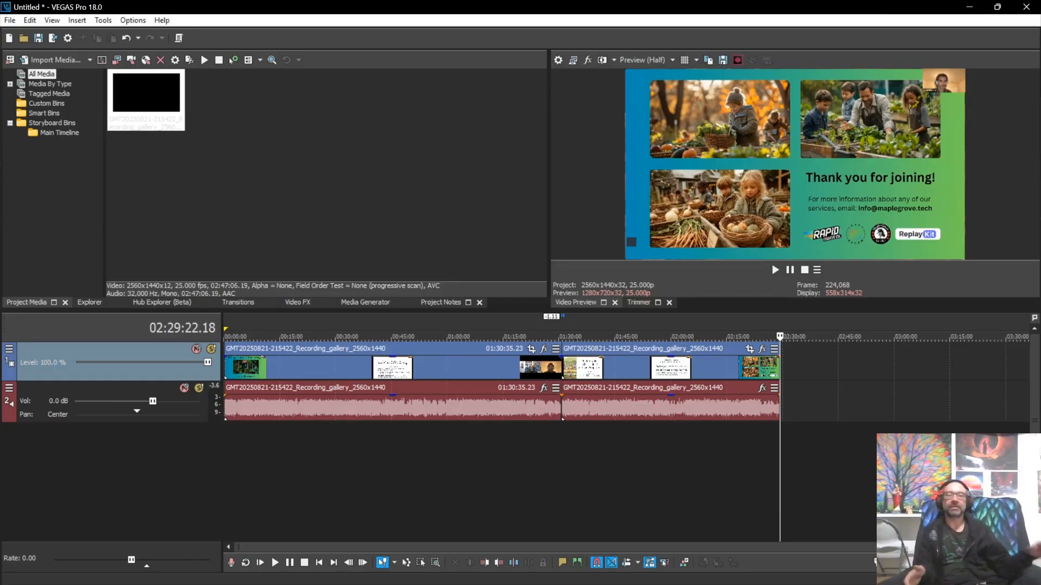
Step: Preview the recording at 00:17, 00:33, 01:19, 8 Forms of Capital, then Cost Considerations at 02:12:31
left_click(288, 337)
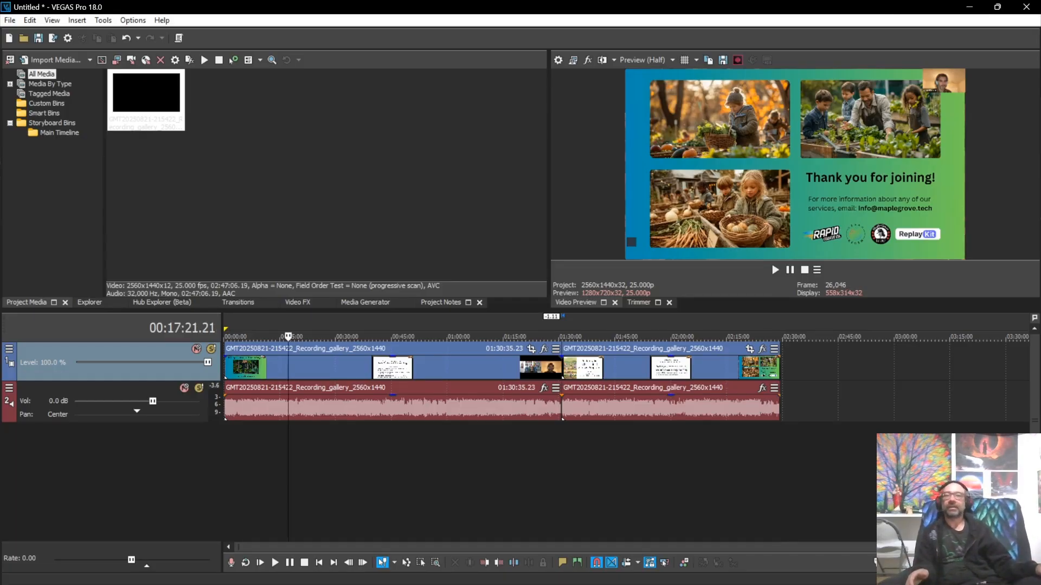
left_click(350, 337)
left_click(520, 337)
left_click(607, 337)
left_click(716, 337)
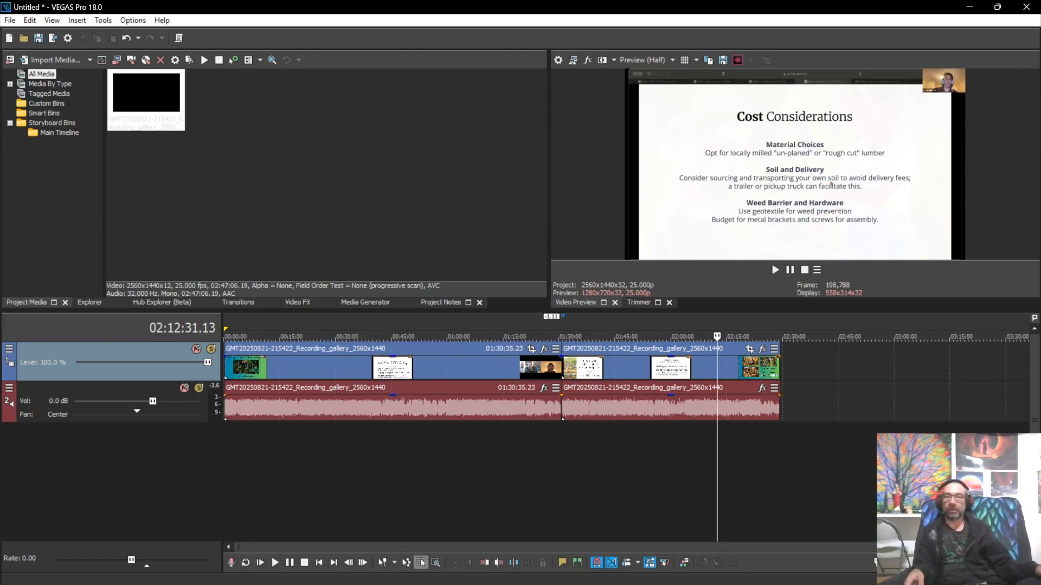
Step: Select all events and turn on Switches > Disable Resample for them
key("ctrl+a")
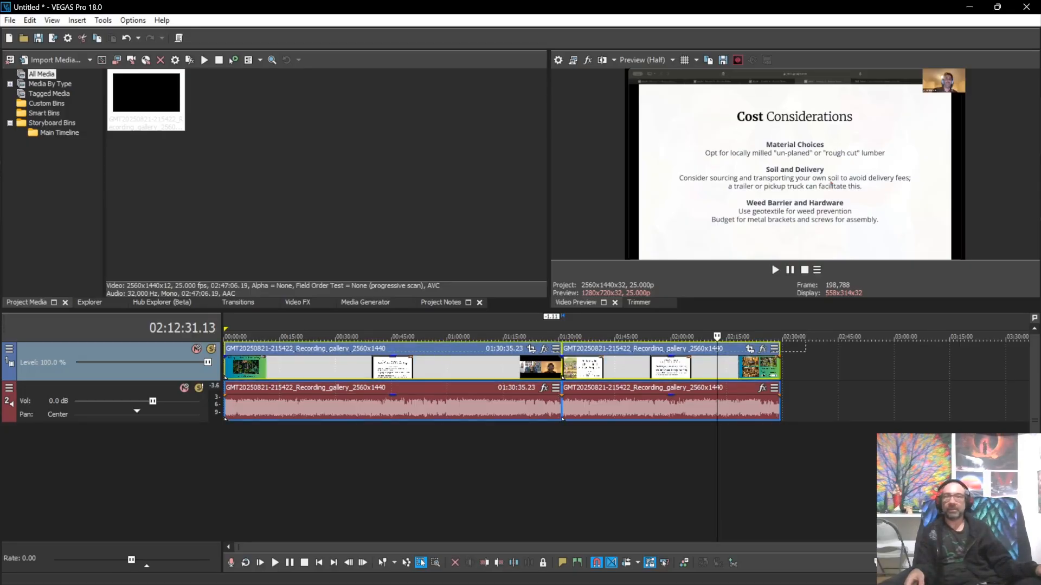
right_click(439, 364)
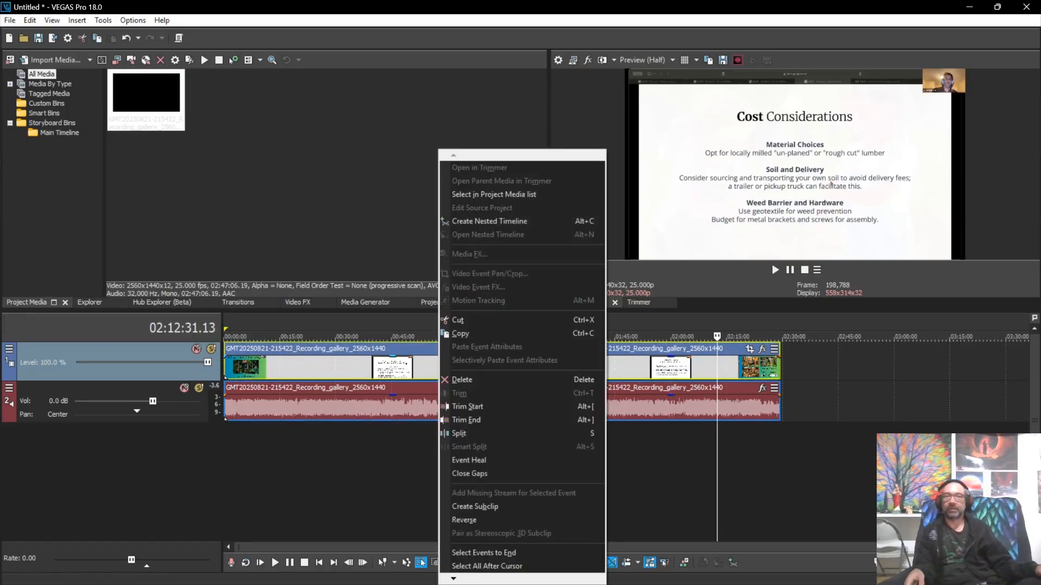
mouse_move(454, 579)
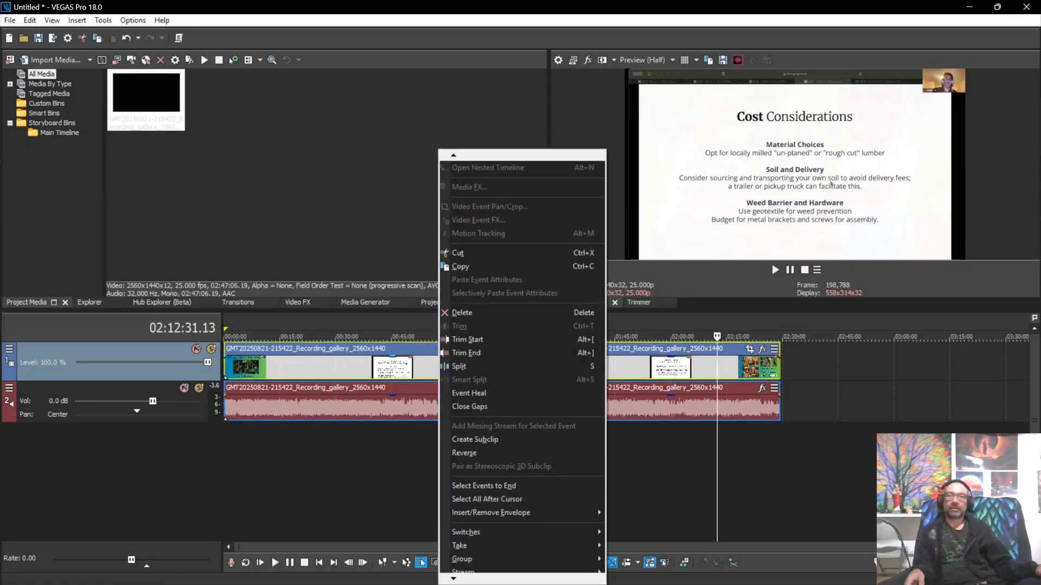
mouse_move(521, 512)
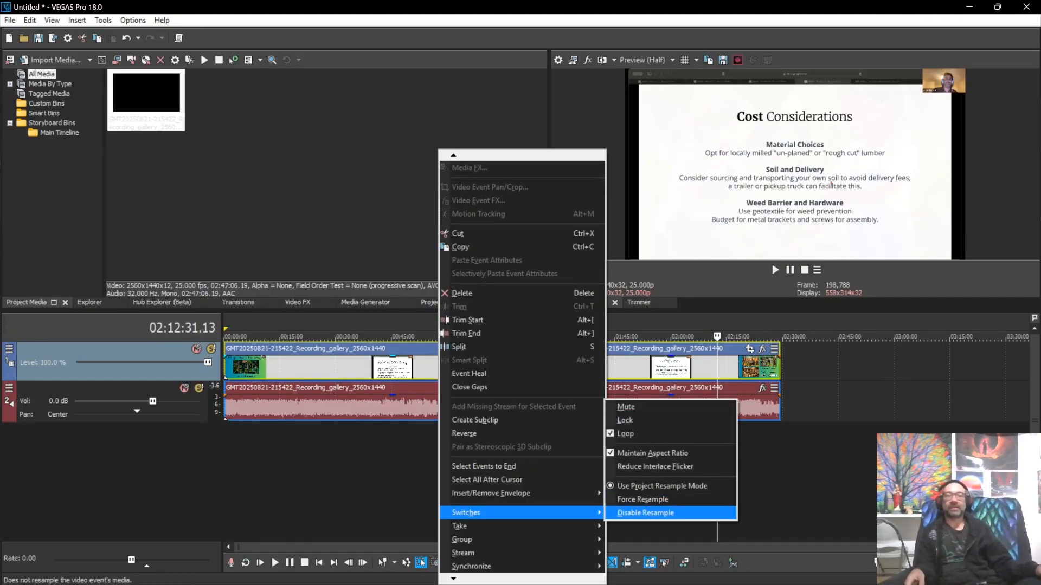
left_click(645, 513)
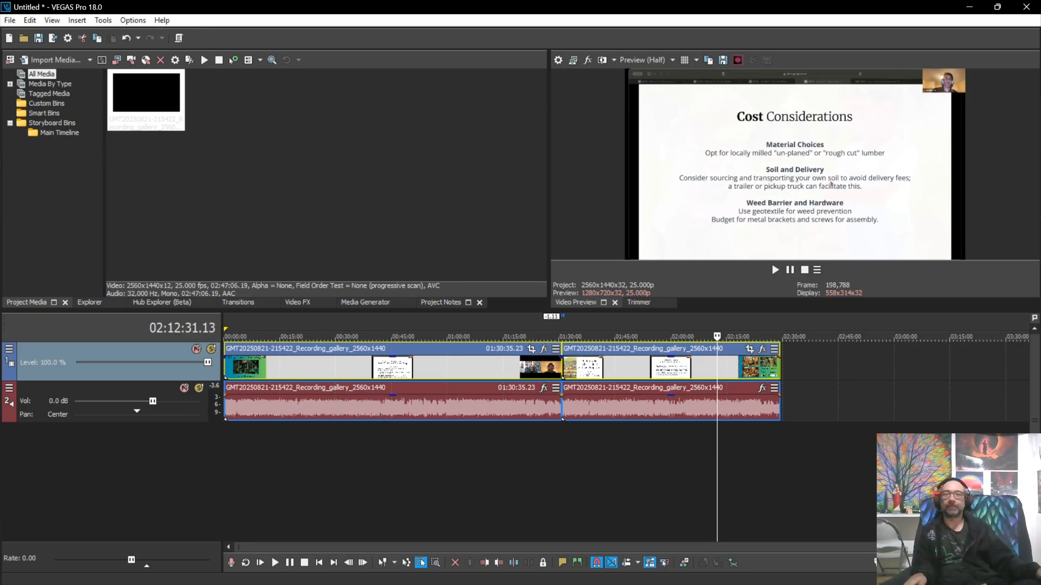
Step: Return to the Normal Edit tool and preview 02:21:22 and the Summer Workshops slide at 01:17:58
left_click(382, 562)
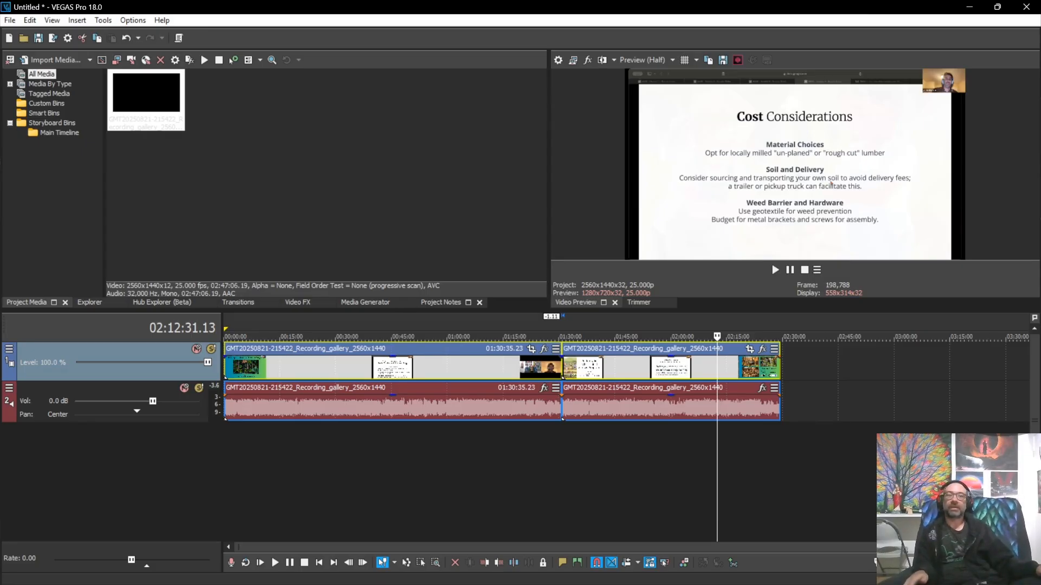
left_click(750, 471)
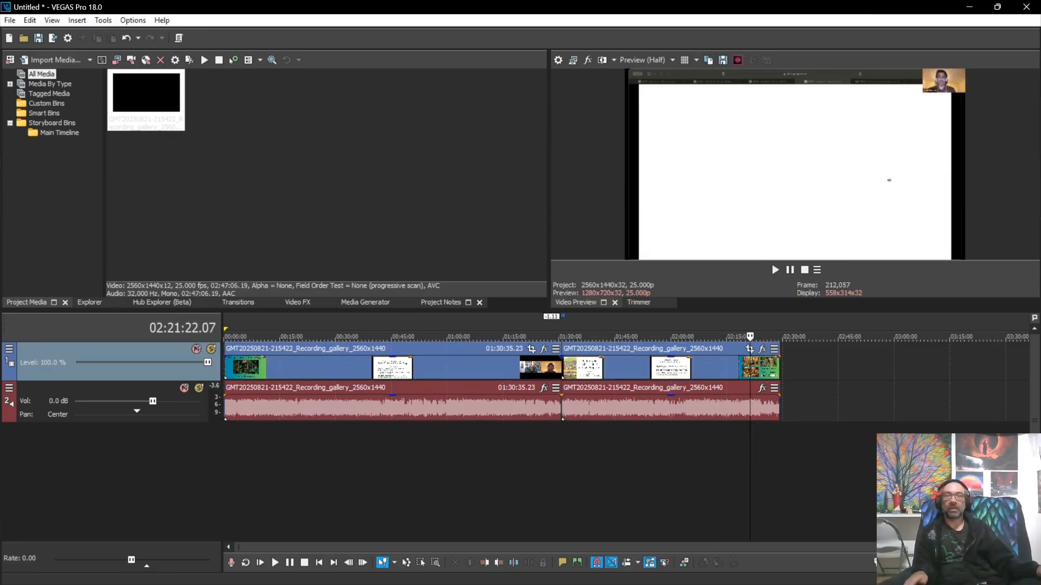
left_click(514, 471)
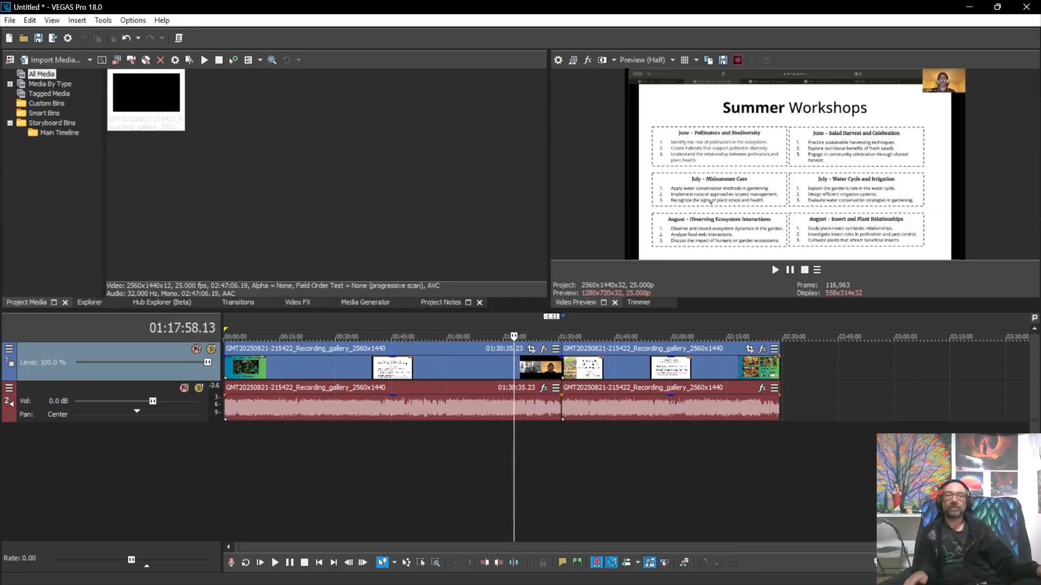
Step: Check the project span and event boundary, then select every event in the project
left_click_drag(779, 466, 225, 466)
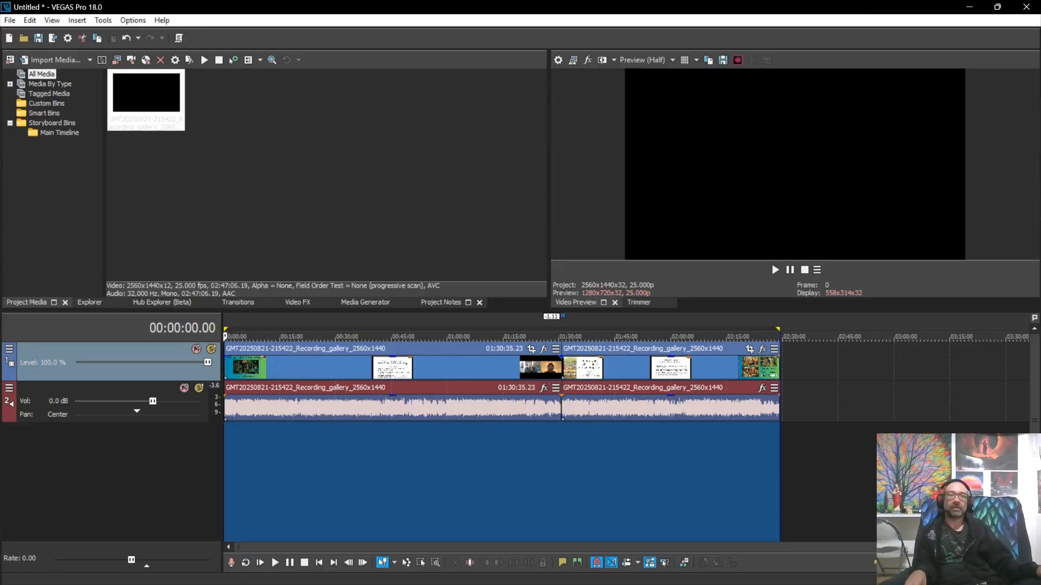
left_click(804, 404)
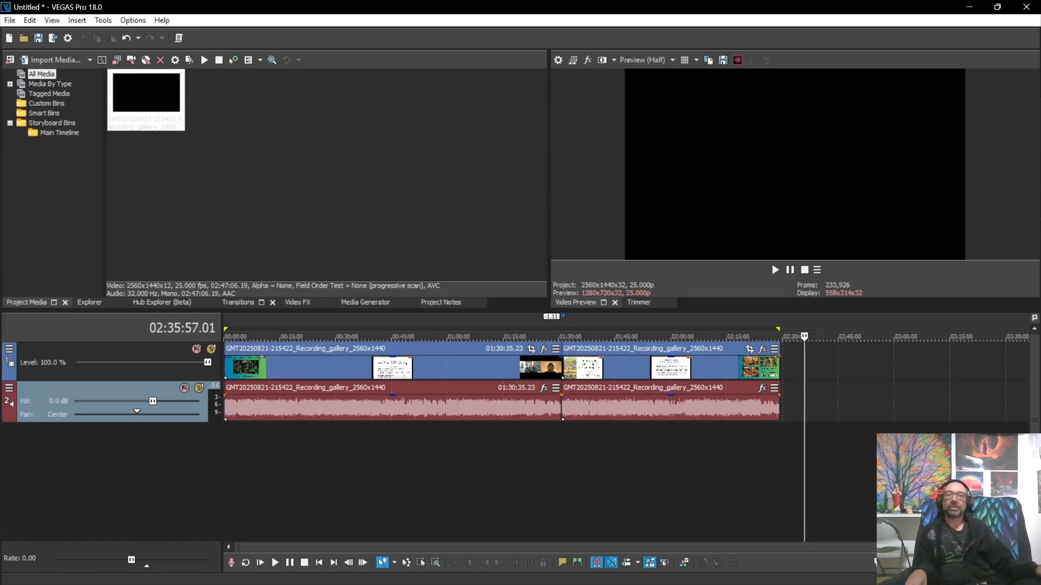
left_click(562, 449)
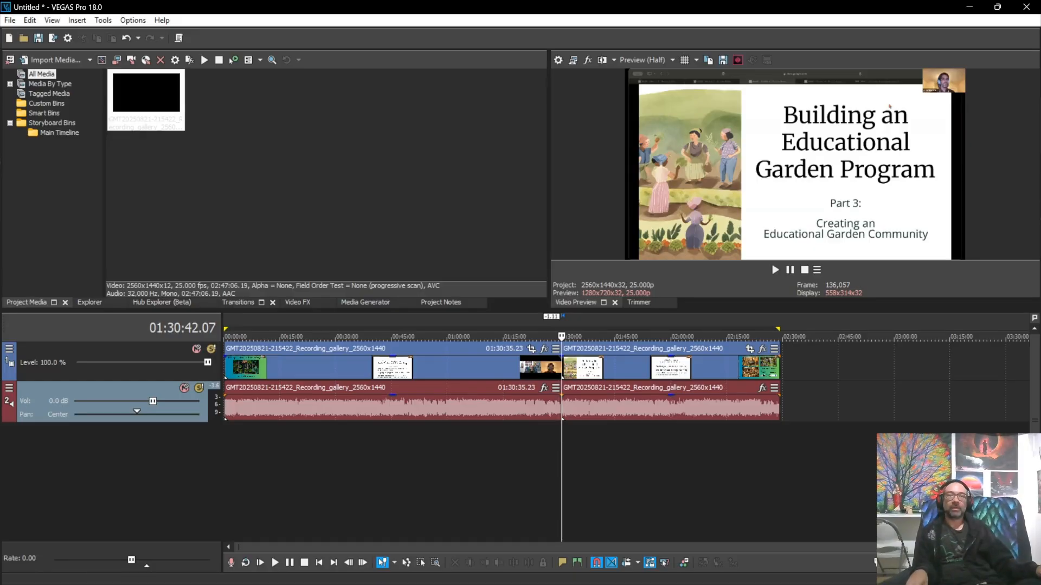
key("ctrl+a")
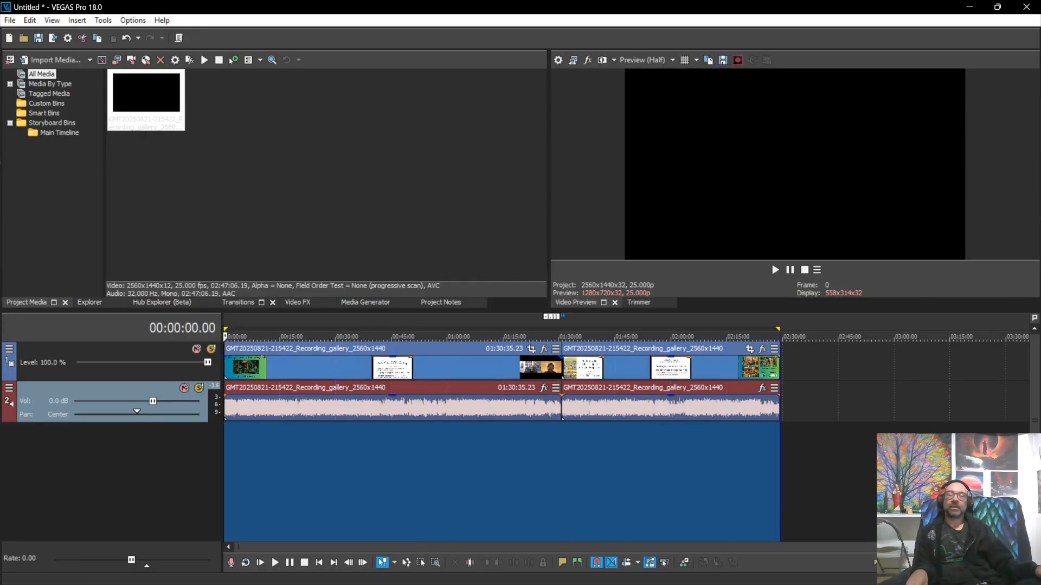
left_click(10, 20)
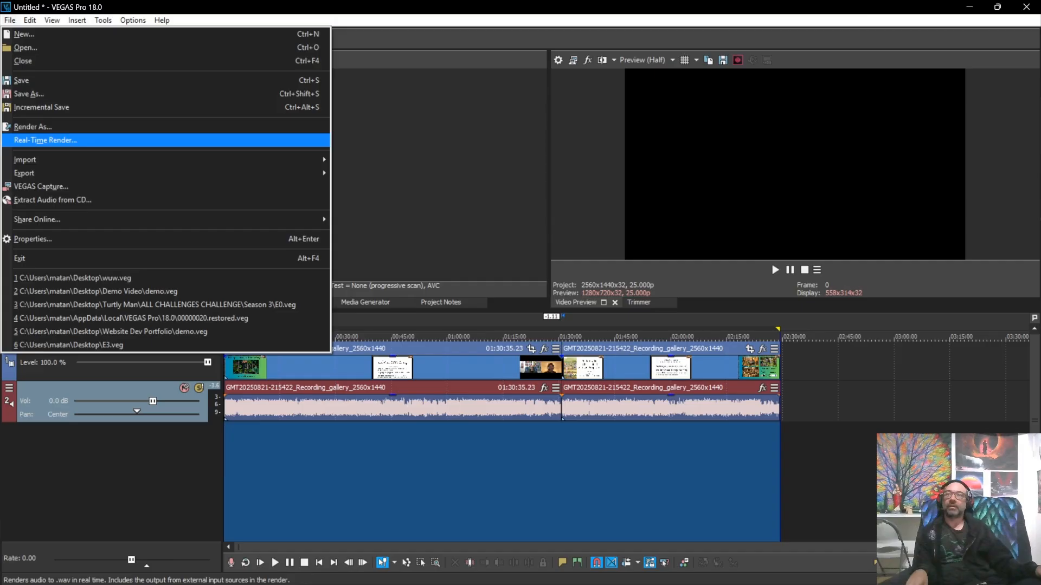
Step: Open Render As with MAGIX AVC/AAC MP4 and the Custom HD 1080p 29.97 fps template
left_click(33, 126)
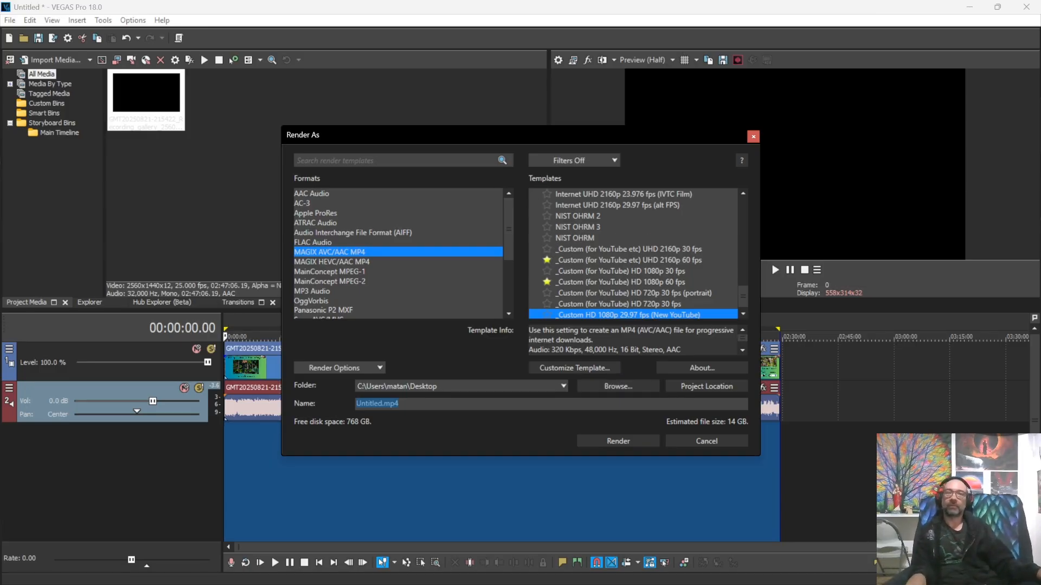
scroll(633, 271, "down", 1)
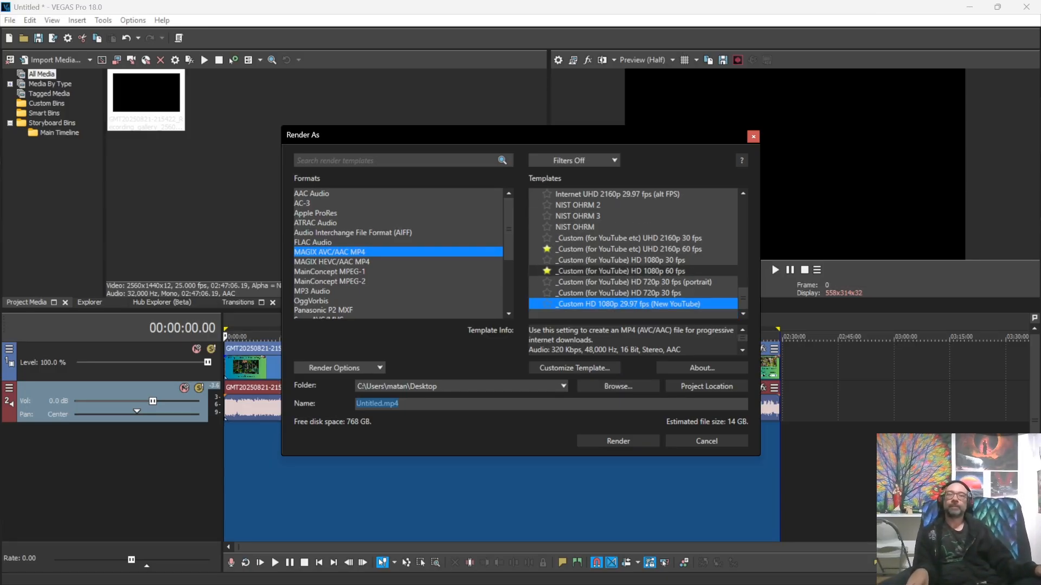
left_click_drag(542, 135, 299, 83)
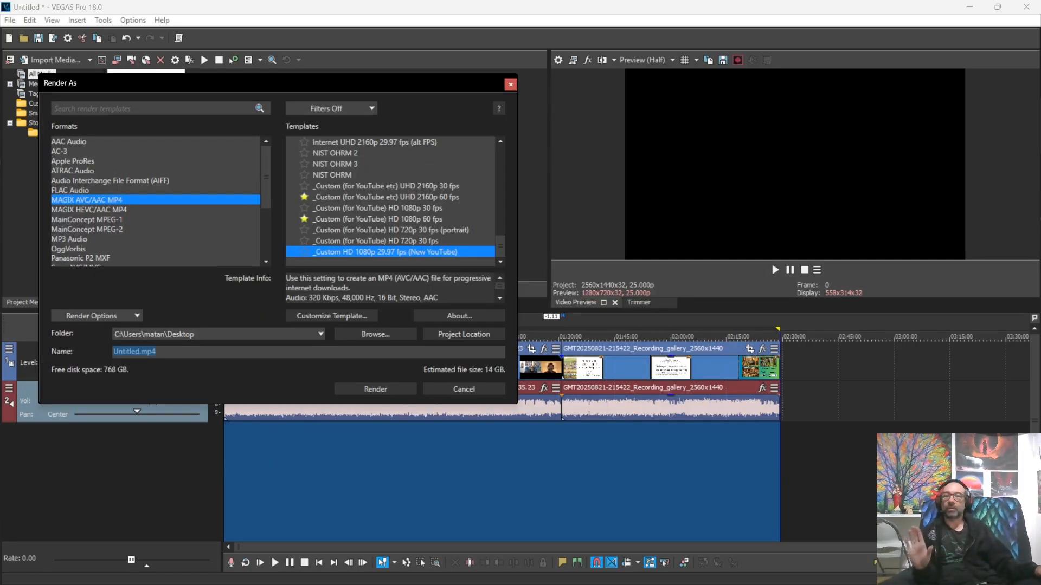
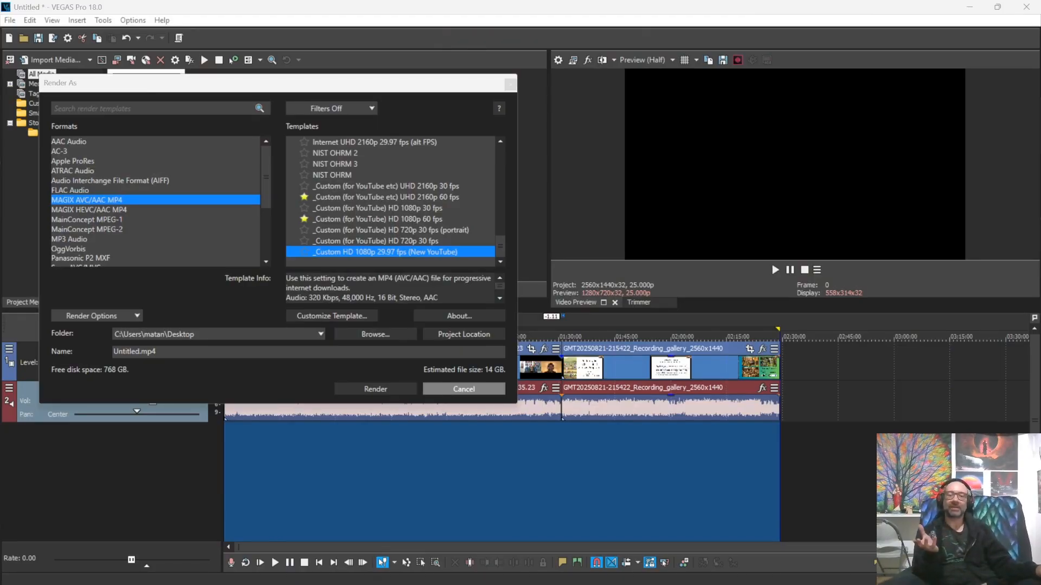
Step: Cancel the Render As dialog without rendering, keeping the gallery clips on the timeline
left_click(463, 390)
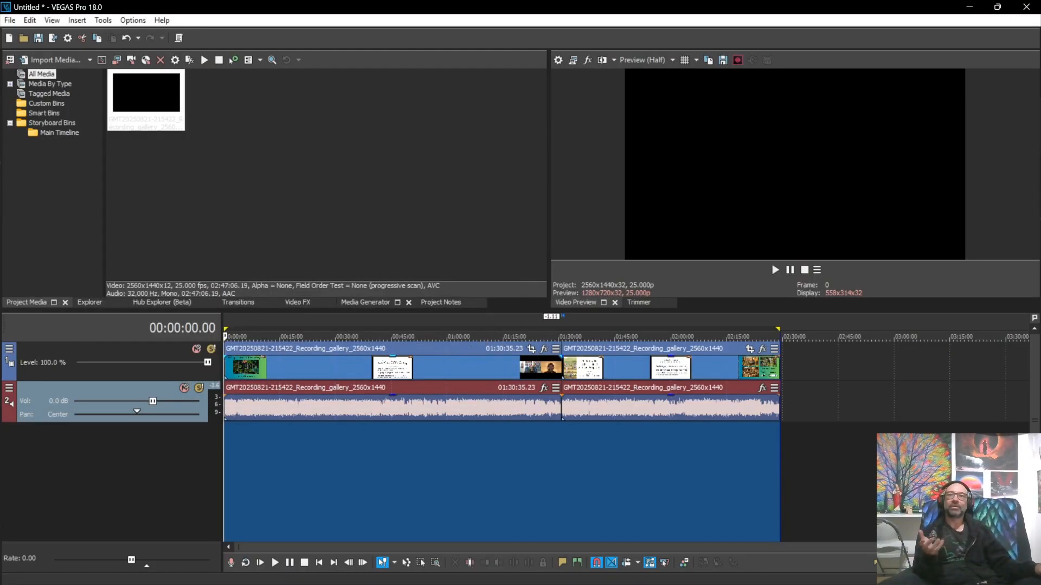
left_click_drag(549, 174, 4, 173)
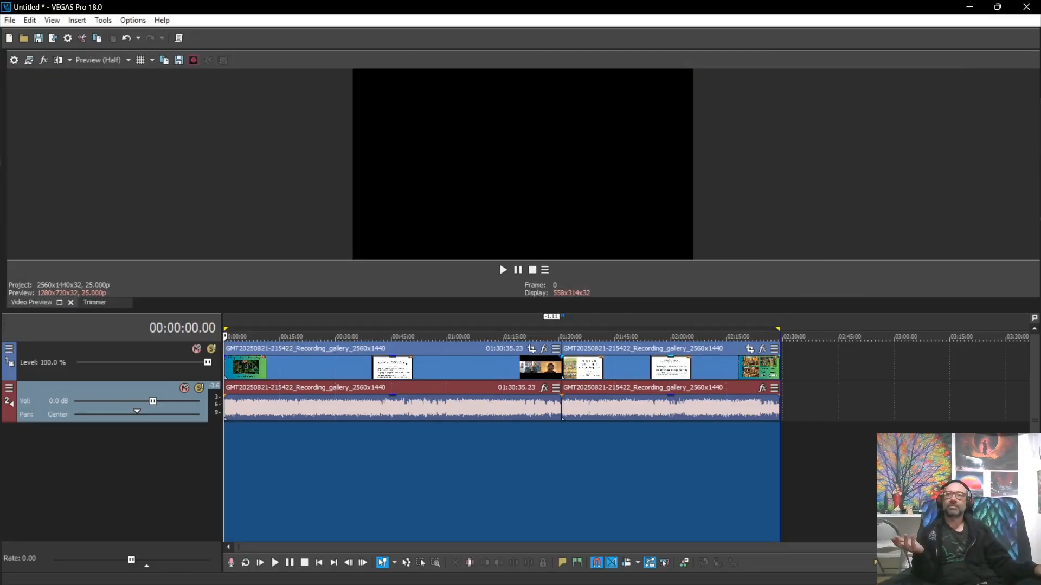
left_click_drag(4, 173, 509, 173)
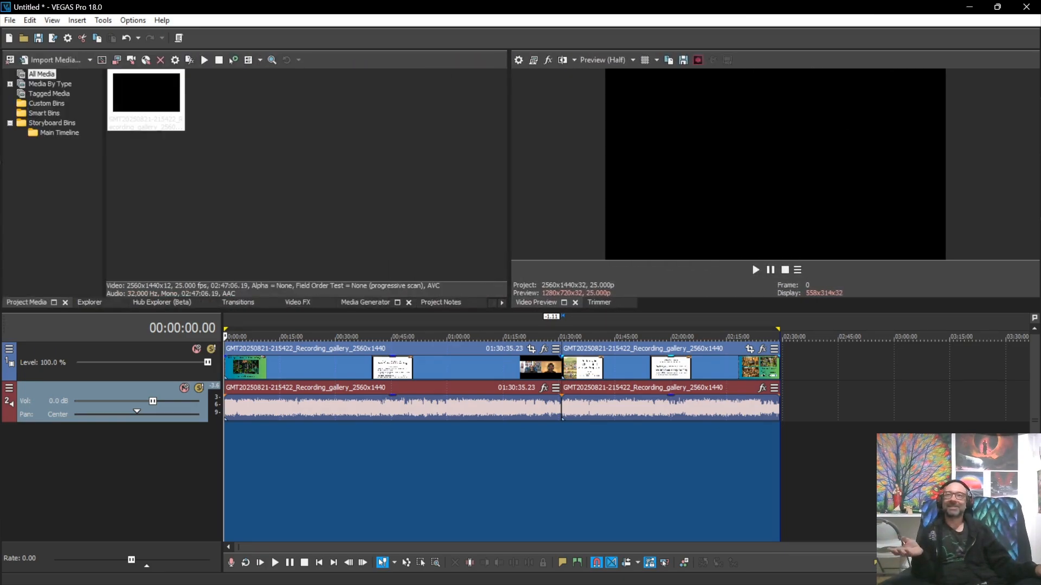
left_click(52, 20)
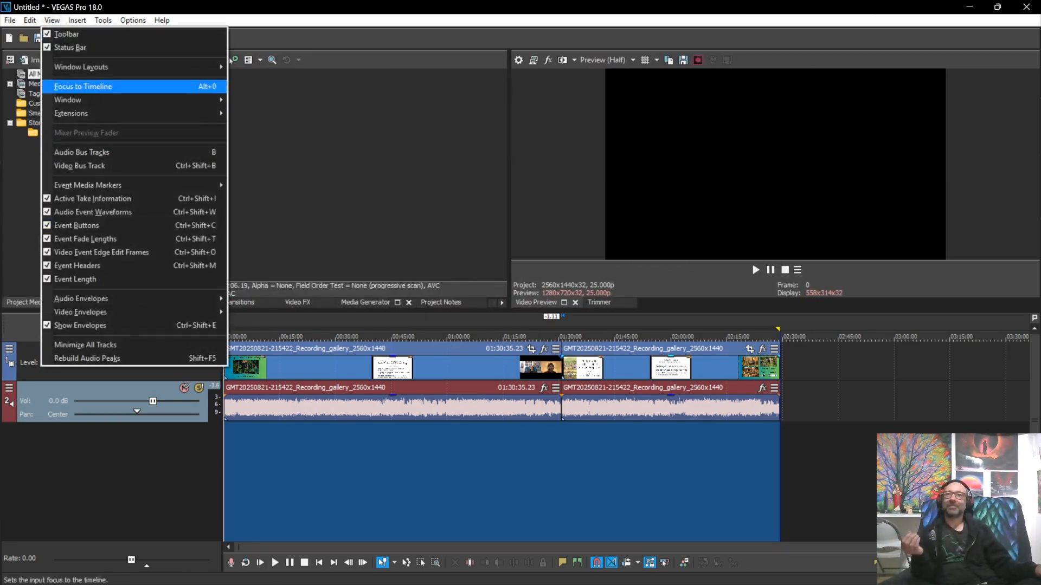
key("Right")
key("Down")
key("Down")
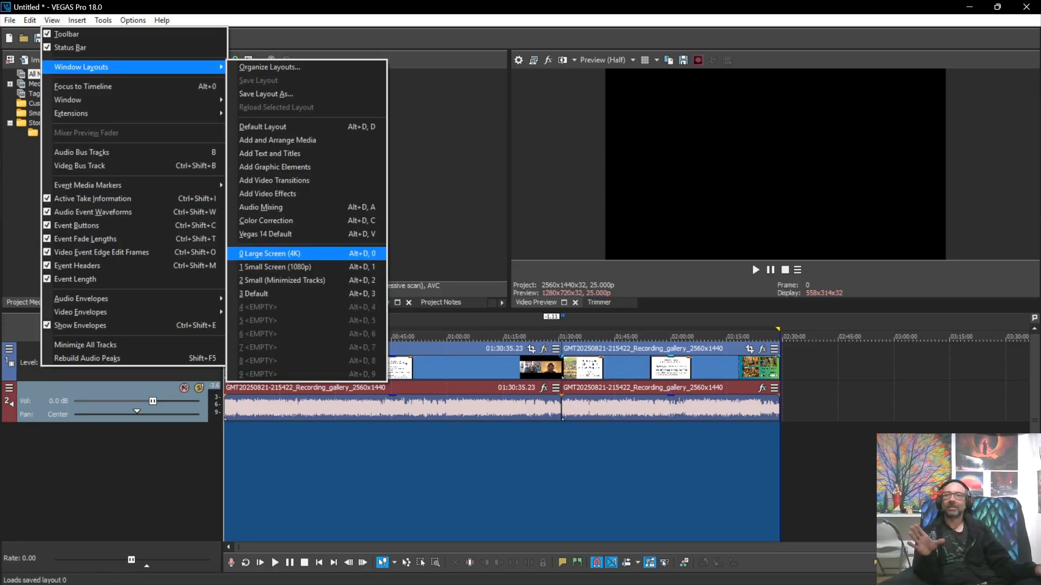
key("Escape")
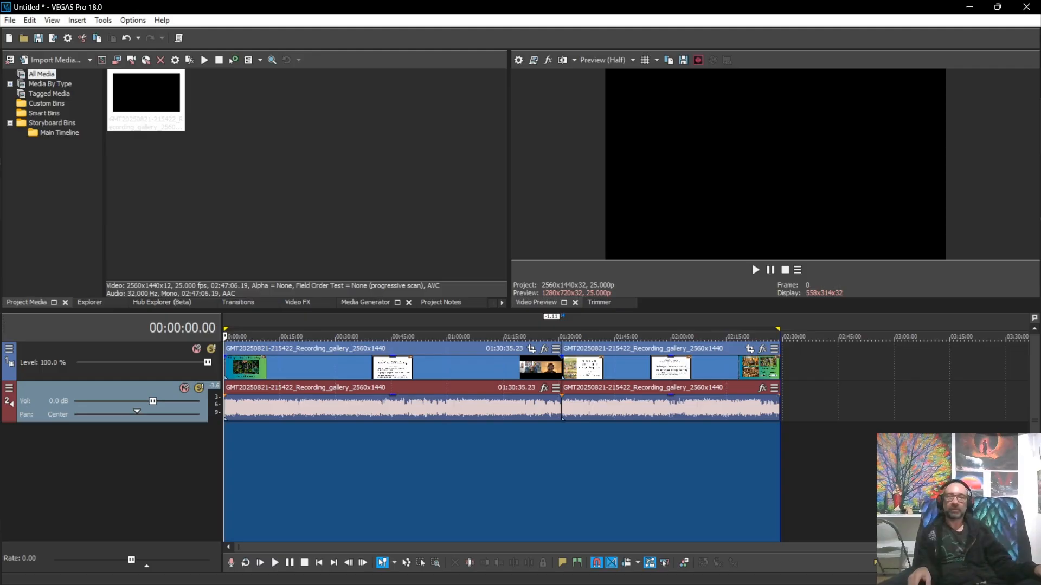
Step: Put the playhead at 01:15:40 and open Customize Template for the MAGIX AVC/AAC MP4 template
left_click(505, 470)
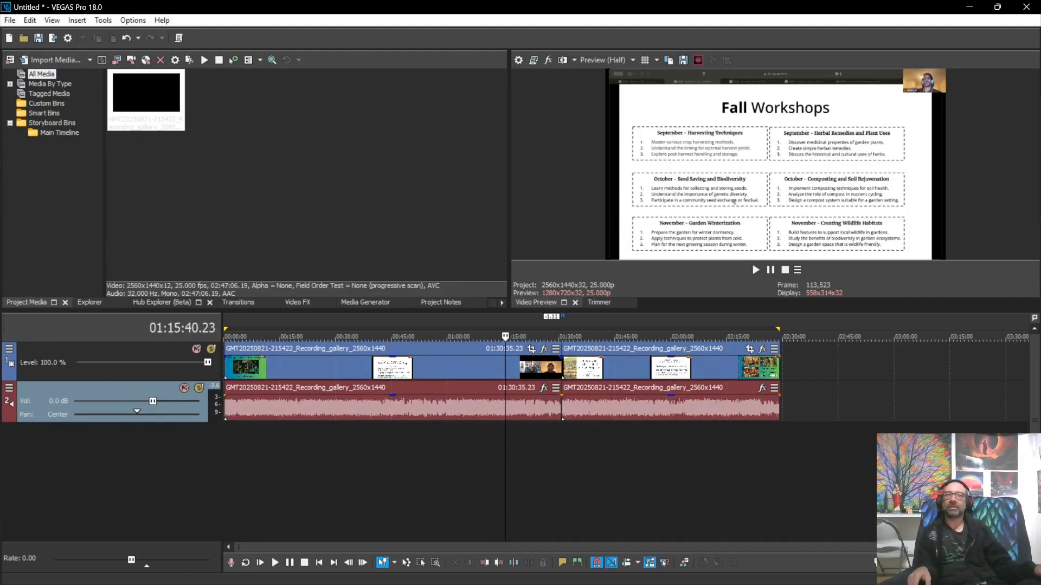
left_click(10, 20)
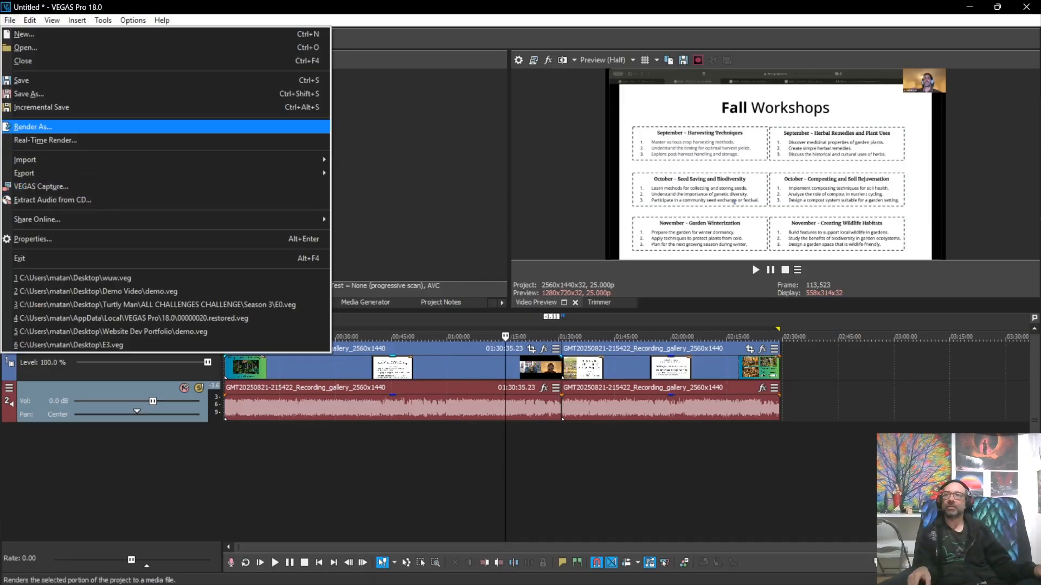
left_click(32, 127)
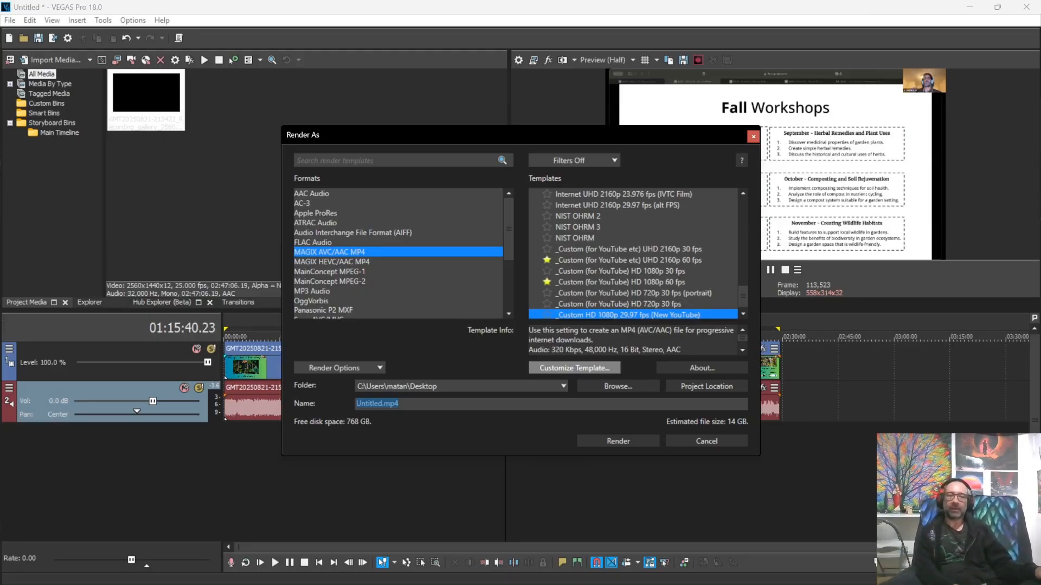
left_click(574, 368)
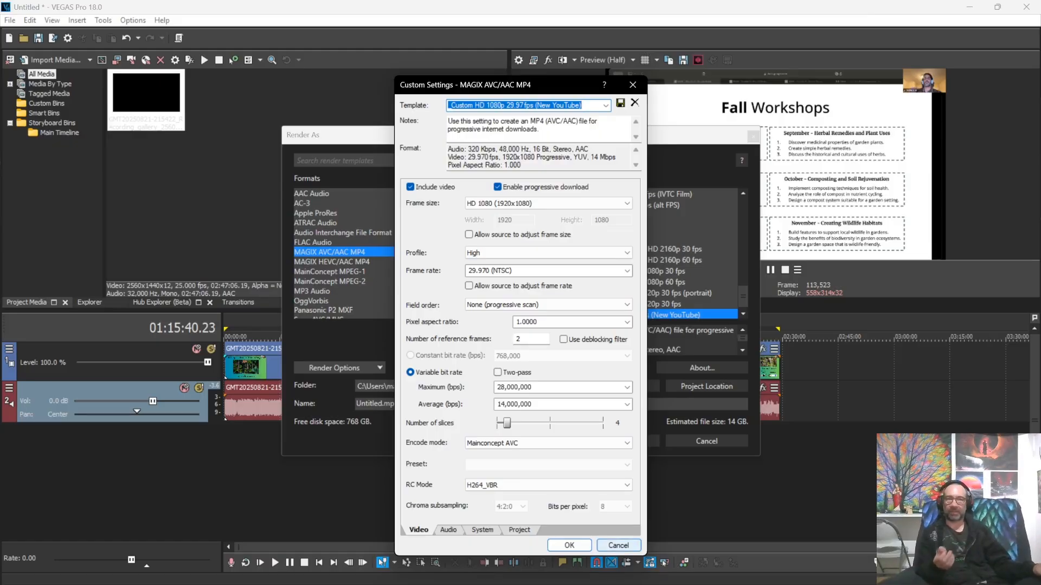
Step: Cancel the Custom Settings dialog unchanged to return to Render As
left_click(618, 545)
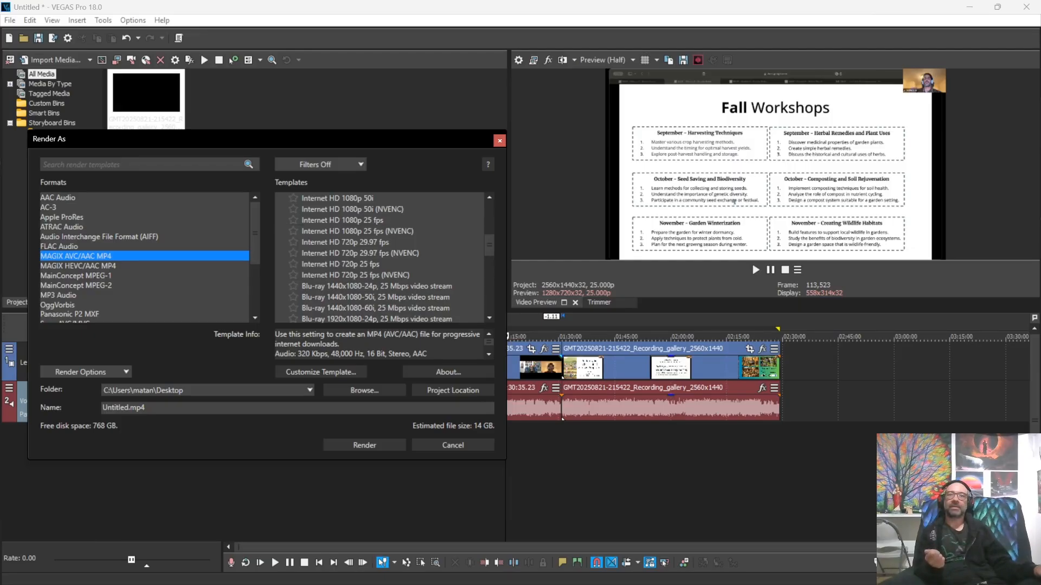
Step: Reposition the Render As window and briefly try the Internet HD 720p 29.97 fps template
left_click_drag(325, 138, 425, 133)
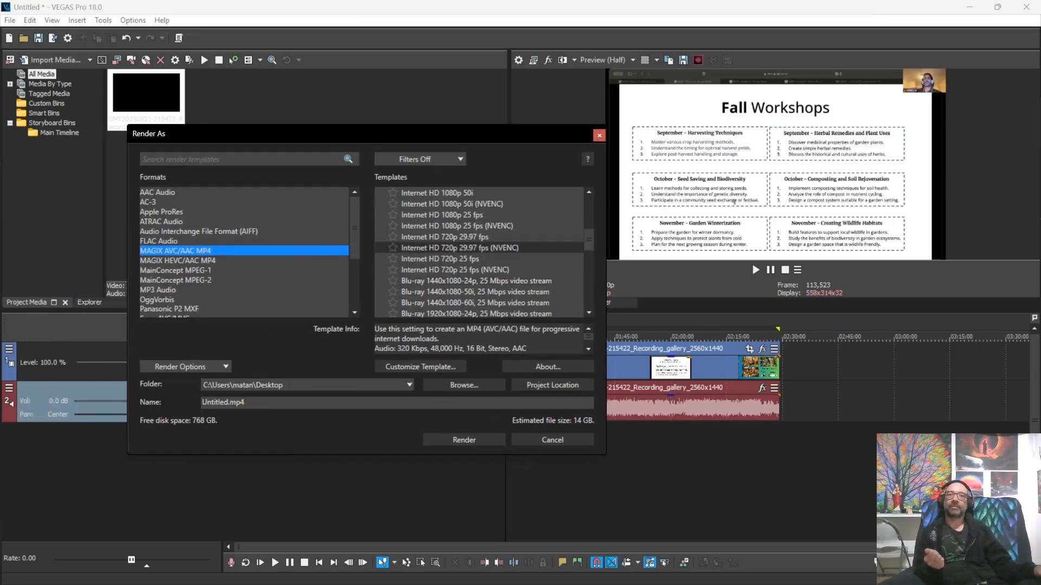
left_click(445, 237)
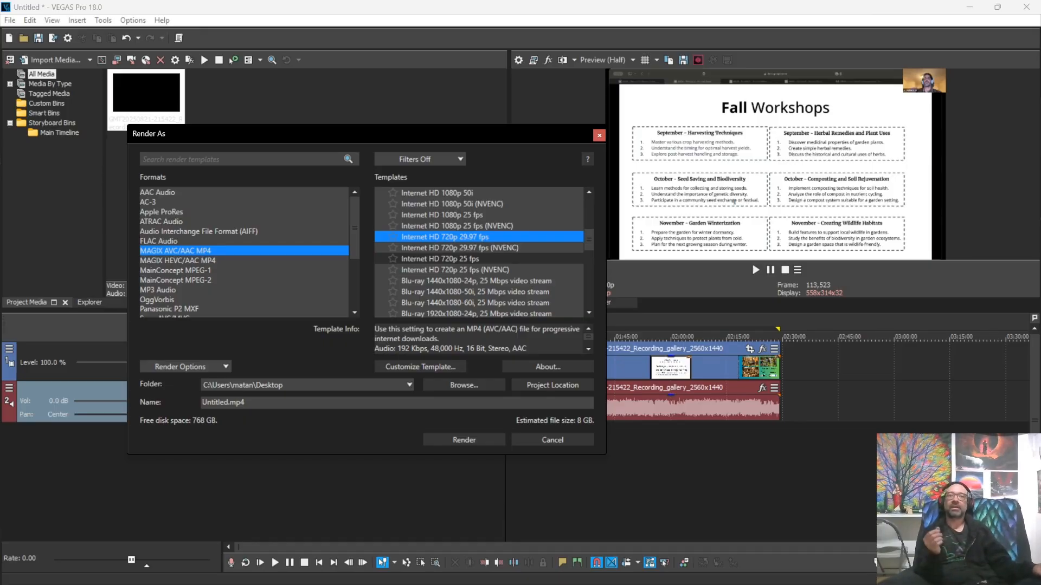
left_click_drag(325, 134, 225, 85)
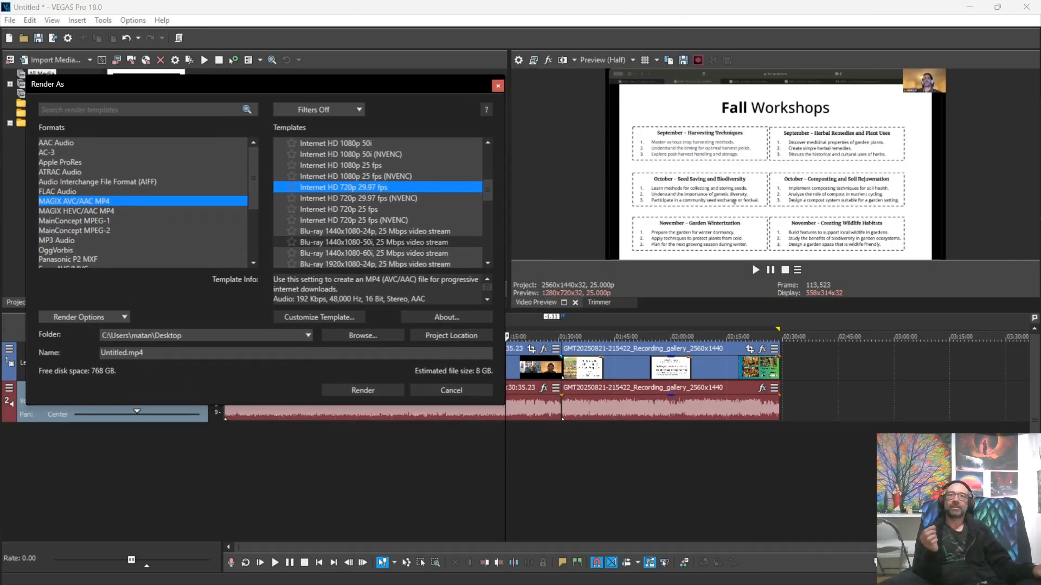
Step: Scroll the MP4 templates and select _Custom HD 1080p 29.97 fps (New YouTube)
scroll(380, 203, "down", 3)
scroll(380, 203, "down", 4)
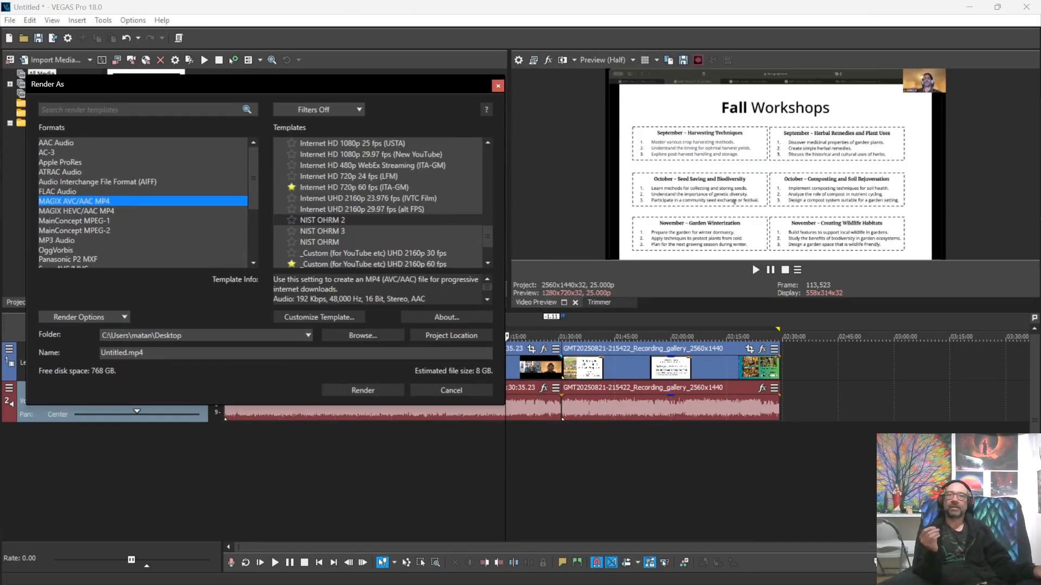
scroll(379, 220, "down", 2)
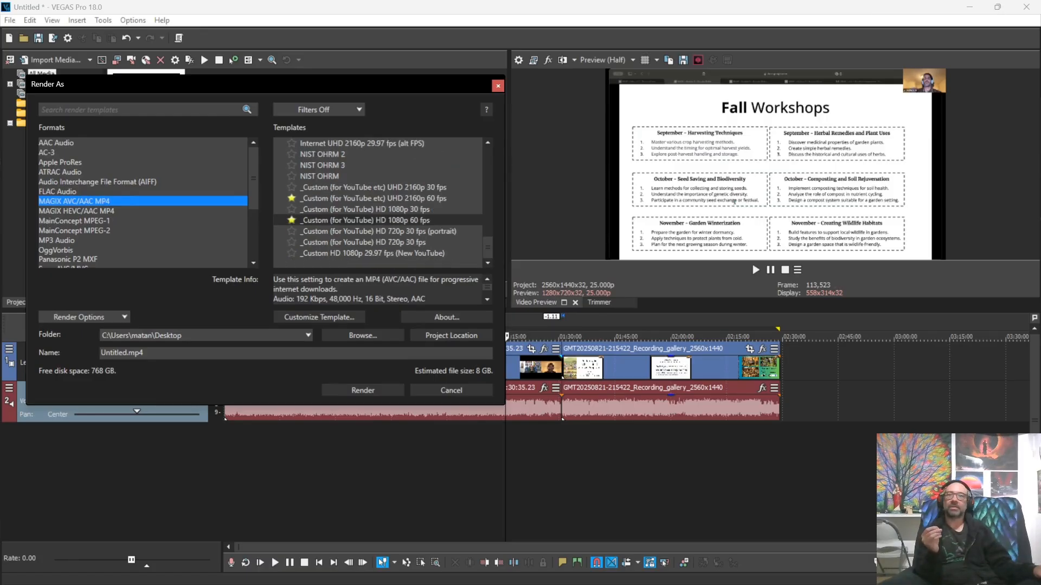
scroll(380, 228, "up", 10)
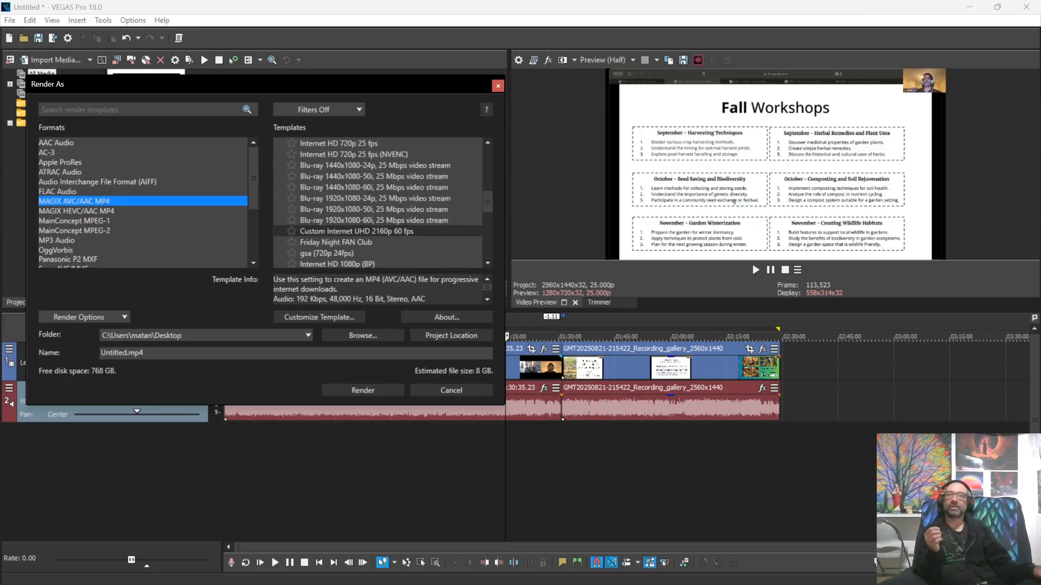
scroll(380, 231, "down", 6)
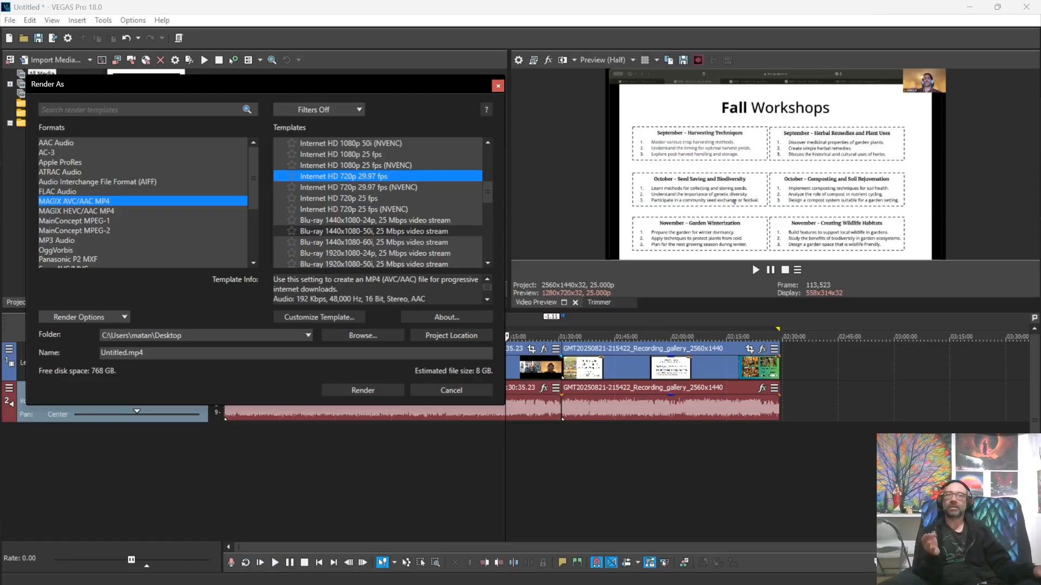
scroll(380, 204, "down", 3)
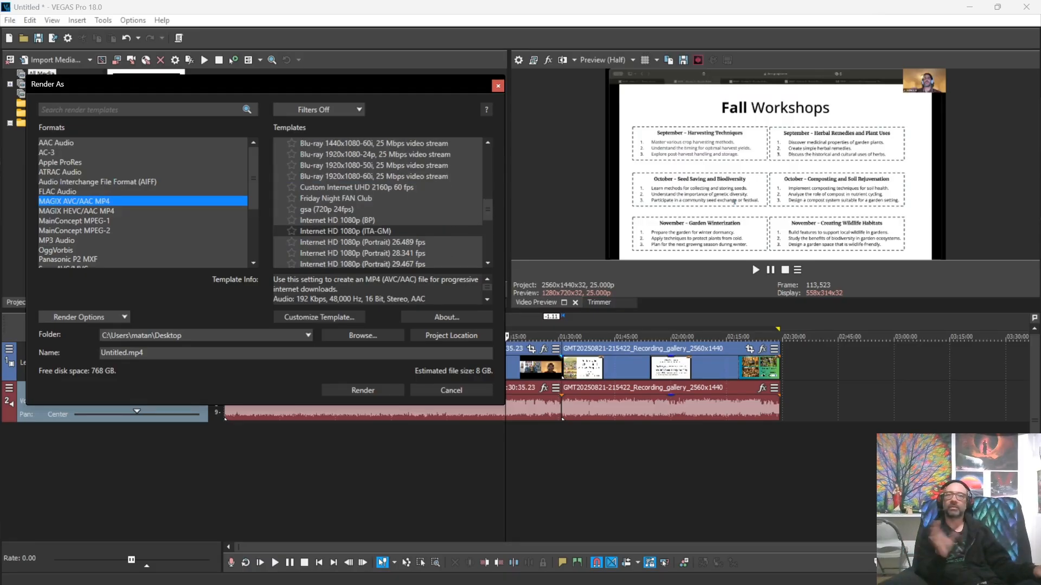
scroll(379, 204, "down", 5)
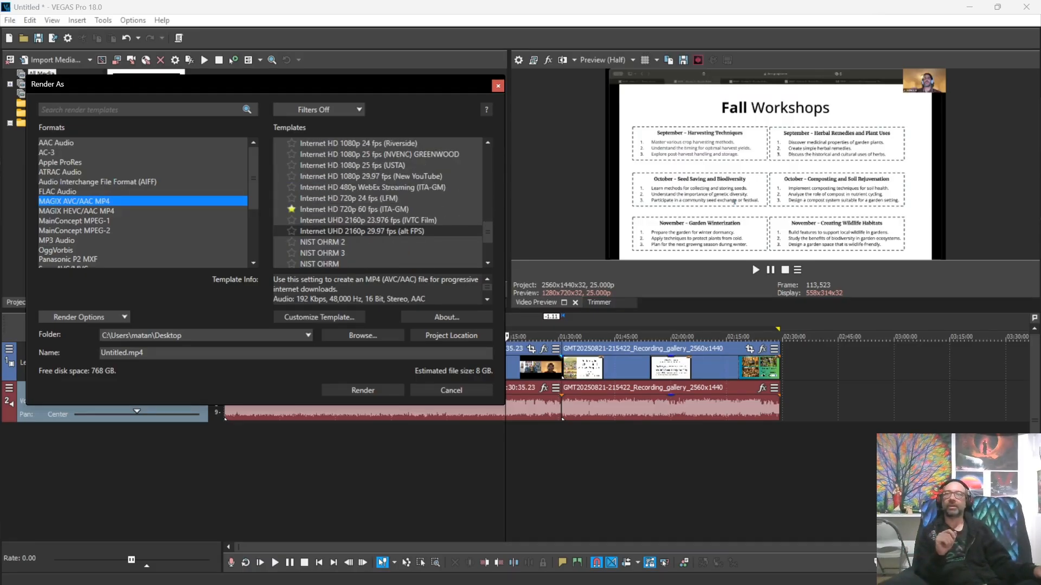
scroll(379, 204, "down", 3)
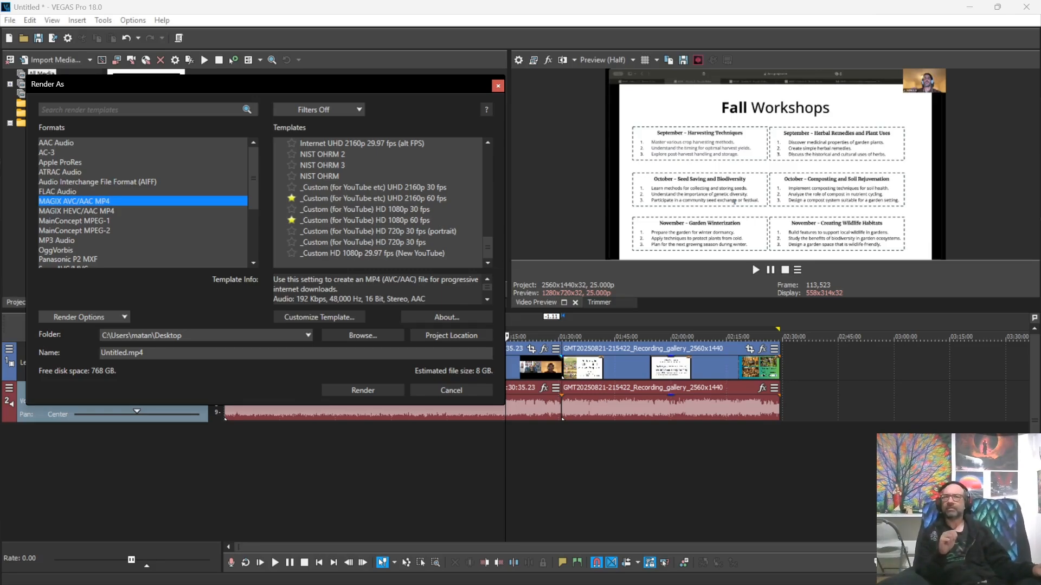
scroll(379, 227, "up", 1)
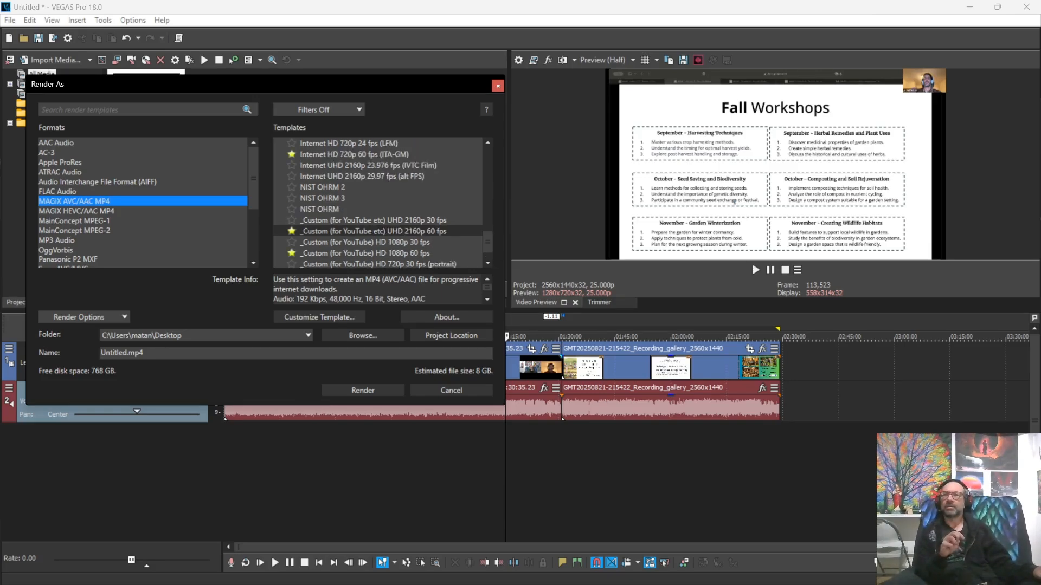
scroll(380, 203, "up", 7)
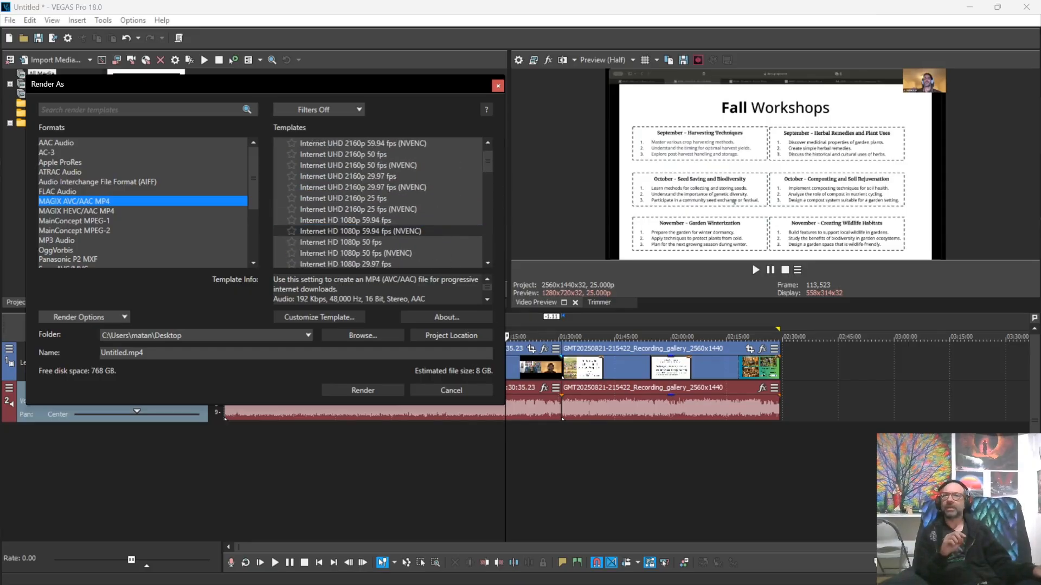
scroll(379, 231, "down", 1)
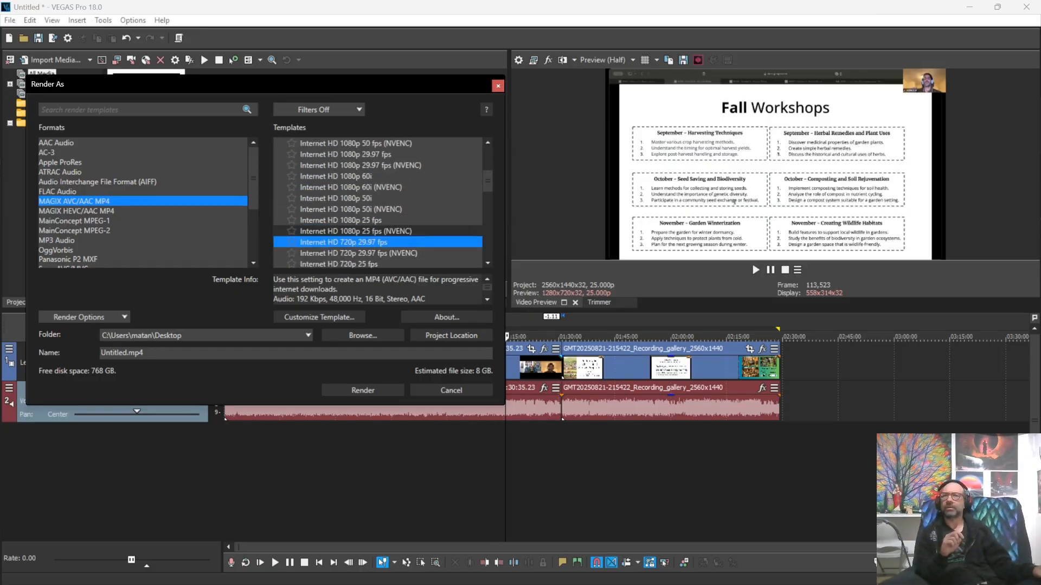
scroll(380, 203, "down", 2)
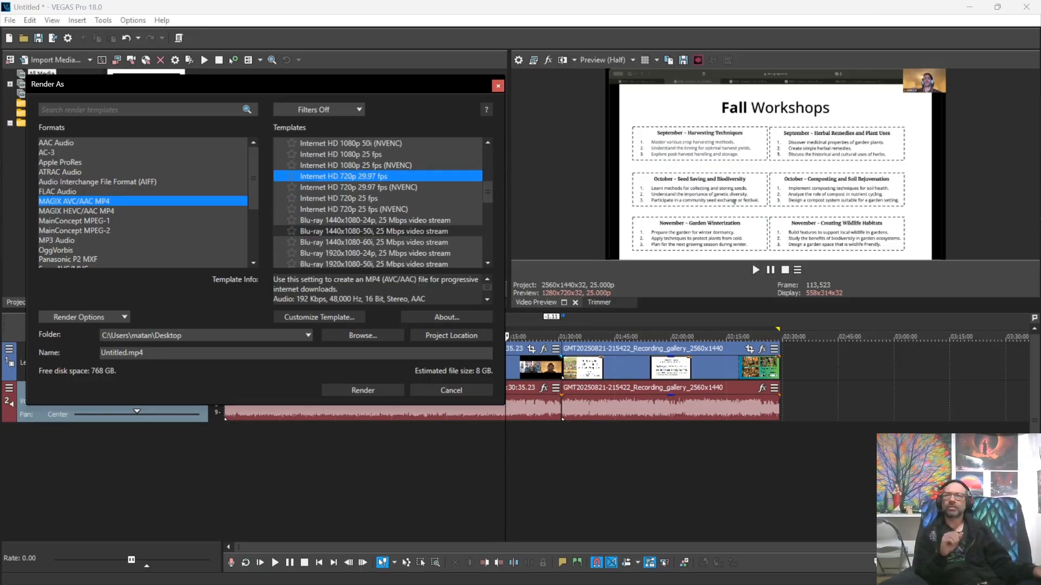
scroll(379, 203, "down", 4)
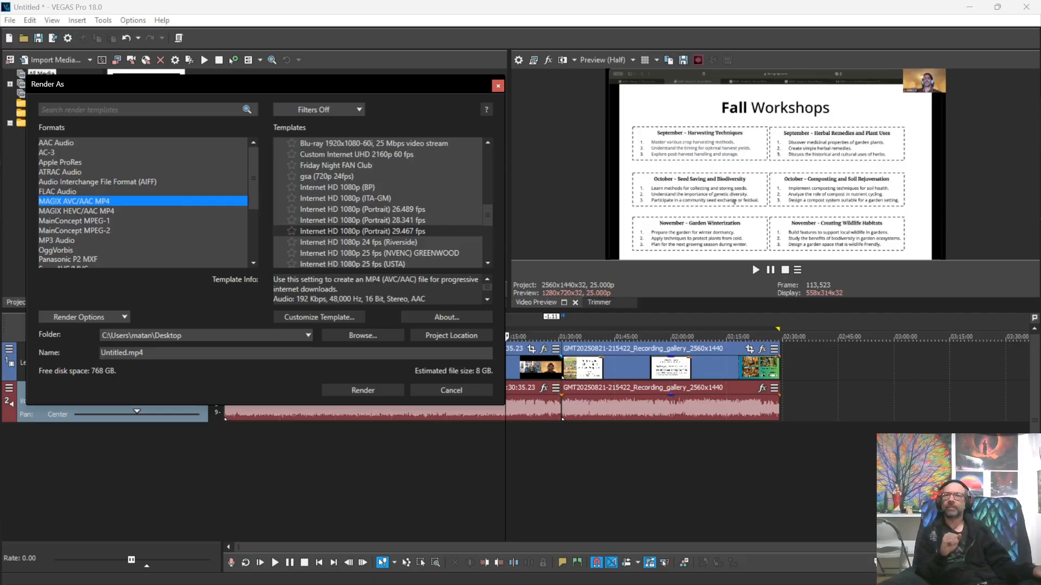
scroll(380, 231, "down", 5)
left_click(372, 253)
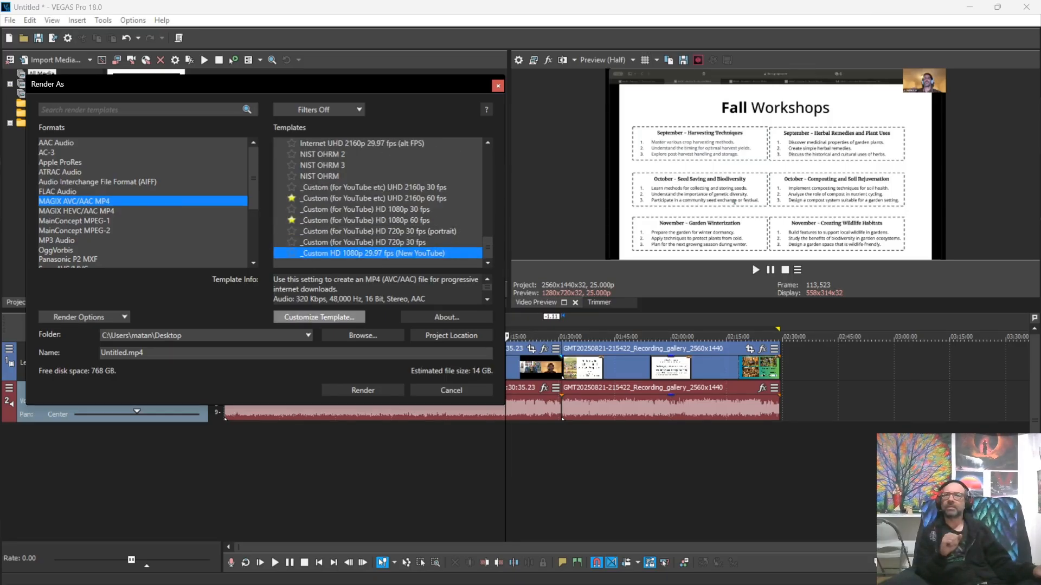
Step: Customize the template and rename it '_Custom HD 2k 25fps (2k recording)'
left_click(319, 317)
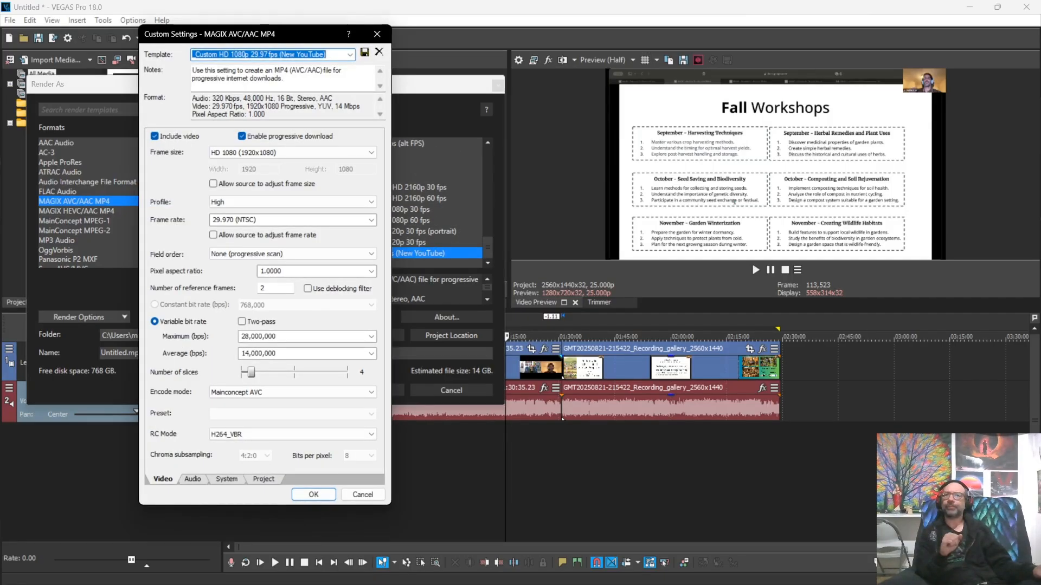
left_click(326, 54)
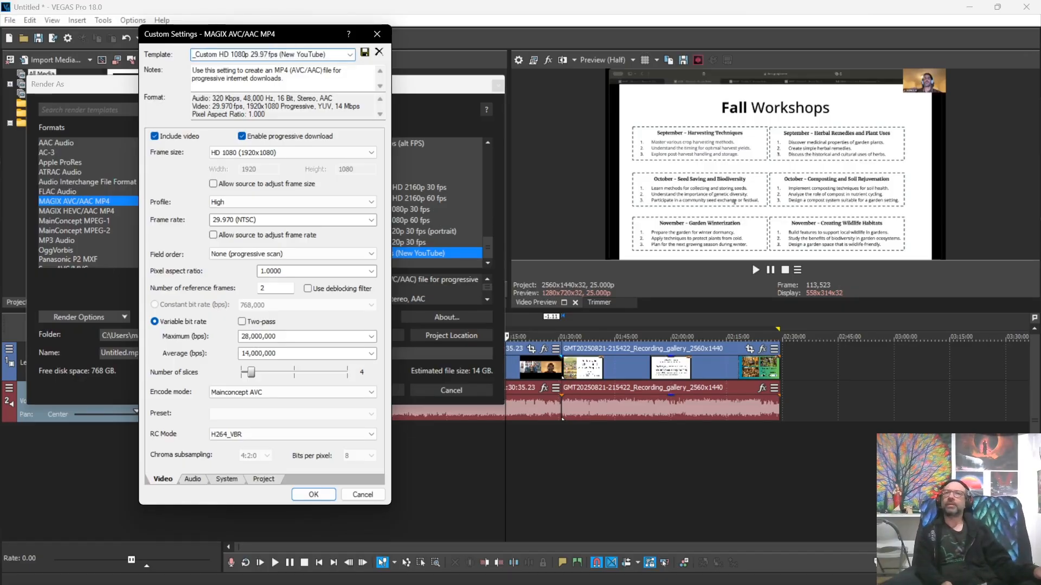
double_click(239, 54)
type("2k")
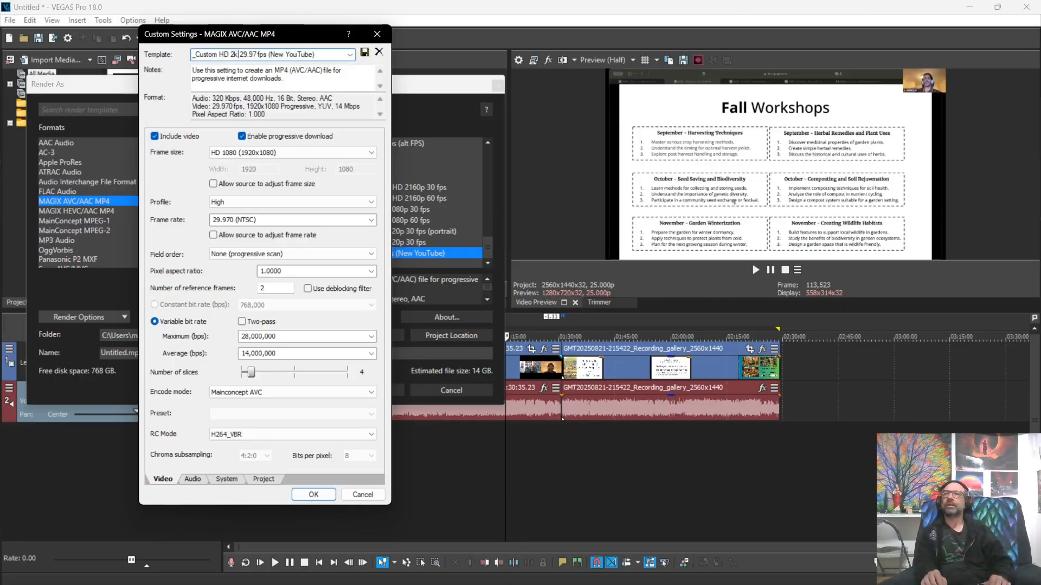
key("Delete")
key("Delete")
key("Delete")
key("Delete")
key("Down")
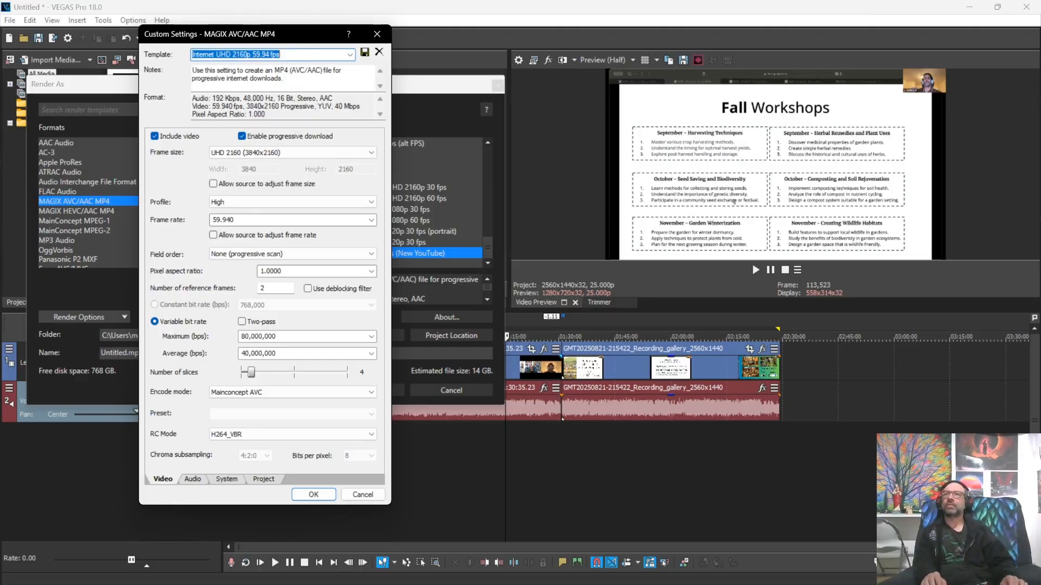
left_click(271, 153)
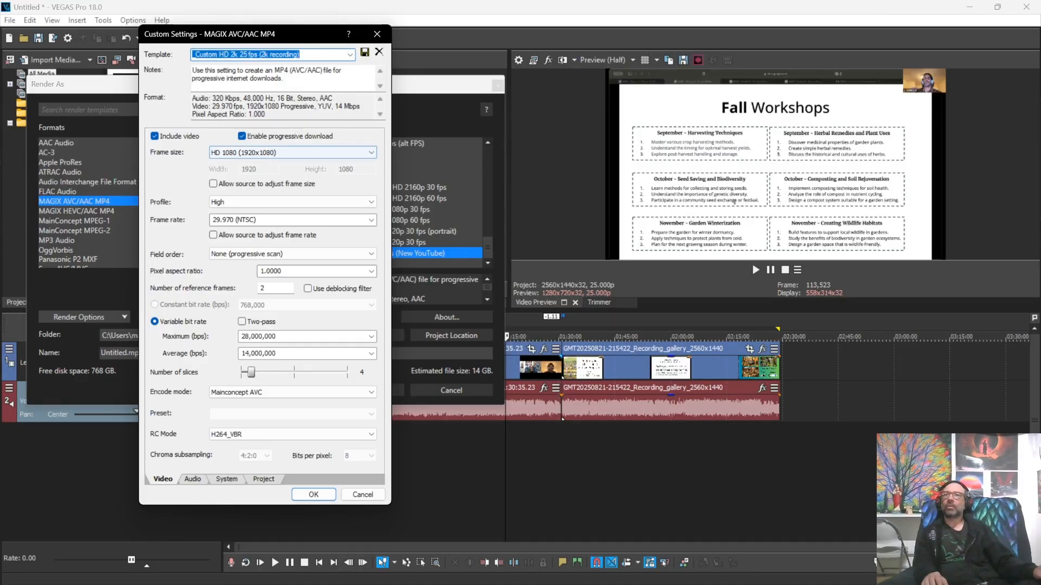
left_click(293, 153)
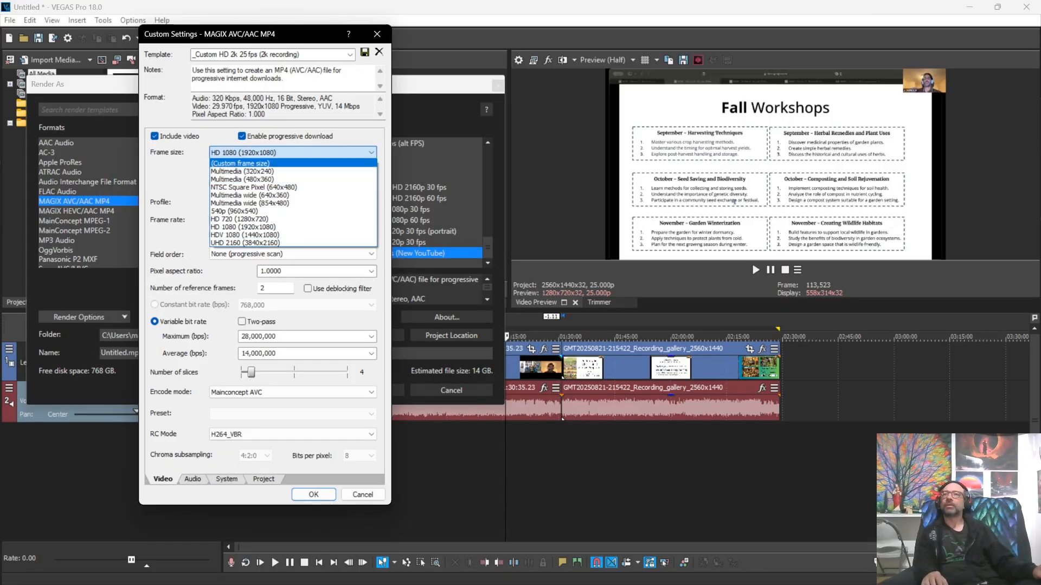
Step: Set a custom 2560 × 1440 frame size, keeping field order as None (progressive scan)
left_click(241, 163)
double_click(249, 169)
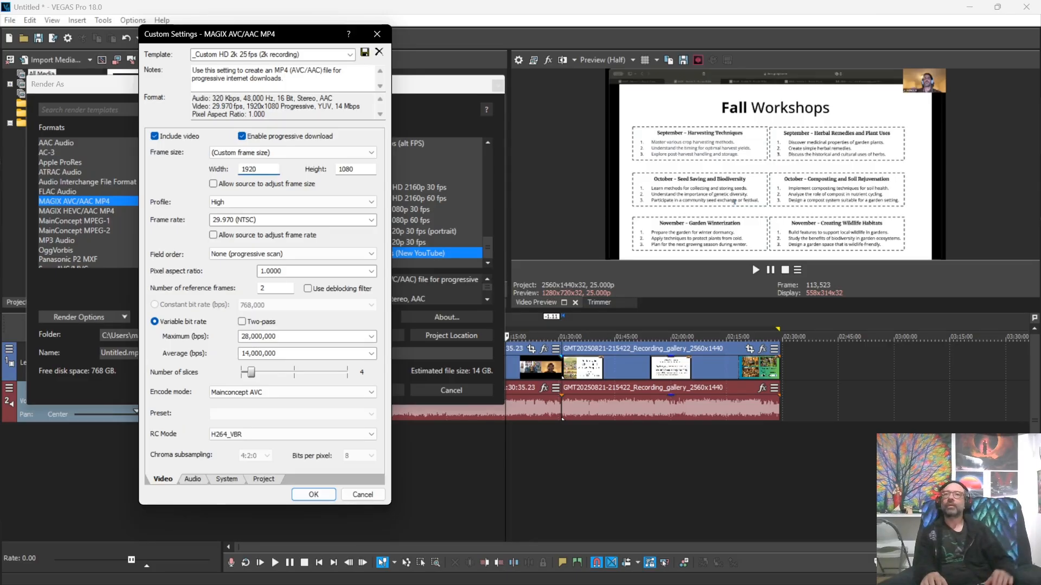
type("2560")
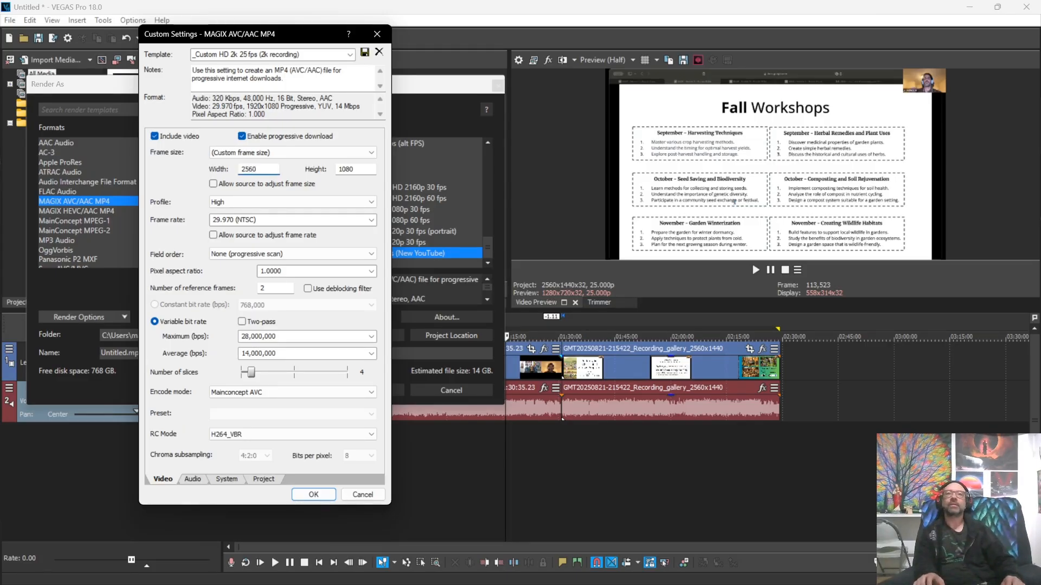
key("Tab")
type("1440")
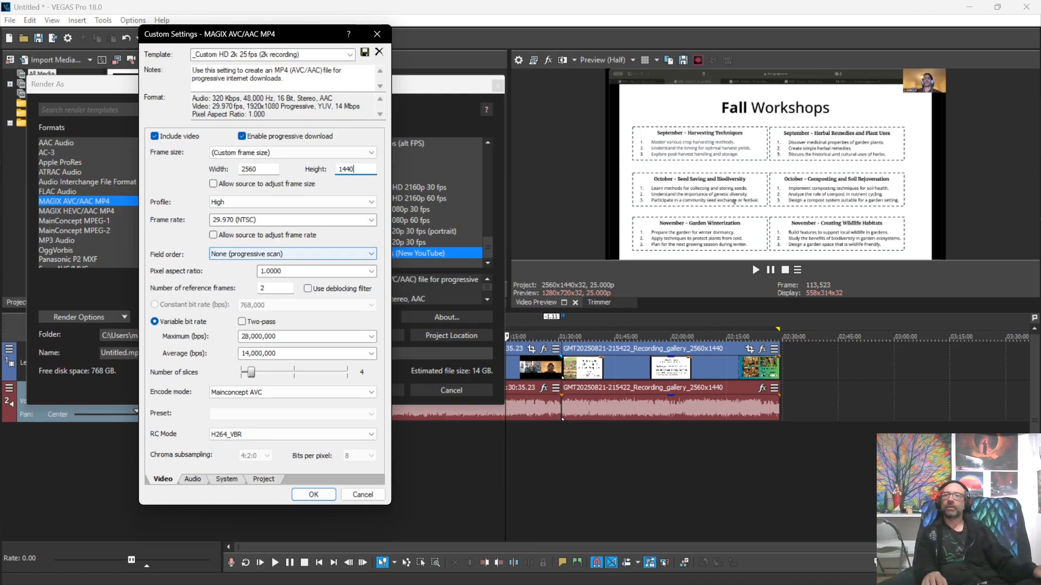
left_click(371, 254)
left_click(371, 254)
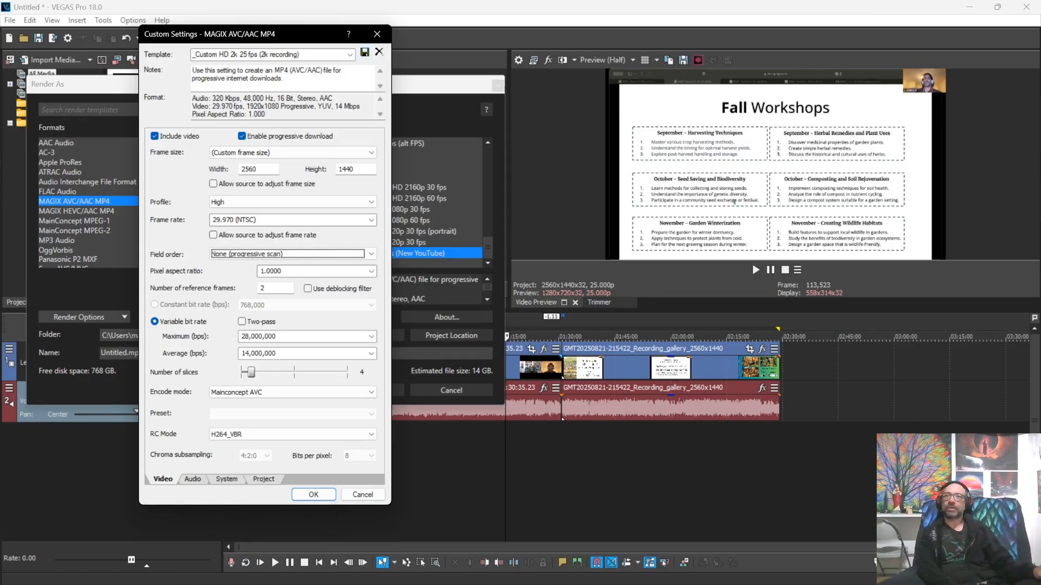
left_click(365, 53)
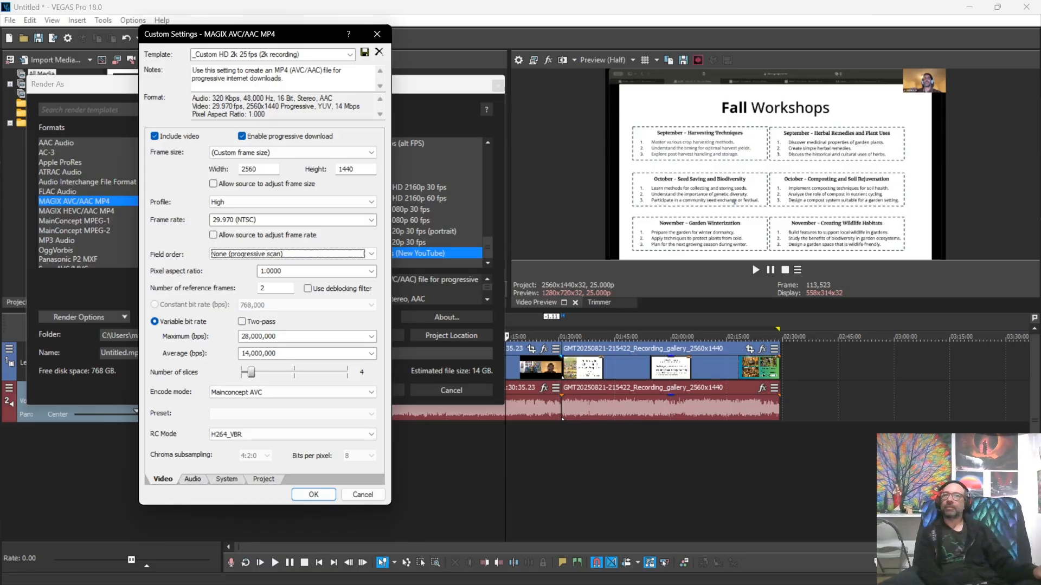
Step: Change the video frame rate to 25.000 (PAL)
left_click(371, 220)
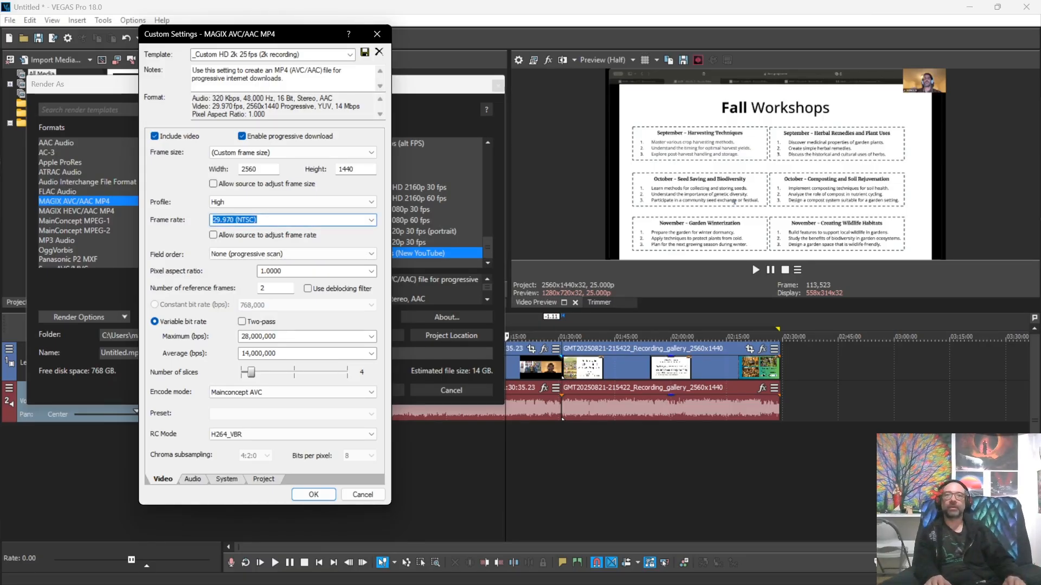
left_click(371, 220)
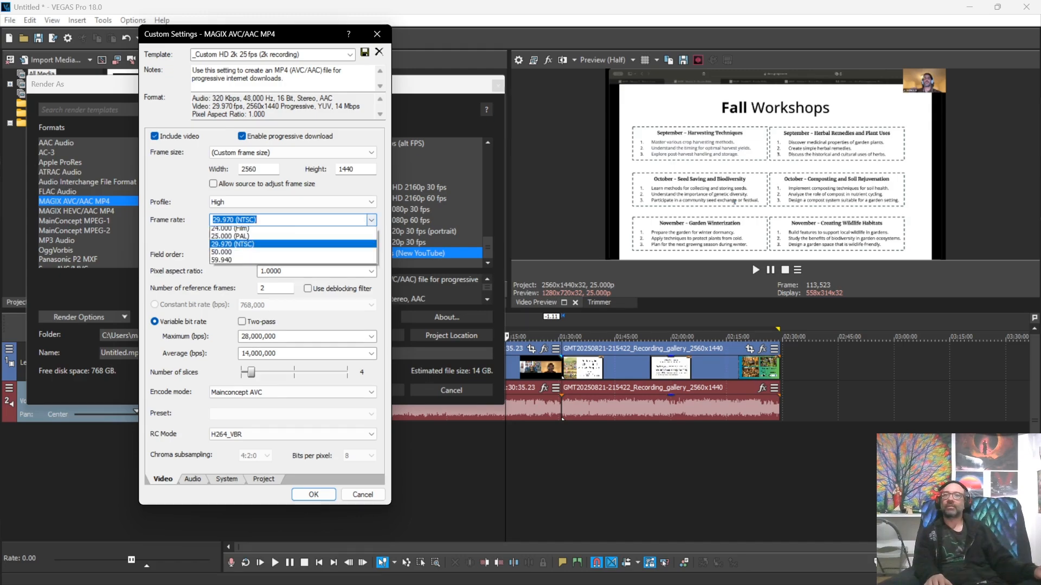
left_click(260, 279)
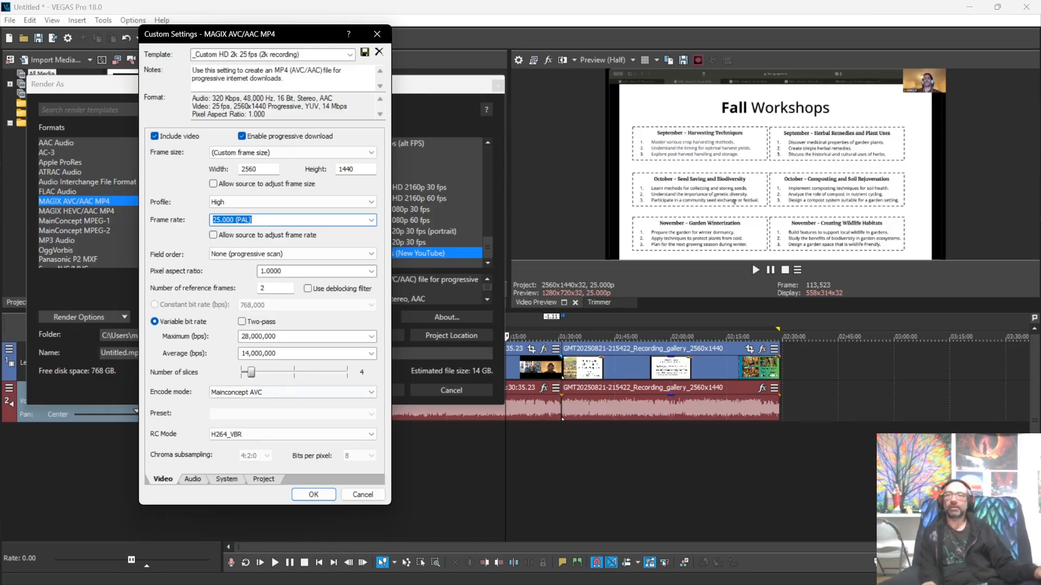
Step: On the Audio tab, choose a 44,100 Hz sample rate and 128,000 bps bit rate
left_click(193, 479)
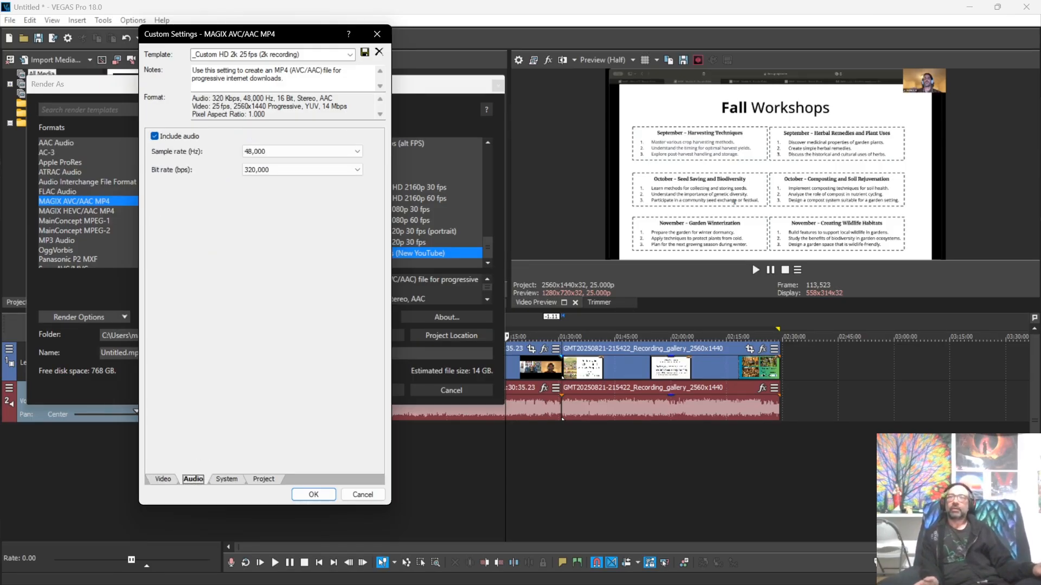
left_click(301, 152)
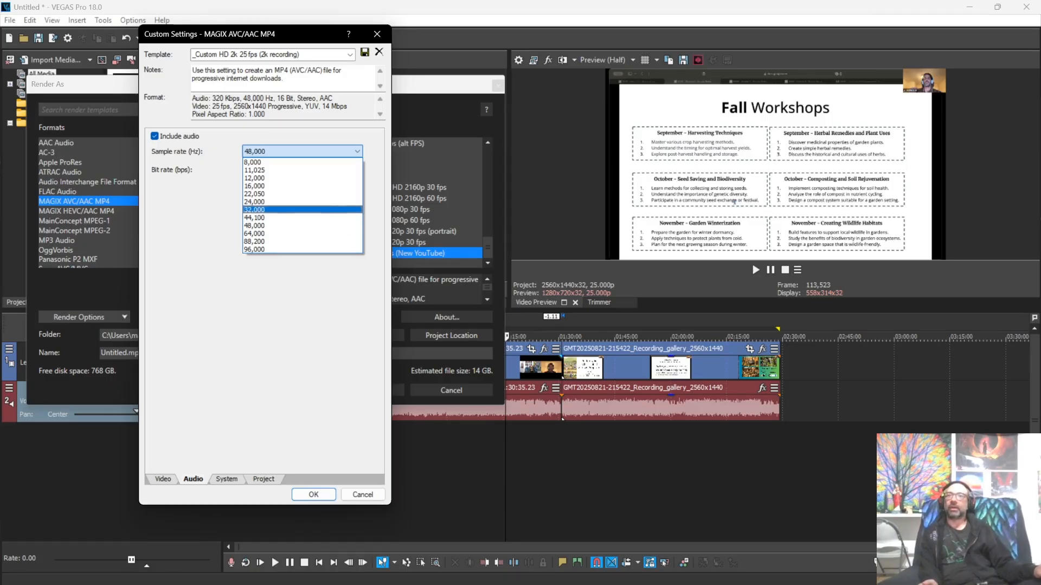
left_click(255, 218)
left_click(302, 169)
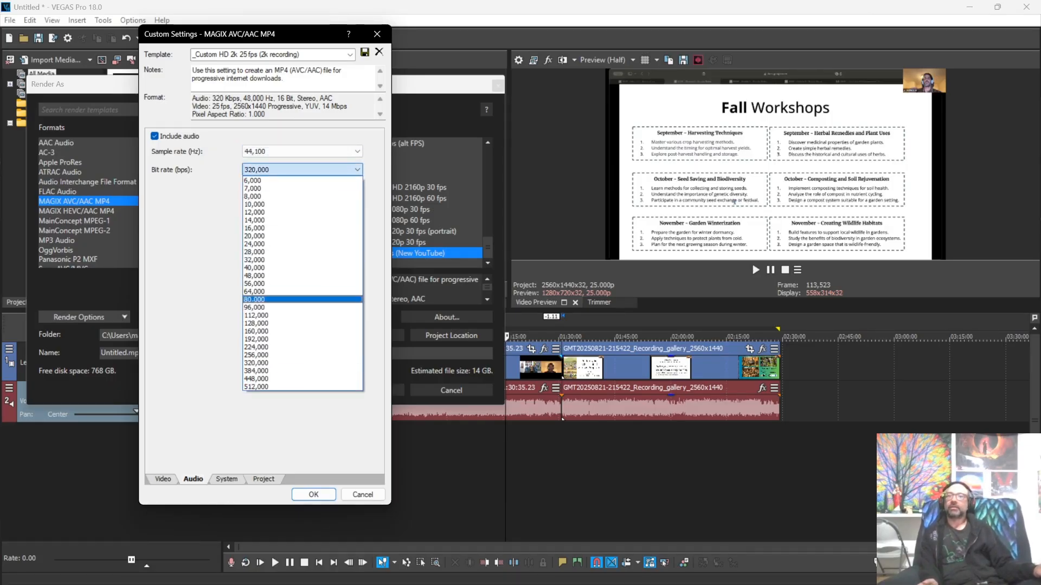
left_click(257, 323)
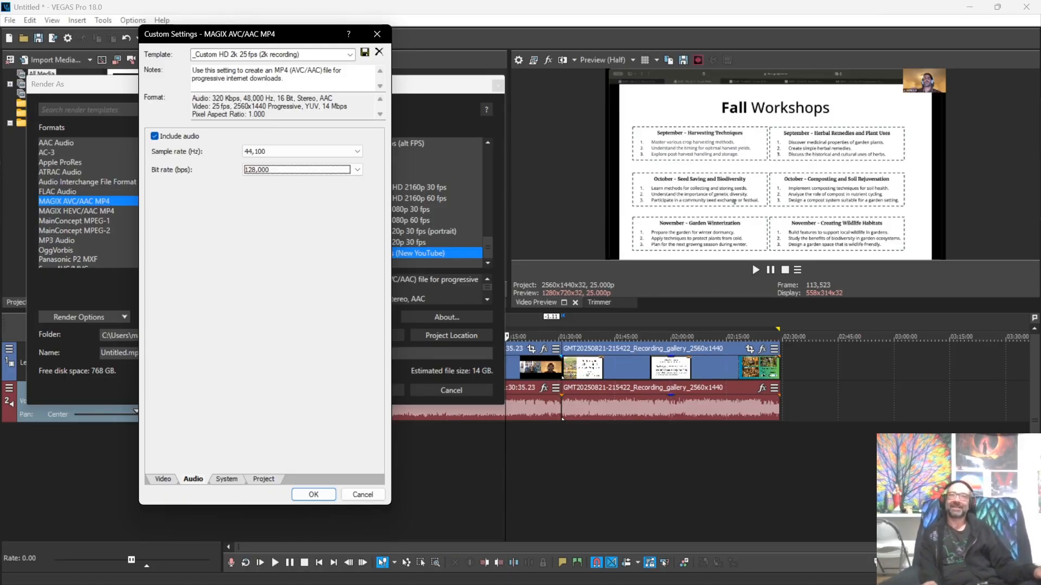
left_click(357, 170)
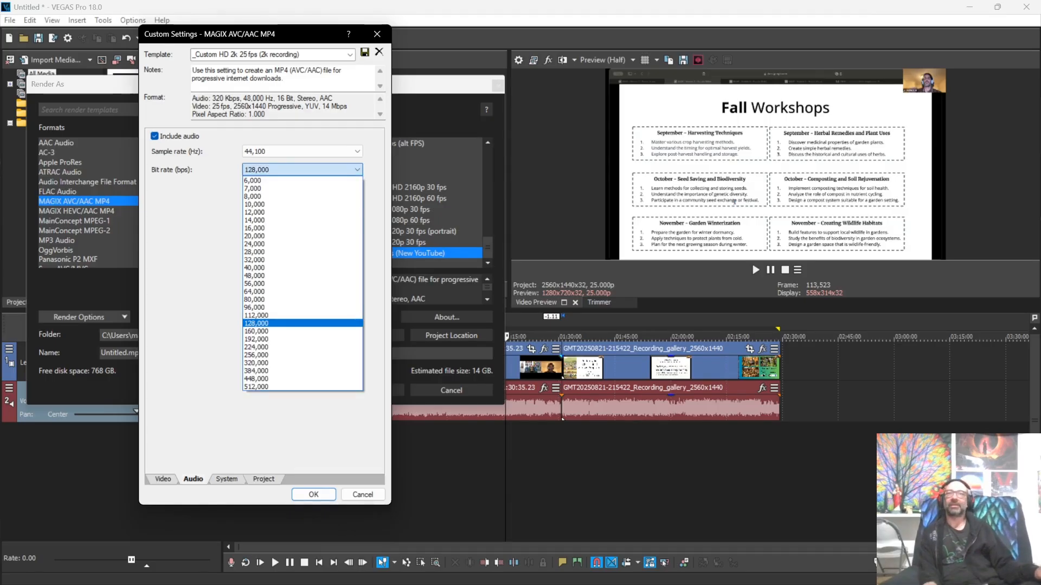
left_click(356, 169)
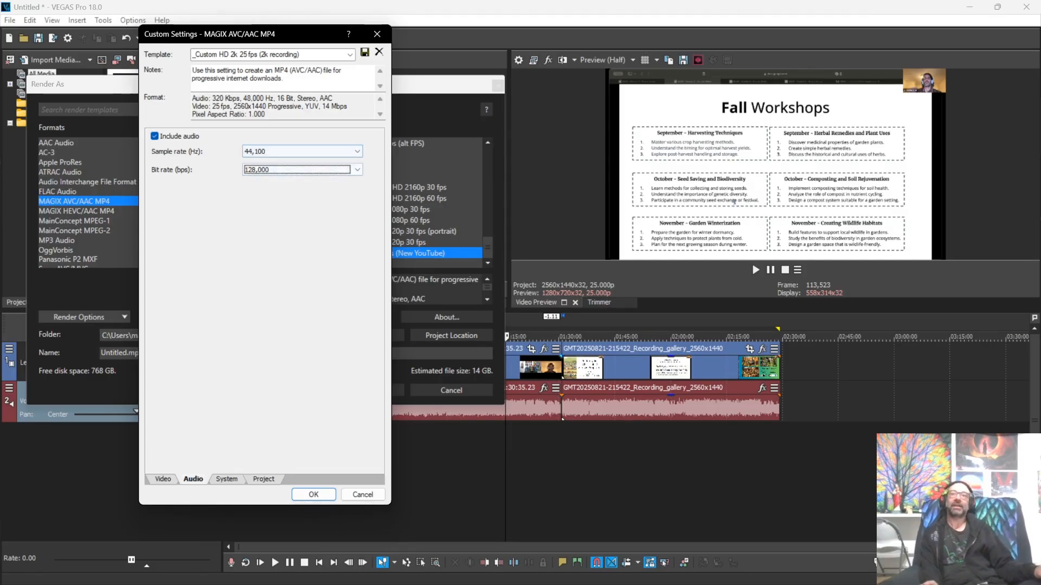
left_click(357, 169)
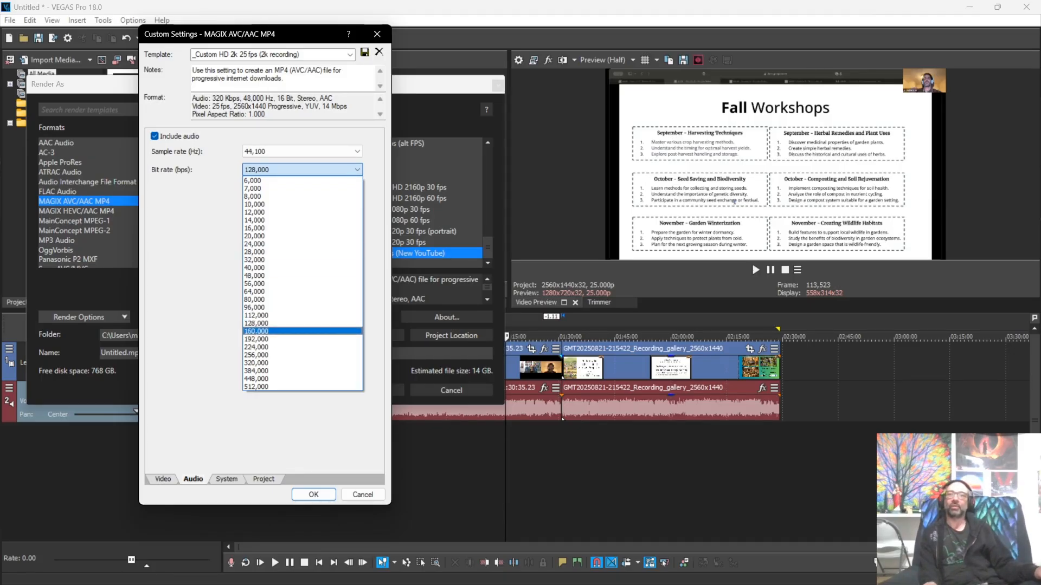
left_click(302, 169)
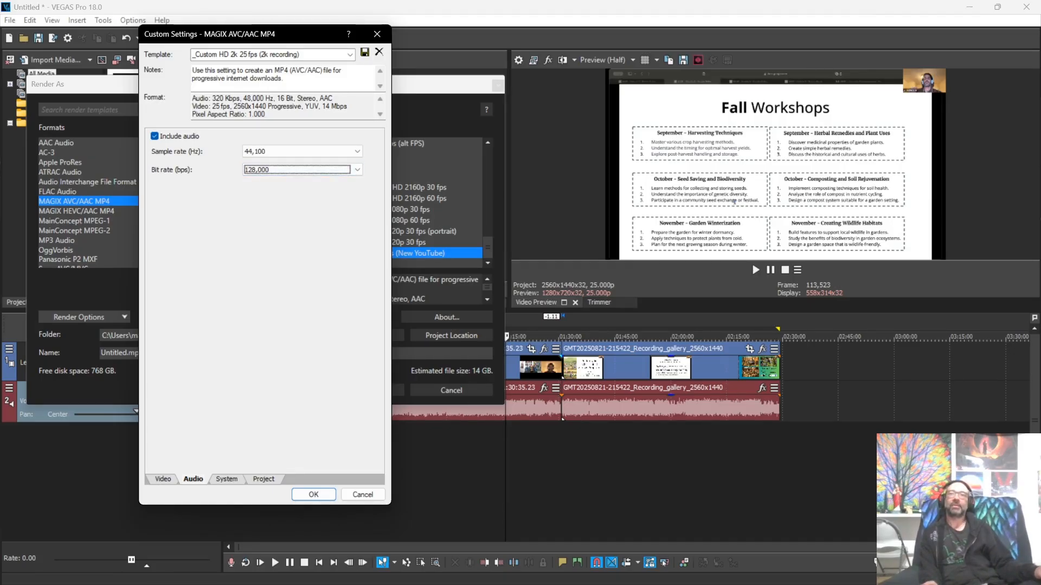
Step: Try 48,000 Hz with 320,000 bps, then revert to 44,100 Hz and 128,000 bps
left_click(302, 152)
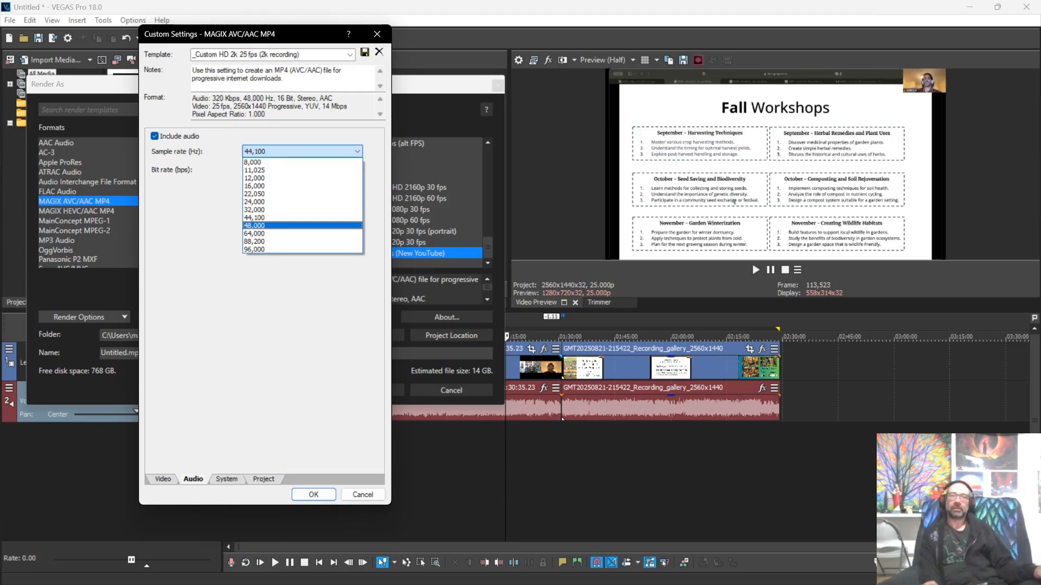
key("Return")
left_click(303, 169)
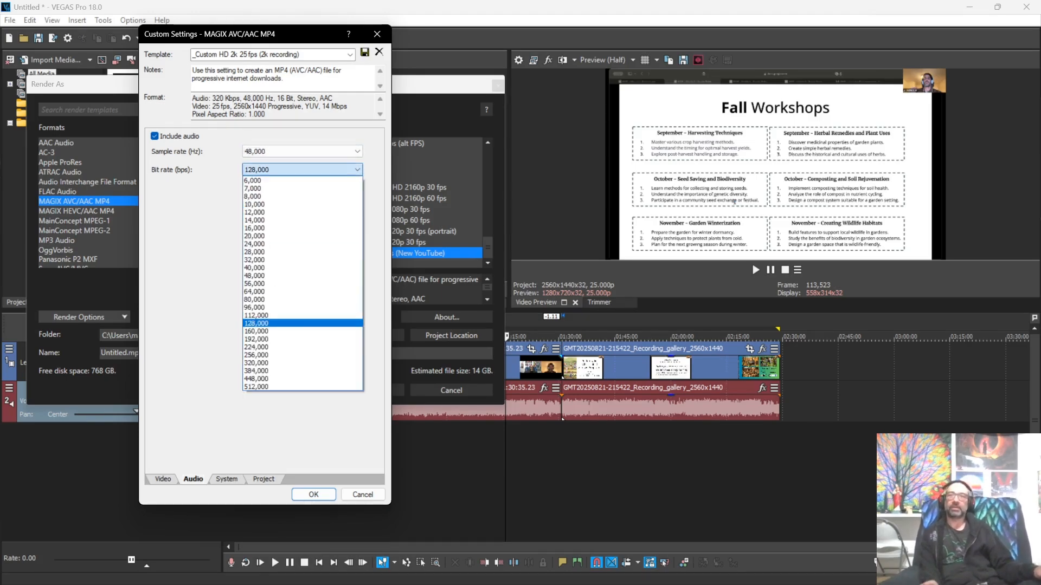
key("End")
key("Up")
key("Up")
key("Up")
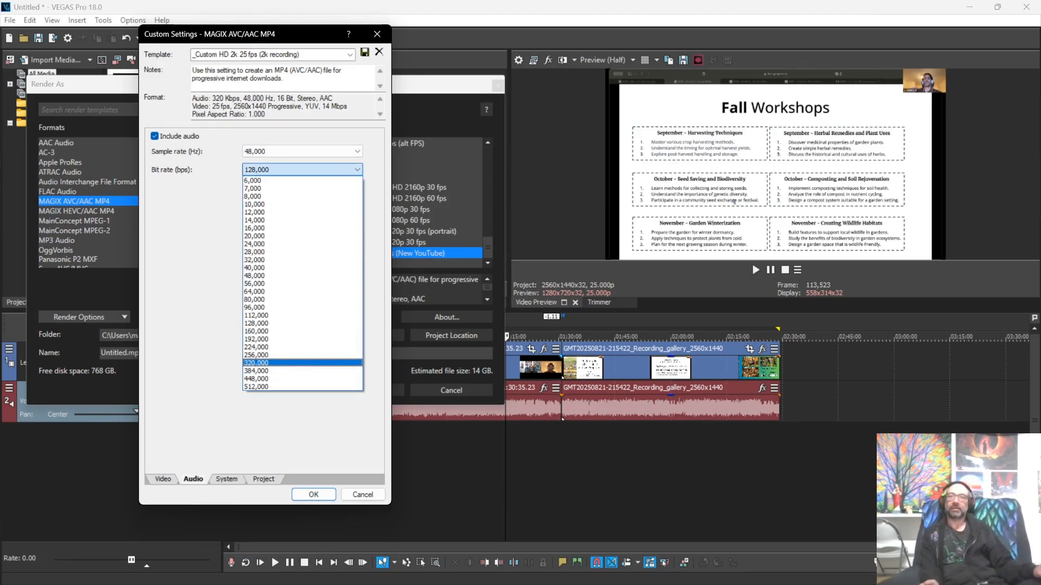
key("Return")
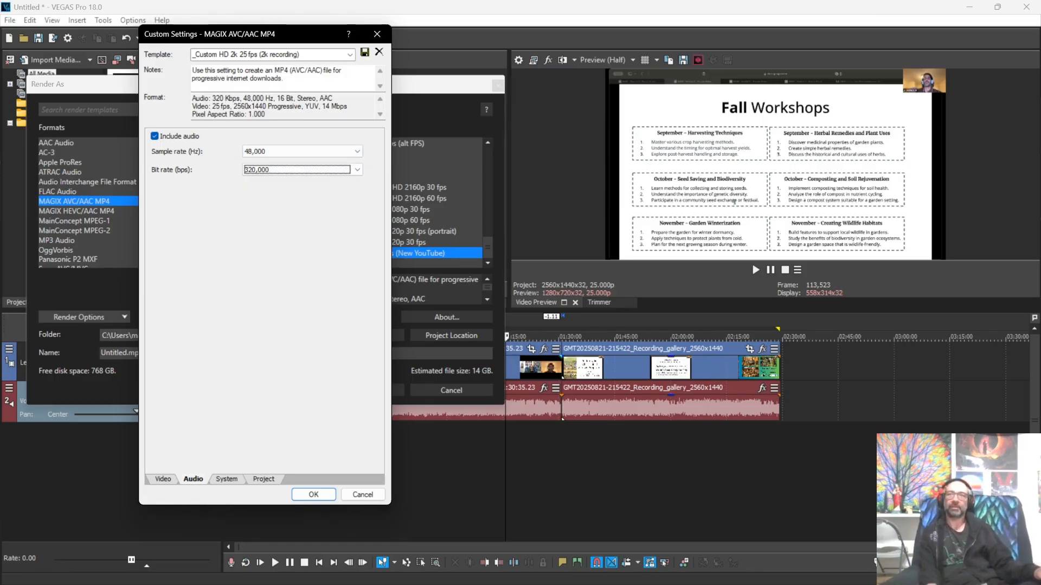
left_click(301, 152)
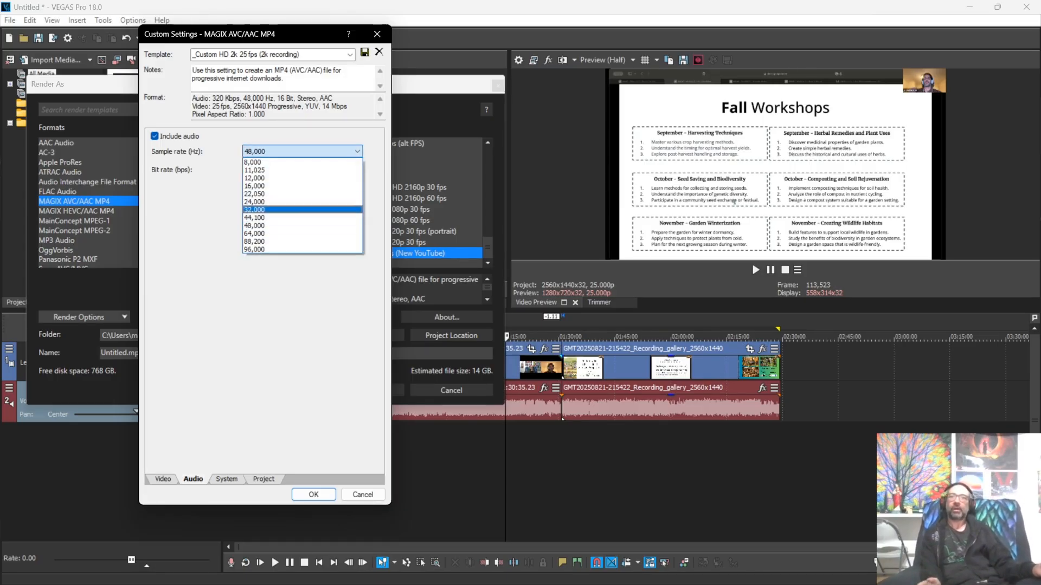
left_click(254, 203)
left_click(302, 170)
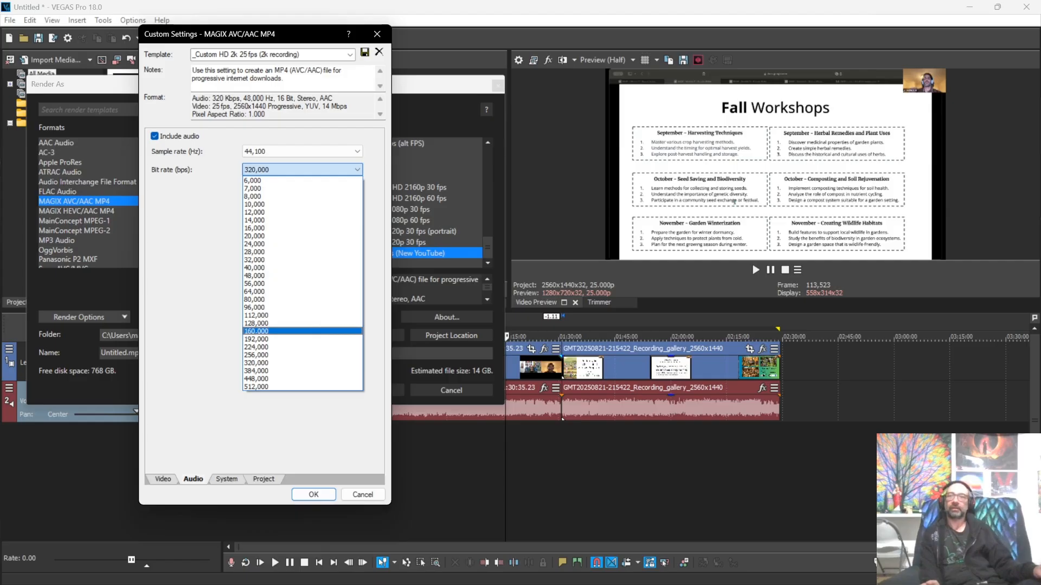
left_click(256, 323)
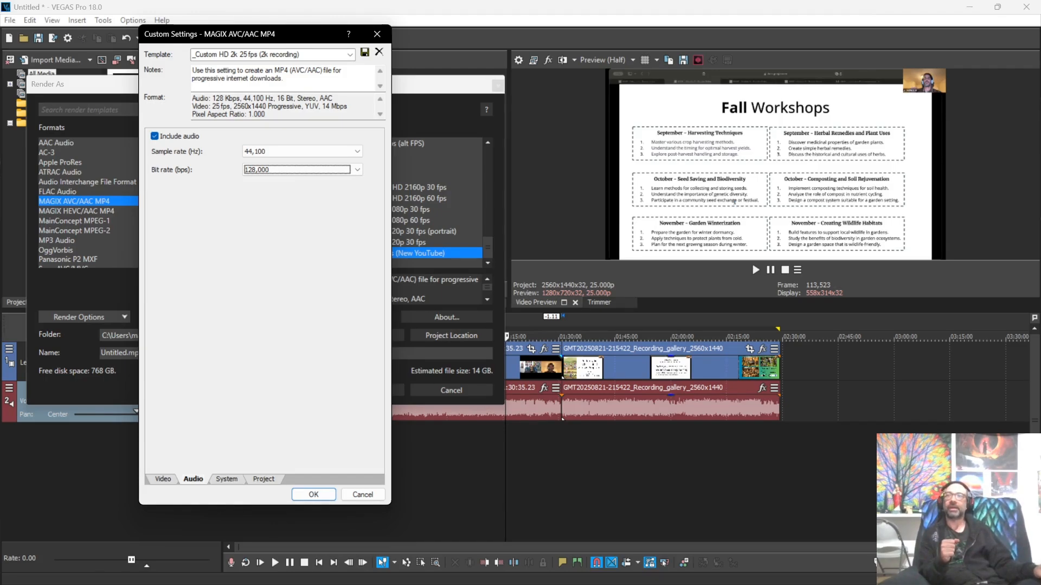
Step: Show the template's System settings with the MP4 file format
left_click(226, 480)
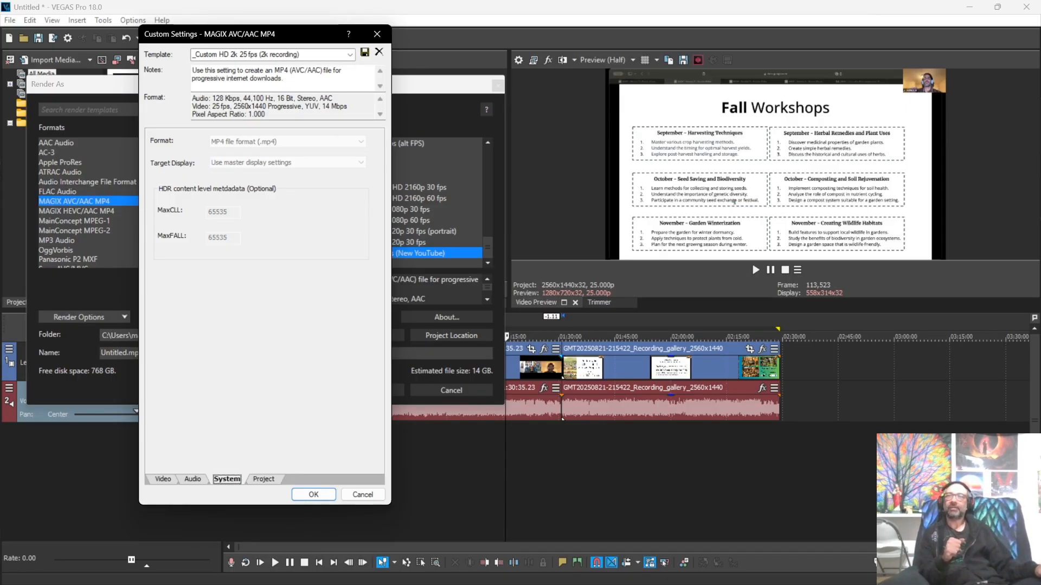
Step: Review the 2560x1440 25 fps video settings, then the System and Project tabs
left_click(163, 479)
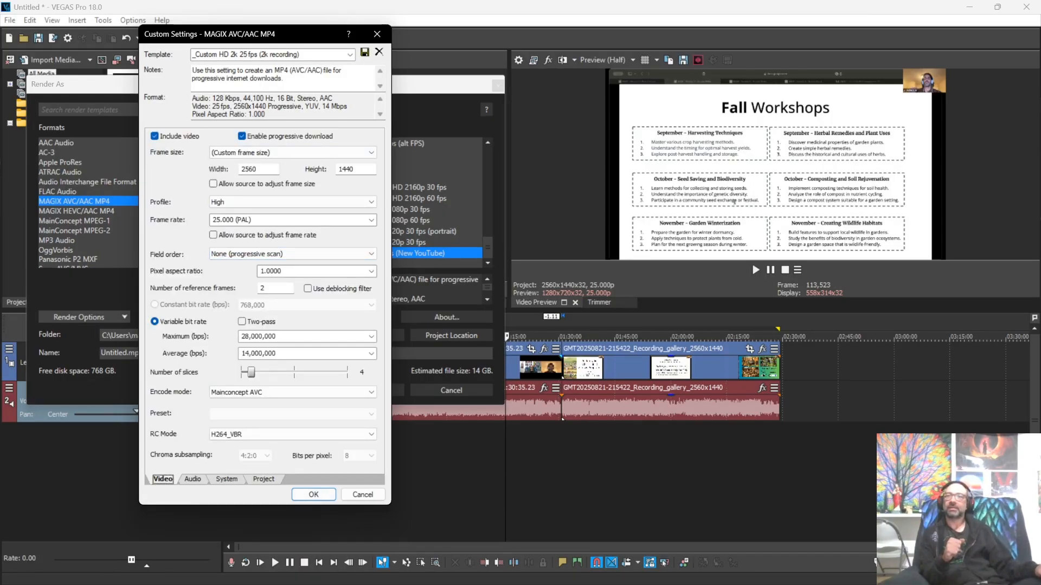
left_click(227, 480)
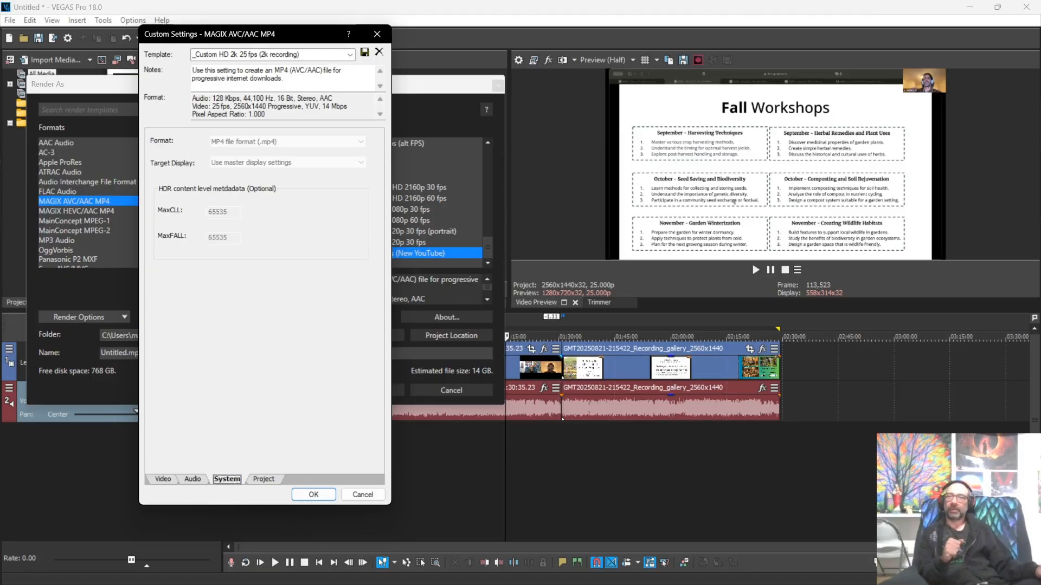
left_click(264, 479)
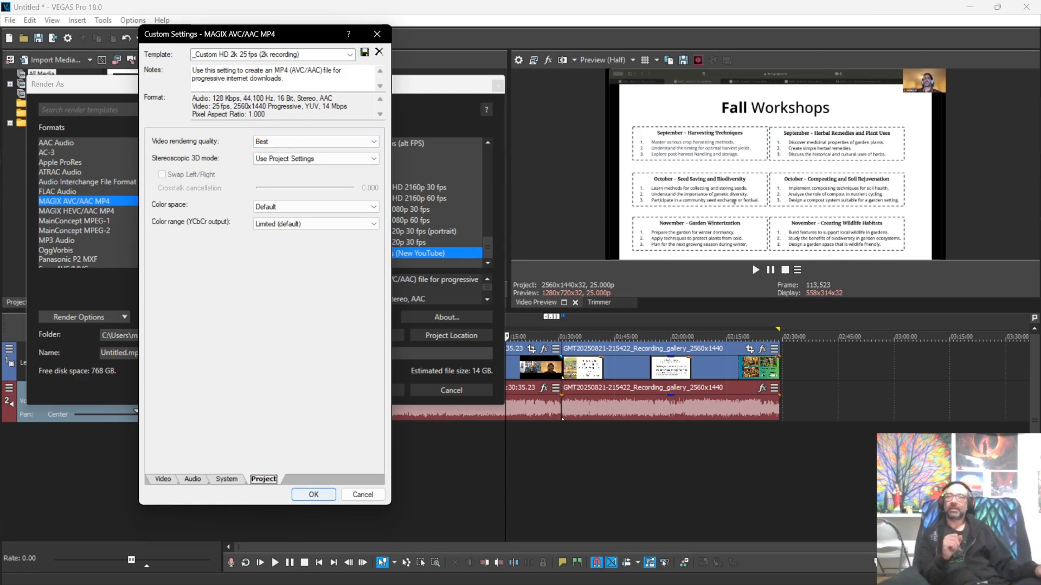
Step: Accept the custom settings, keeping 128 Kbps, 44,100 Hz audio for the _Custom HD 2k 25 fps template
left_click(313, 495)
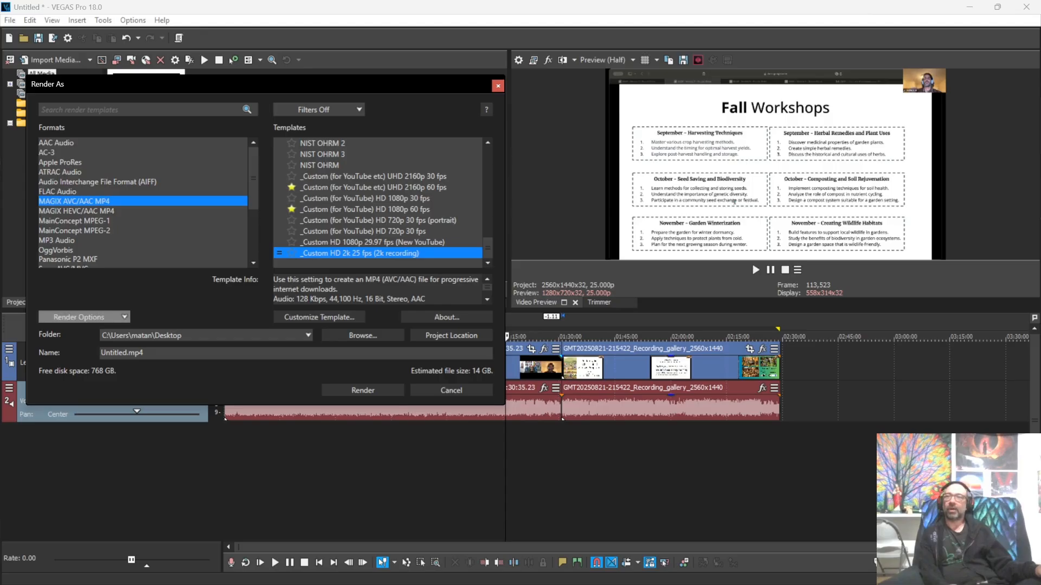
Step: Review the Render Options list, then close Render As without rendering
left_click(84, 317)
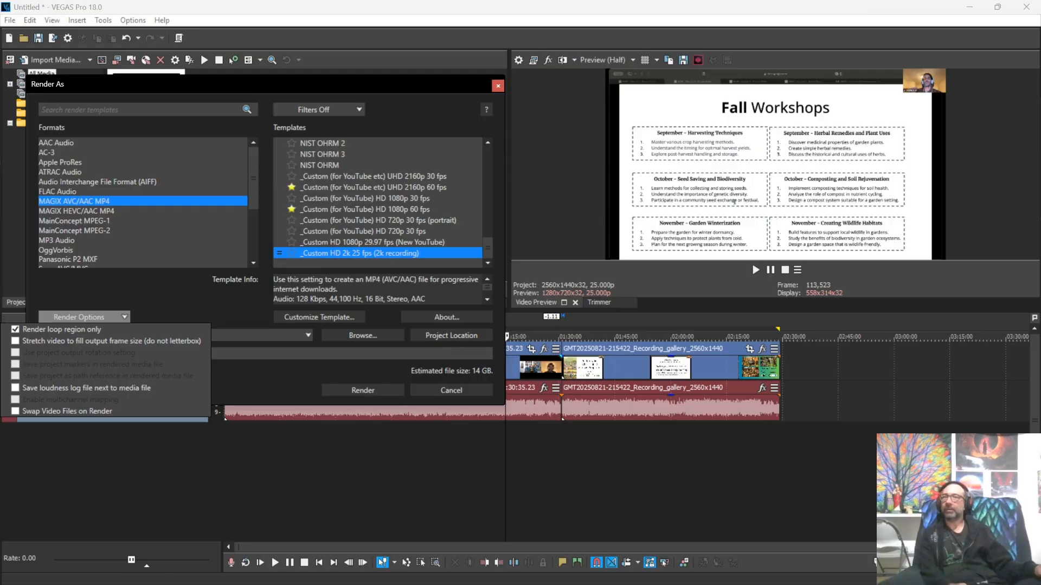
key("Escape")
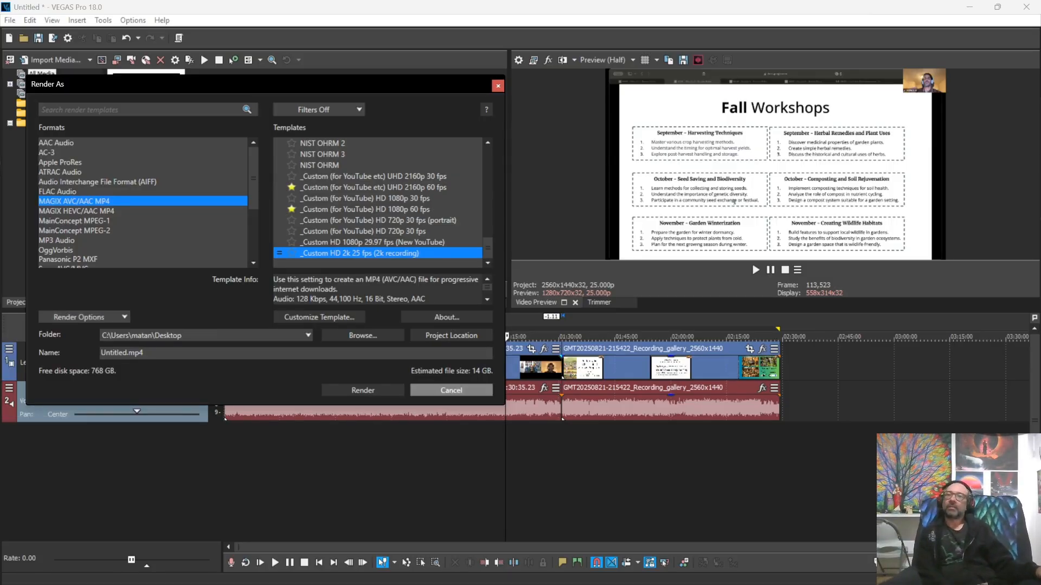
key("Escape")
Step: Select both recording clips and drag them 7:22.07 later, then deselect and zoom in
left_click(291, 337)
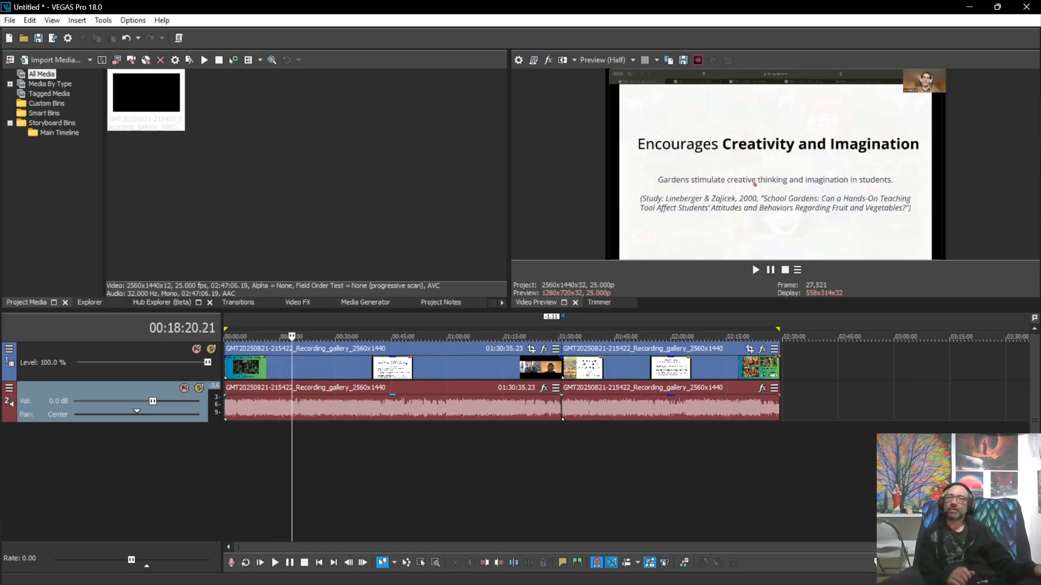
left_click(450, 368)
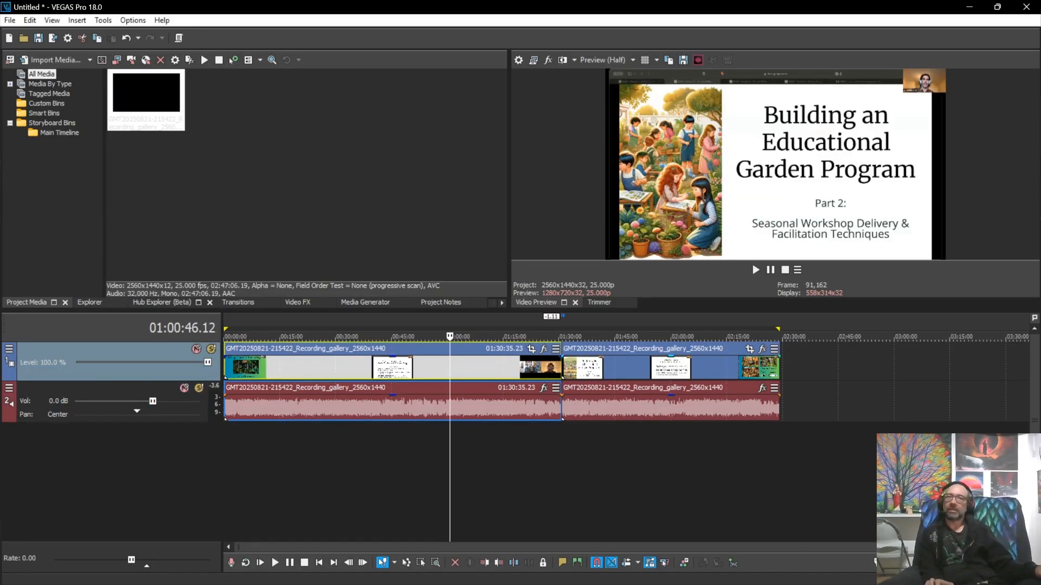
left_click(618, 370, "ctrl")
left_click_drag(520, 404, 548, 404)
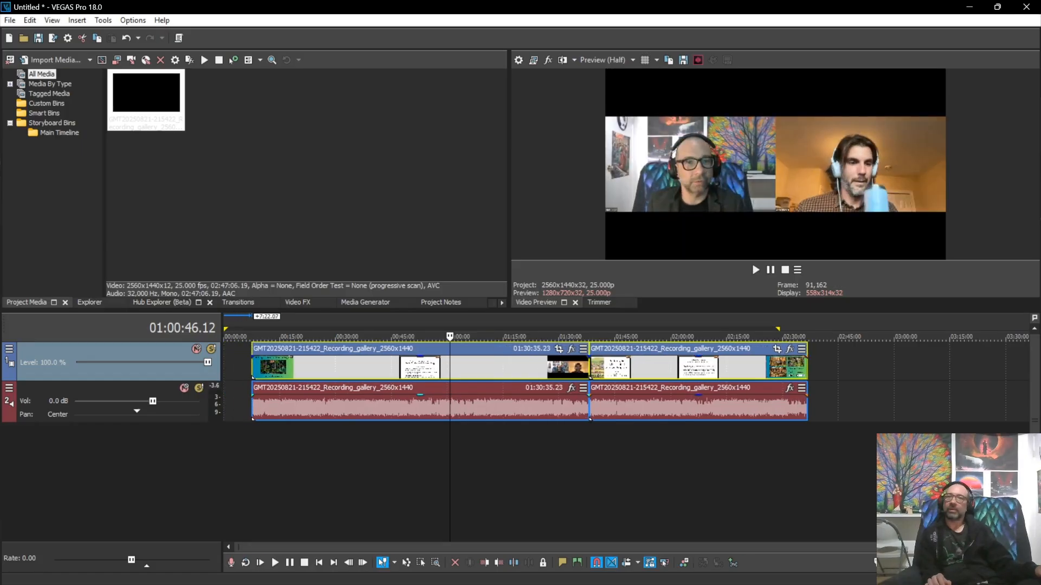
left_click(252, 461)
scroll(252, 461, "up", 1)
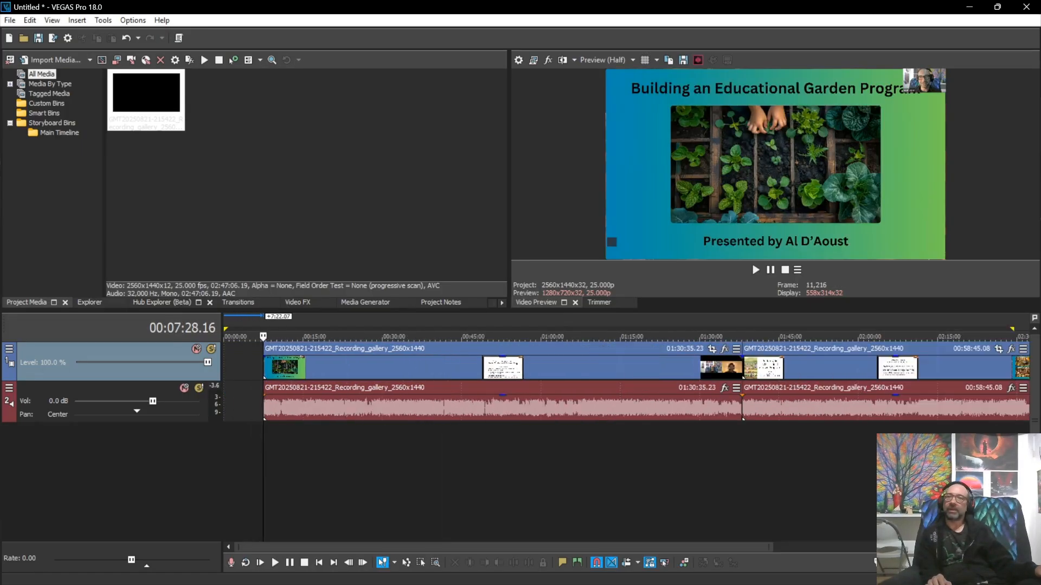